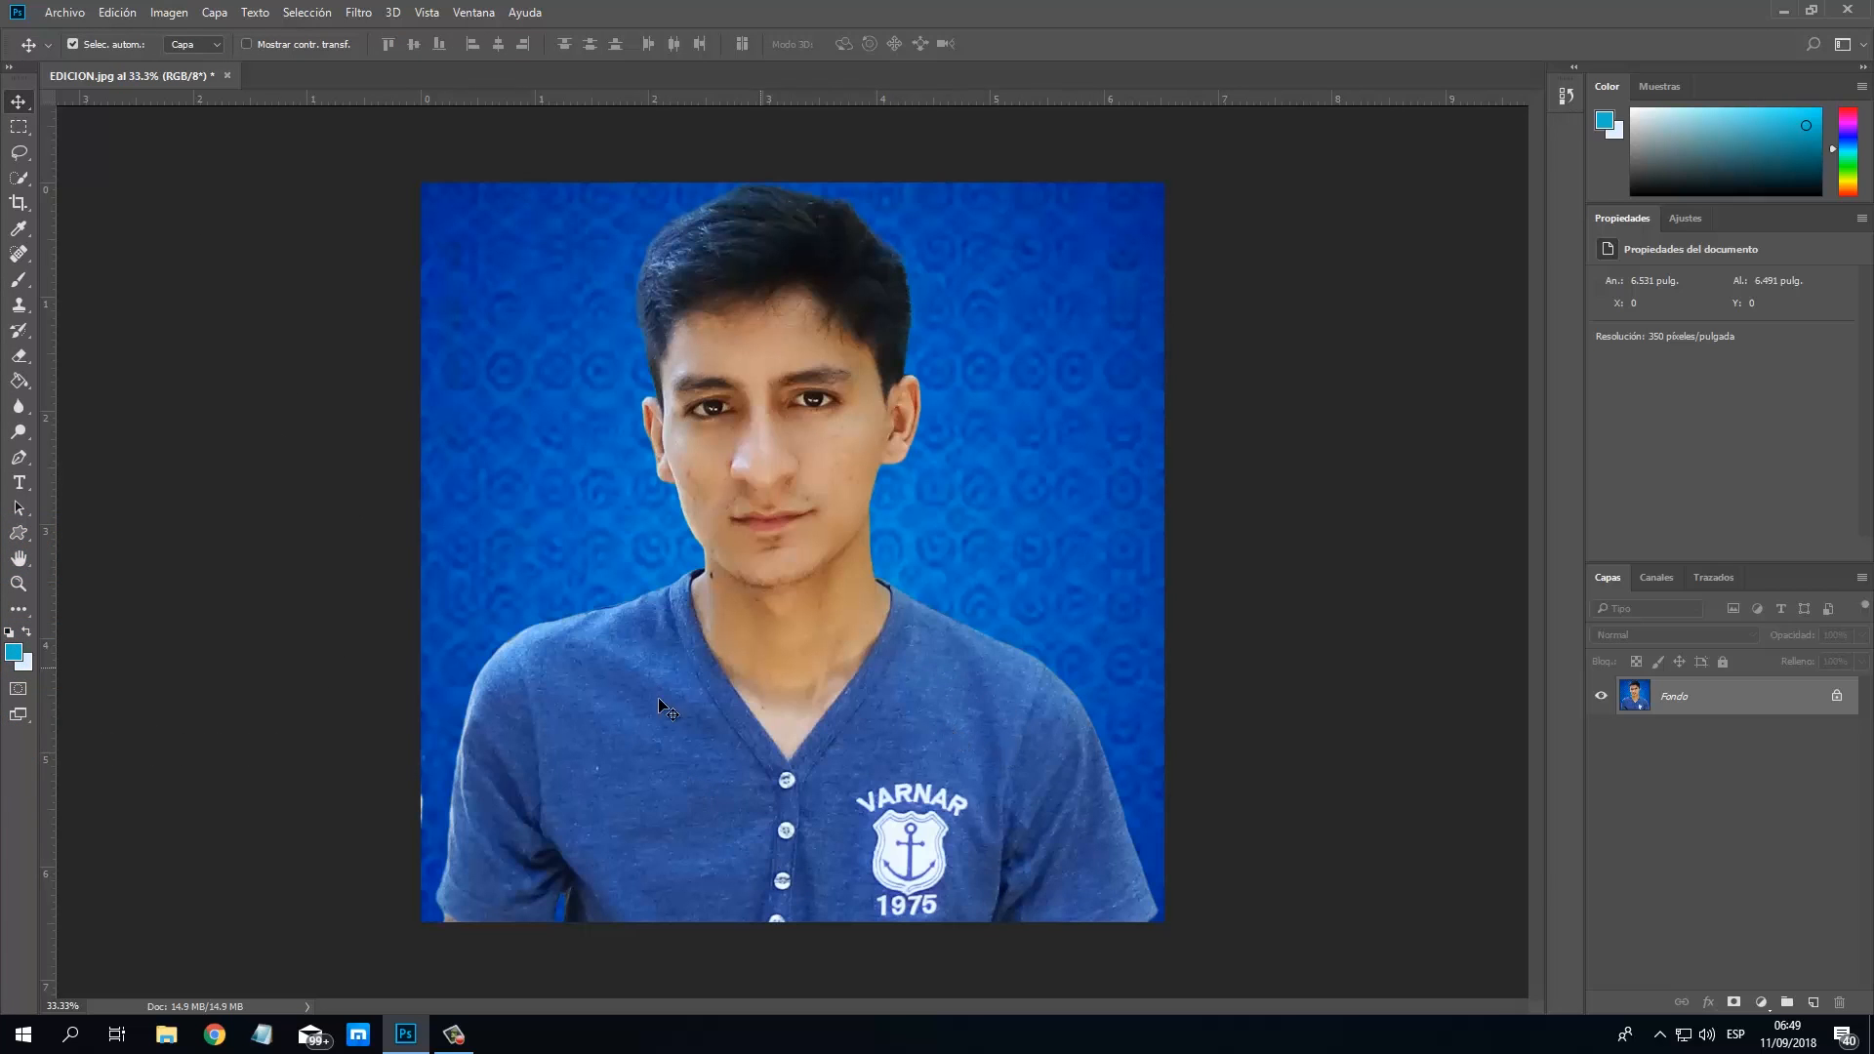
# Select the whole blue shirt with the Quick Selection tool.
pyautogui.click(19, 178)
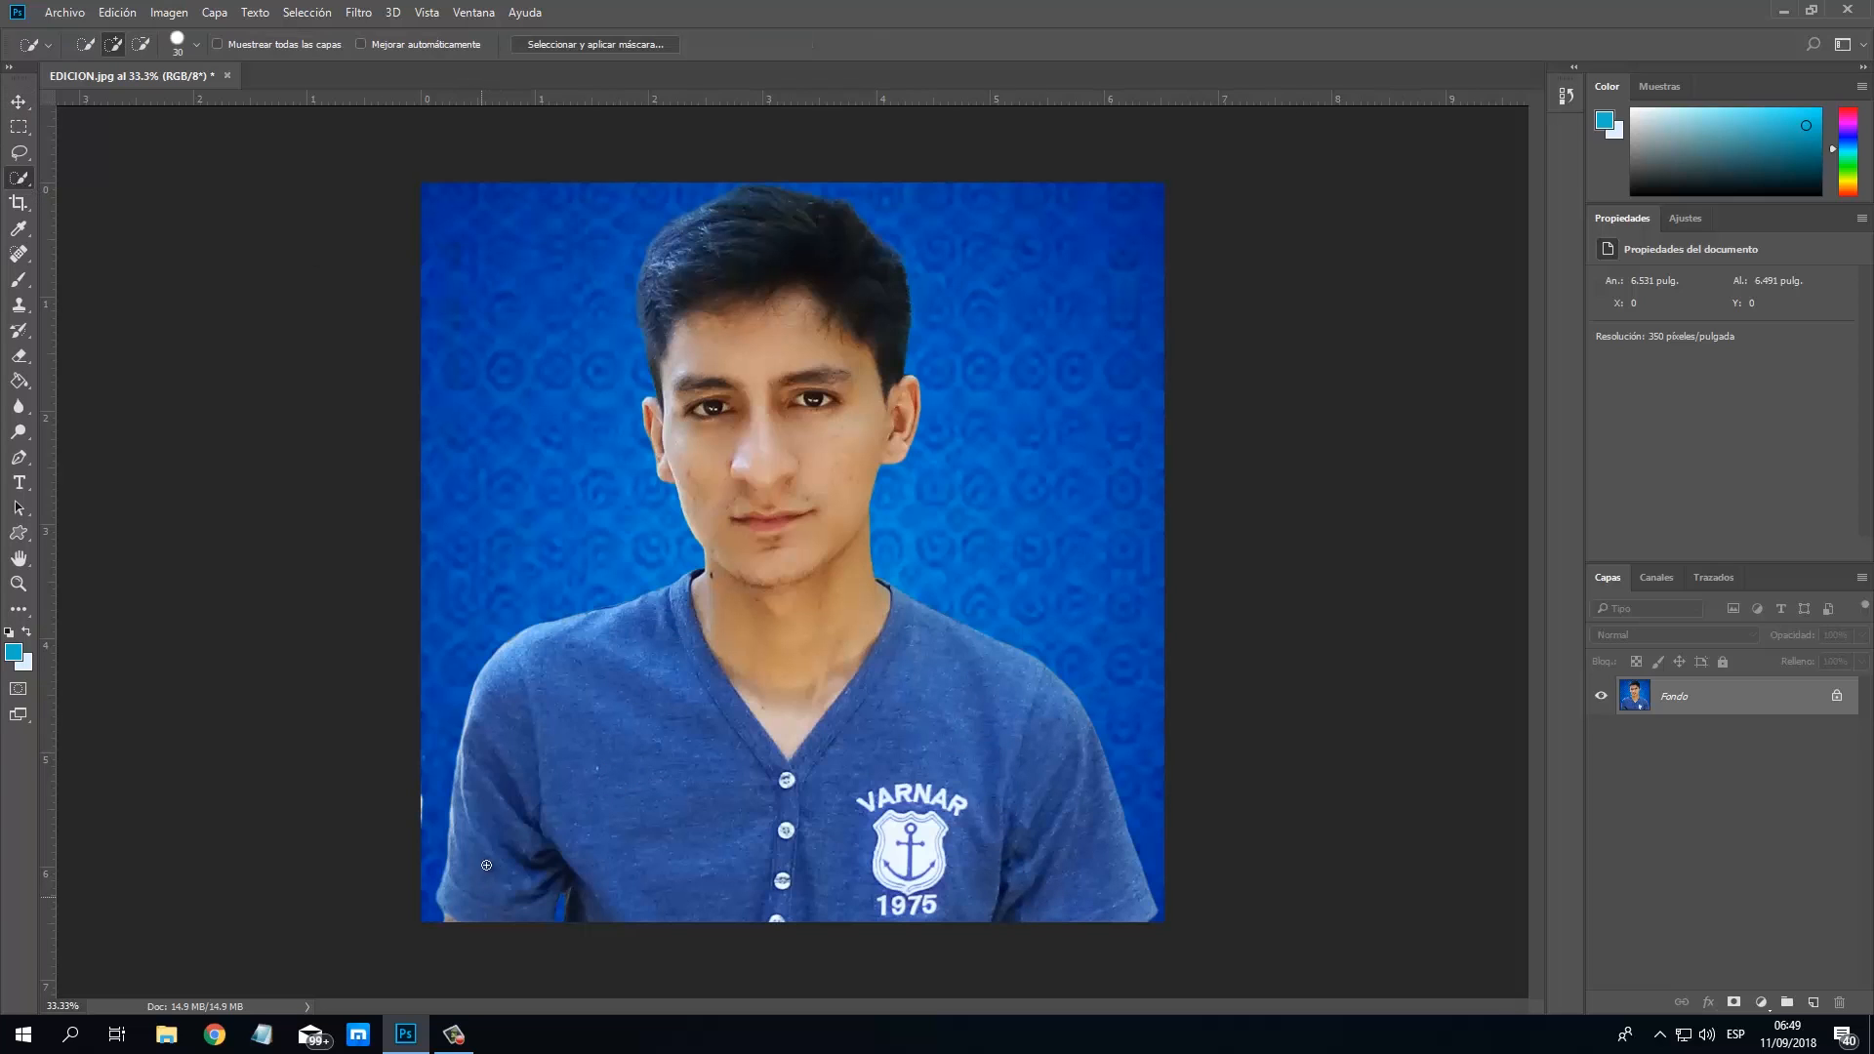
pyautogui.moveTo(486, 863)
pyautogui.mouseDown()
pyautogui.moveTo(529, 736)
pyautogui.moveTo(589, 650)
pyautogui.moveTo(617, 643)
pyautogui.moveTo(688, 656)
pyautogui.moveTo(690, 726)
pyautogui.moveTo(838, 836)
pyautogui.moveTo(913, 671)
pyautogui.moveTo(1062, 793)
pyautogui.mouseUp()
pyautogui.hotkey('ctrl', '+')
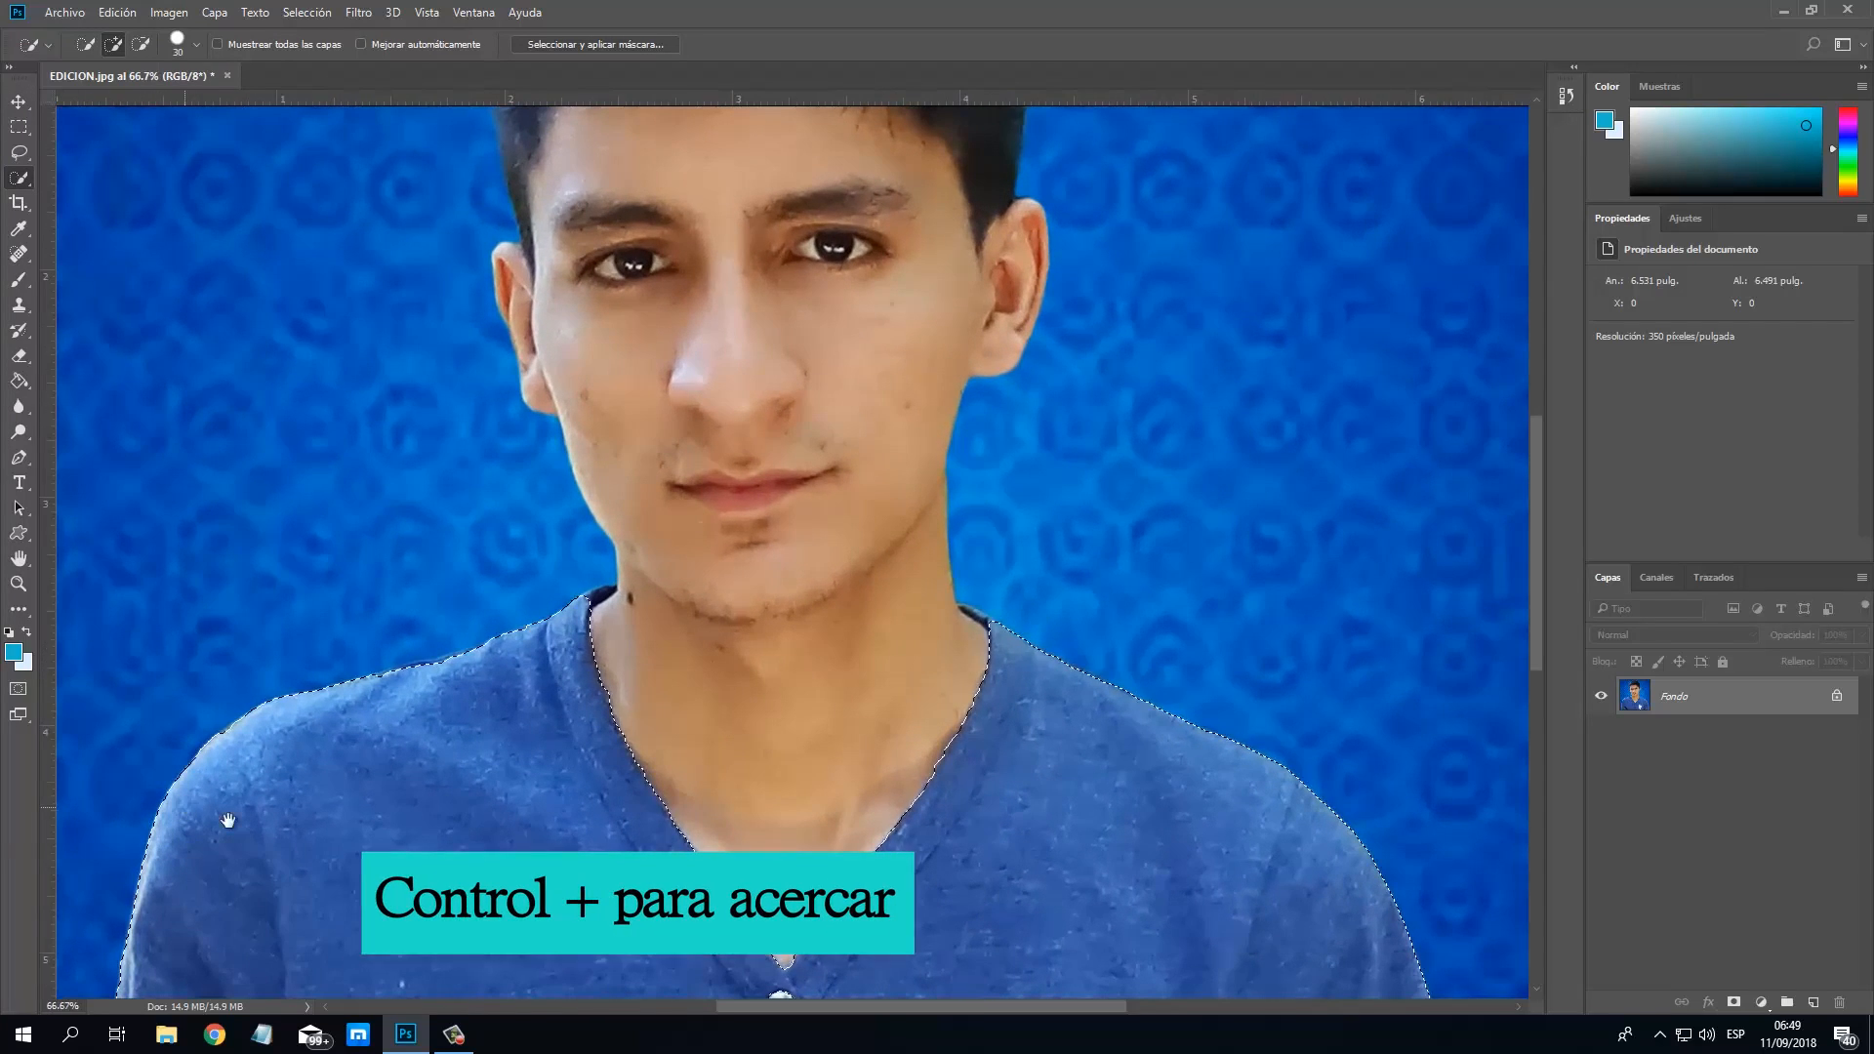
# Turn the shirt selection into a Quick Mask and activate the Brush tool.
pyautogui.scroll(-5, 565, 649)
pyautogui.hotkey('ctrl', '+')
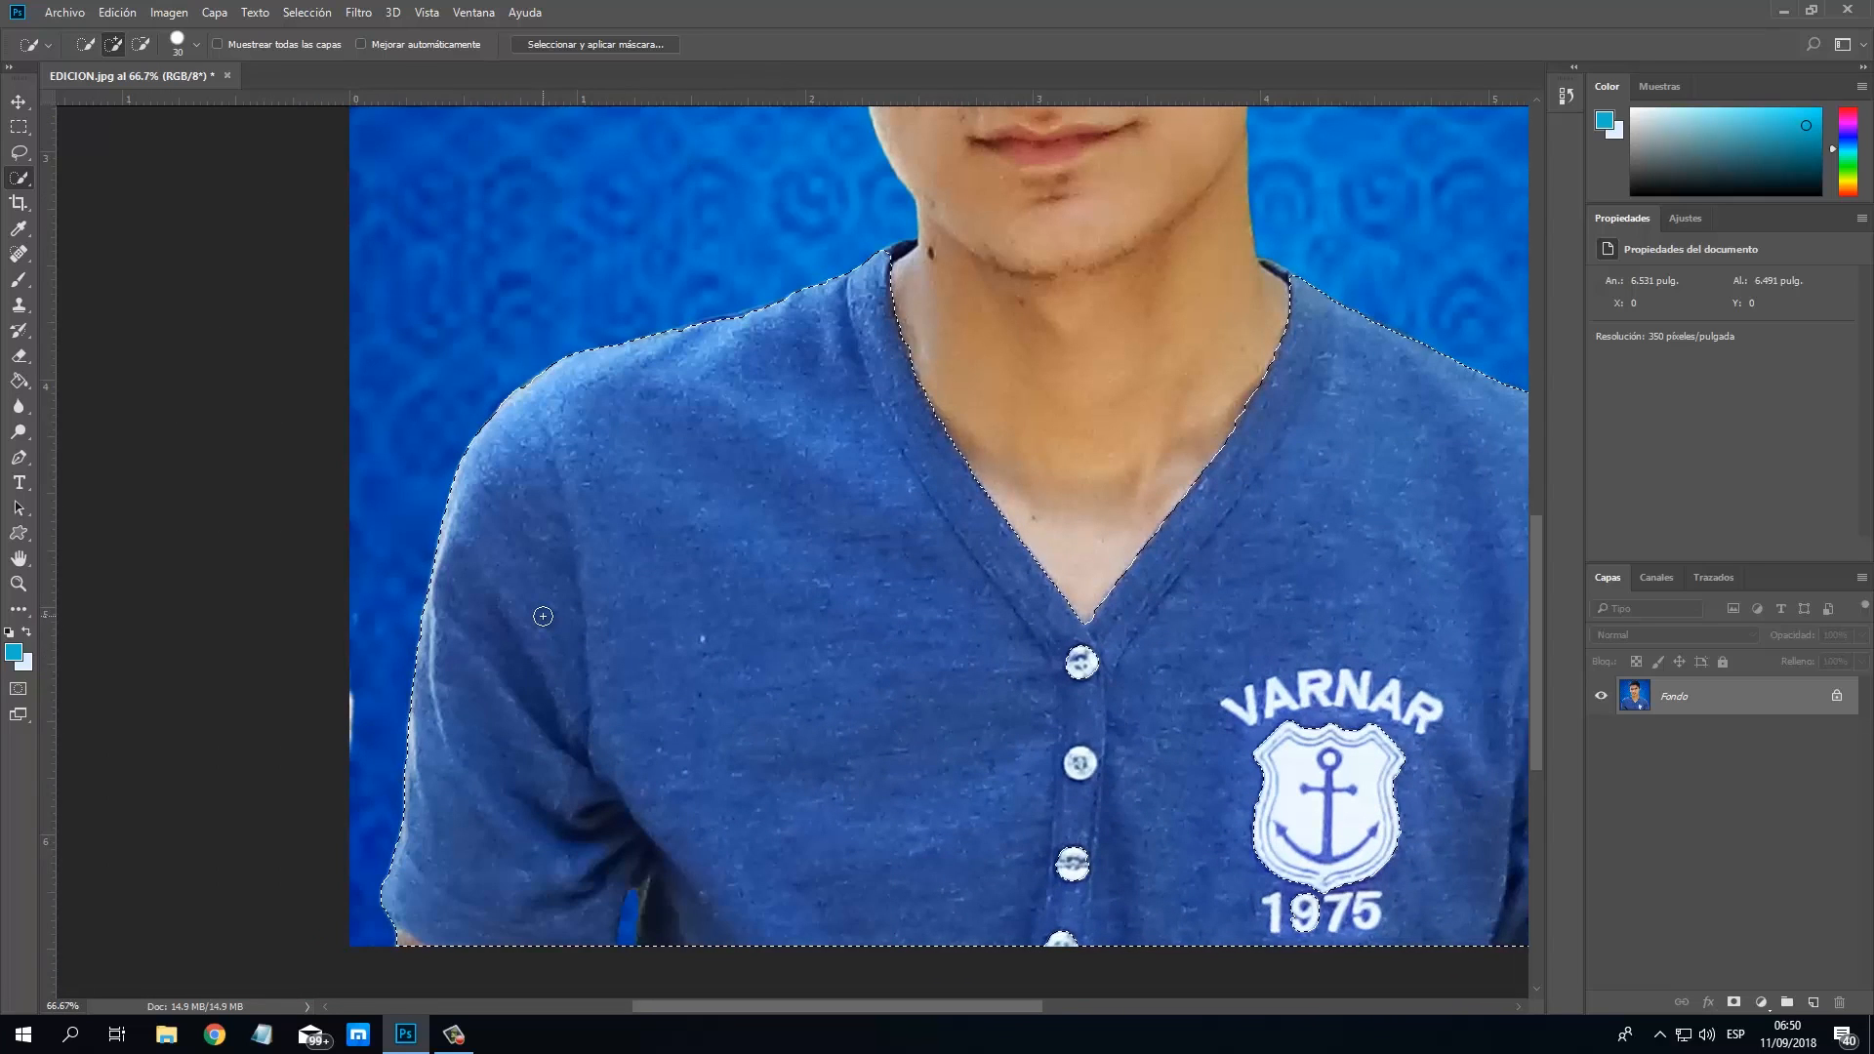
pyautogui.click(18, 688)
pyautogui.press('b')
pyautogui.scroll(5, 849, 517)
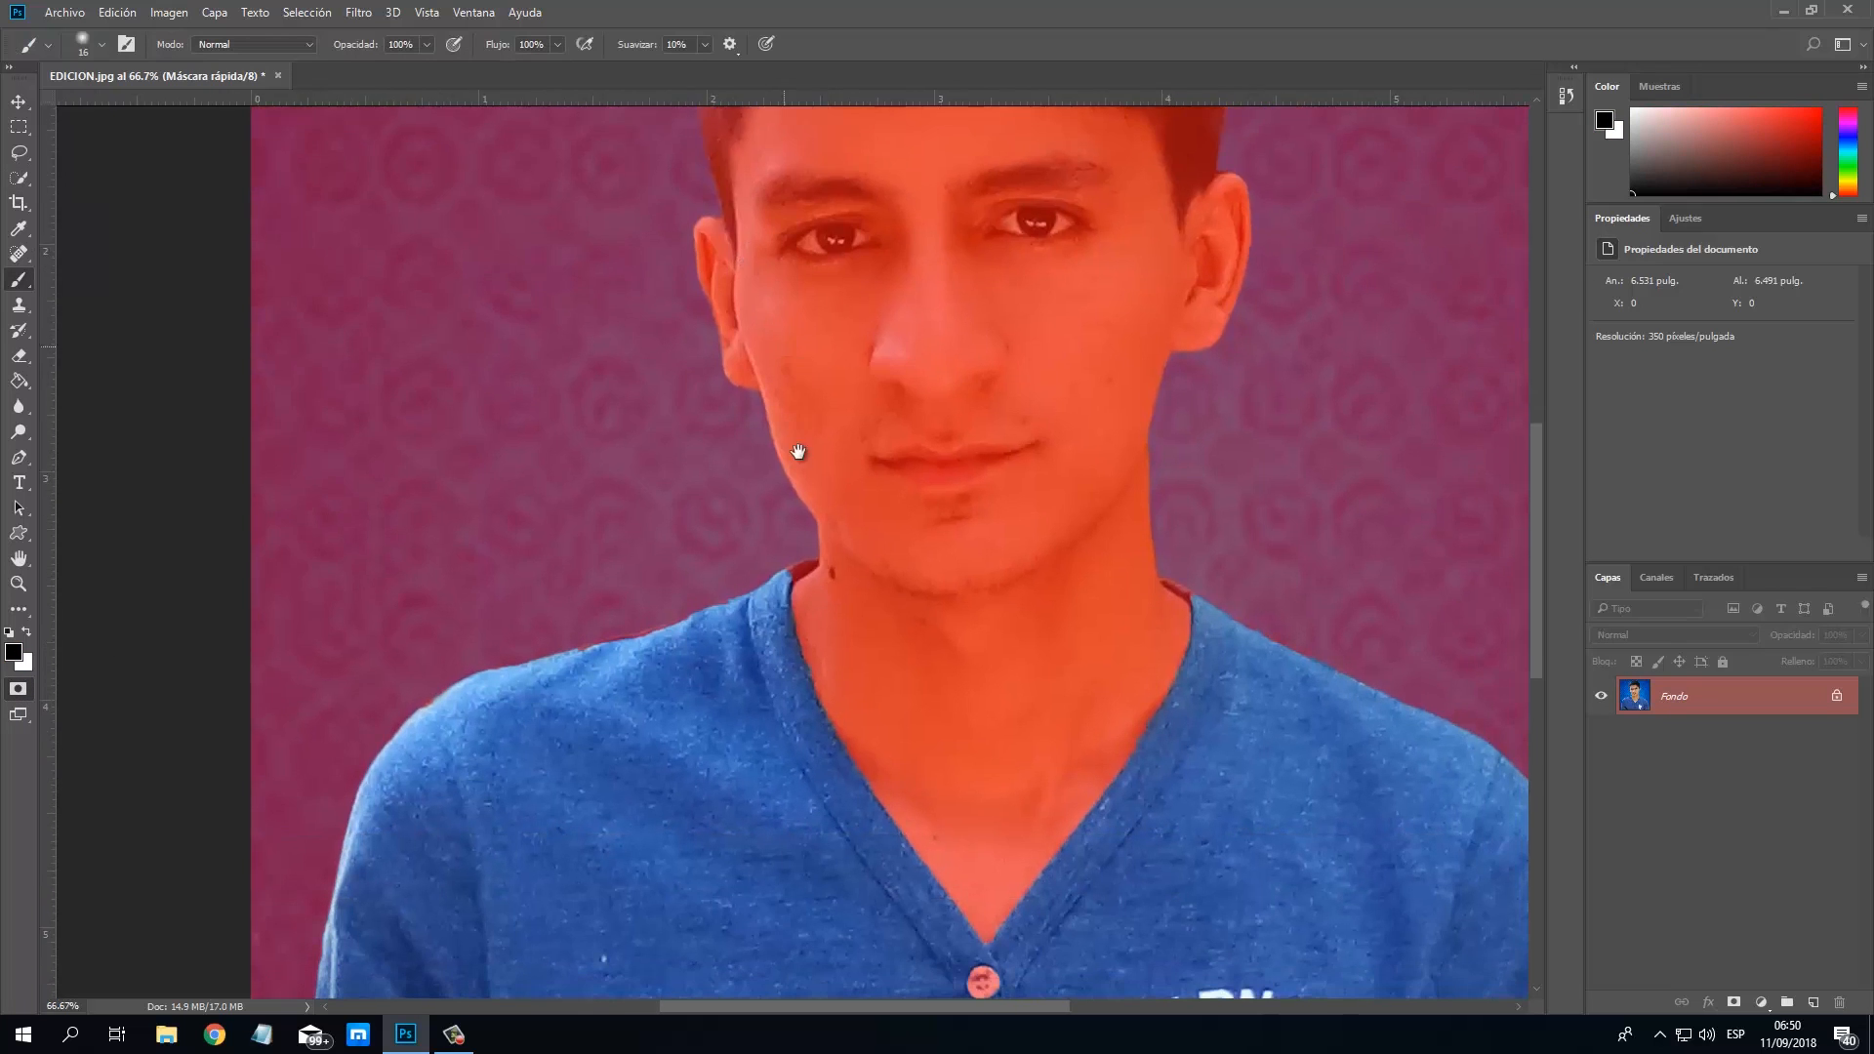
pyautogui.scroll(-2, 792, 446)
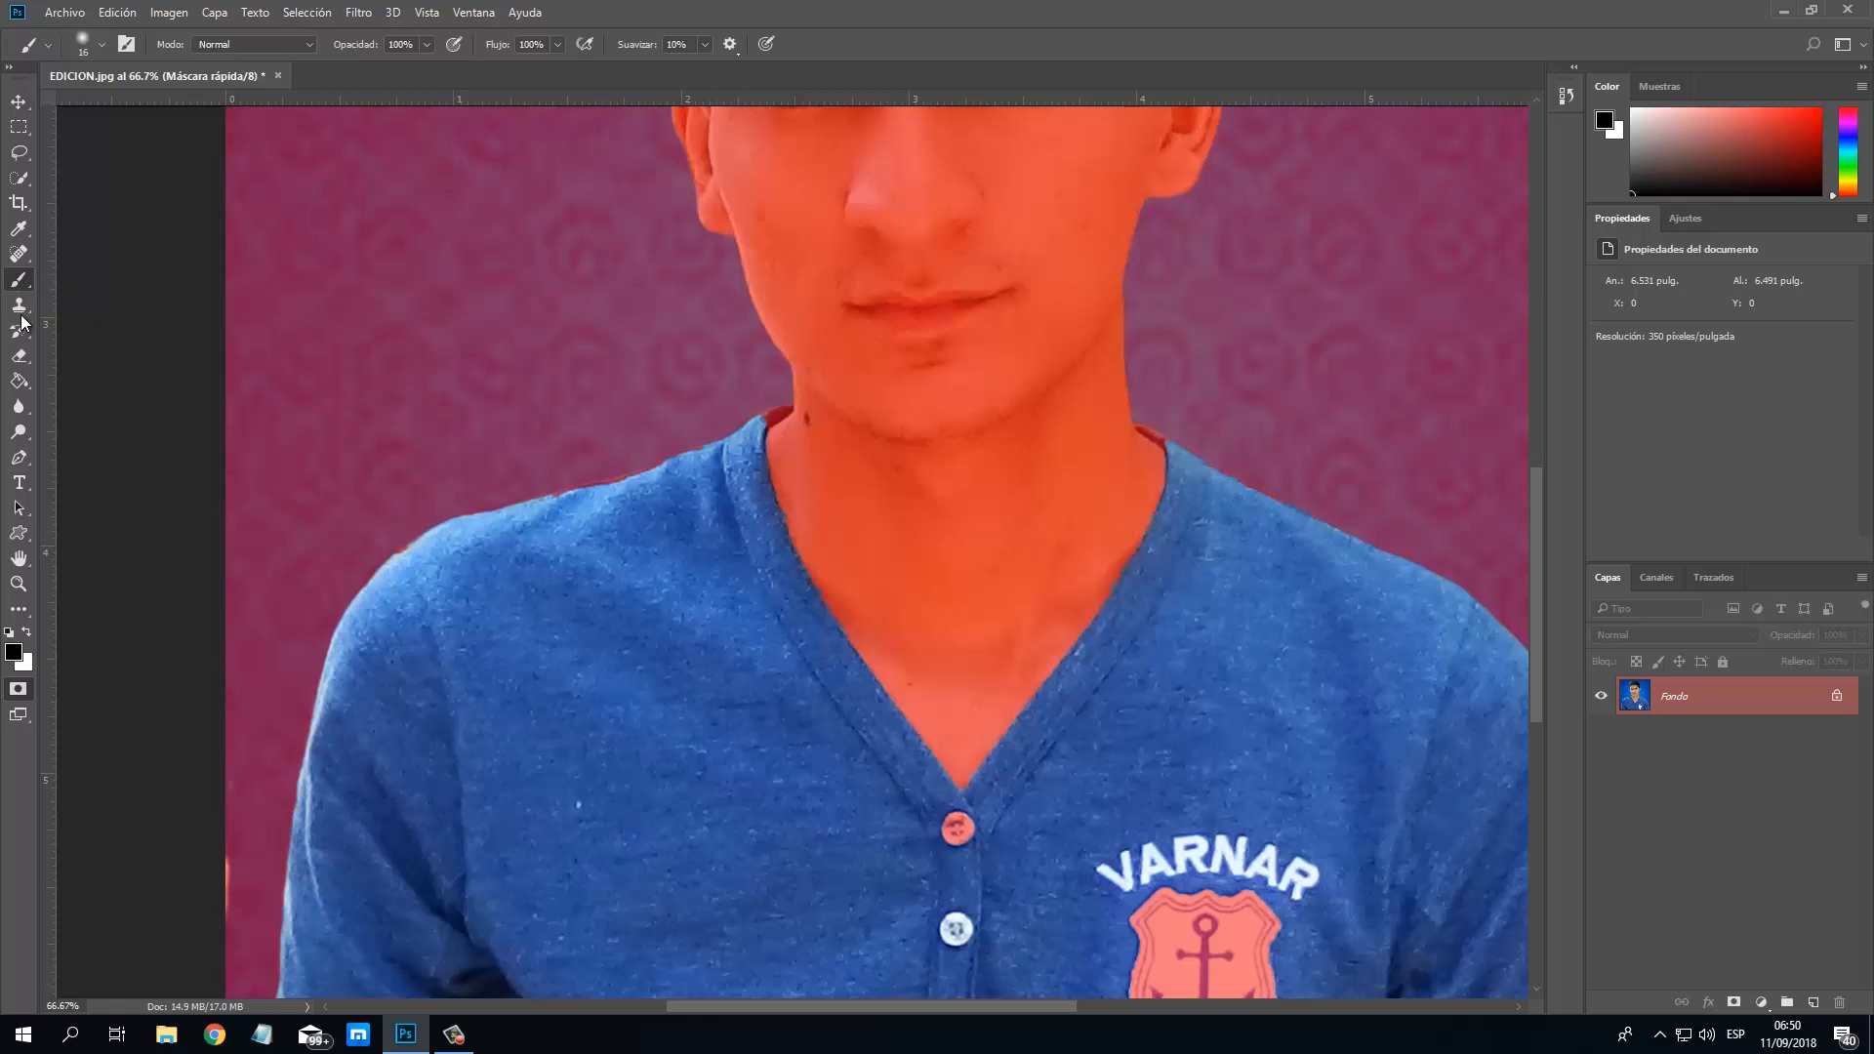
pyautogui.scroll(-3, 501, 623)
pyautogui.hscroll(-1, 501, 622)
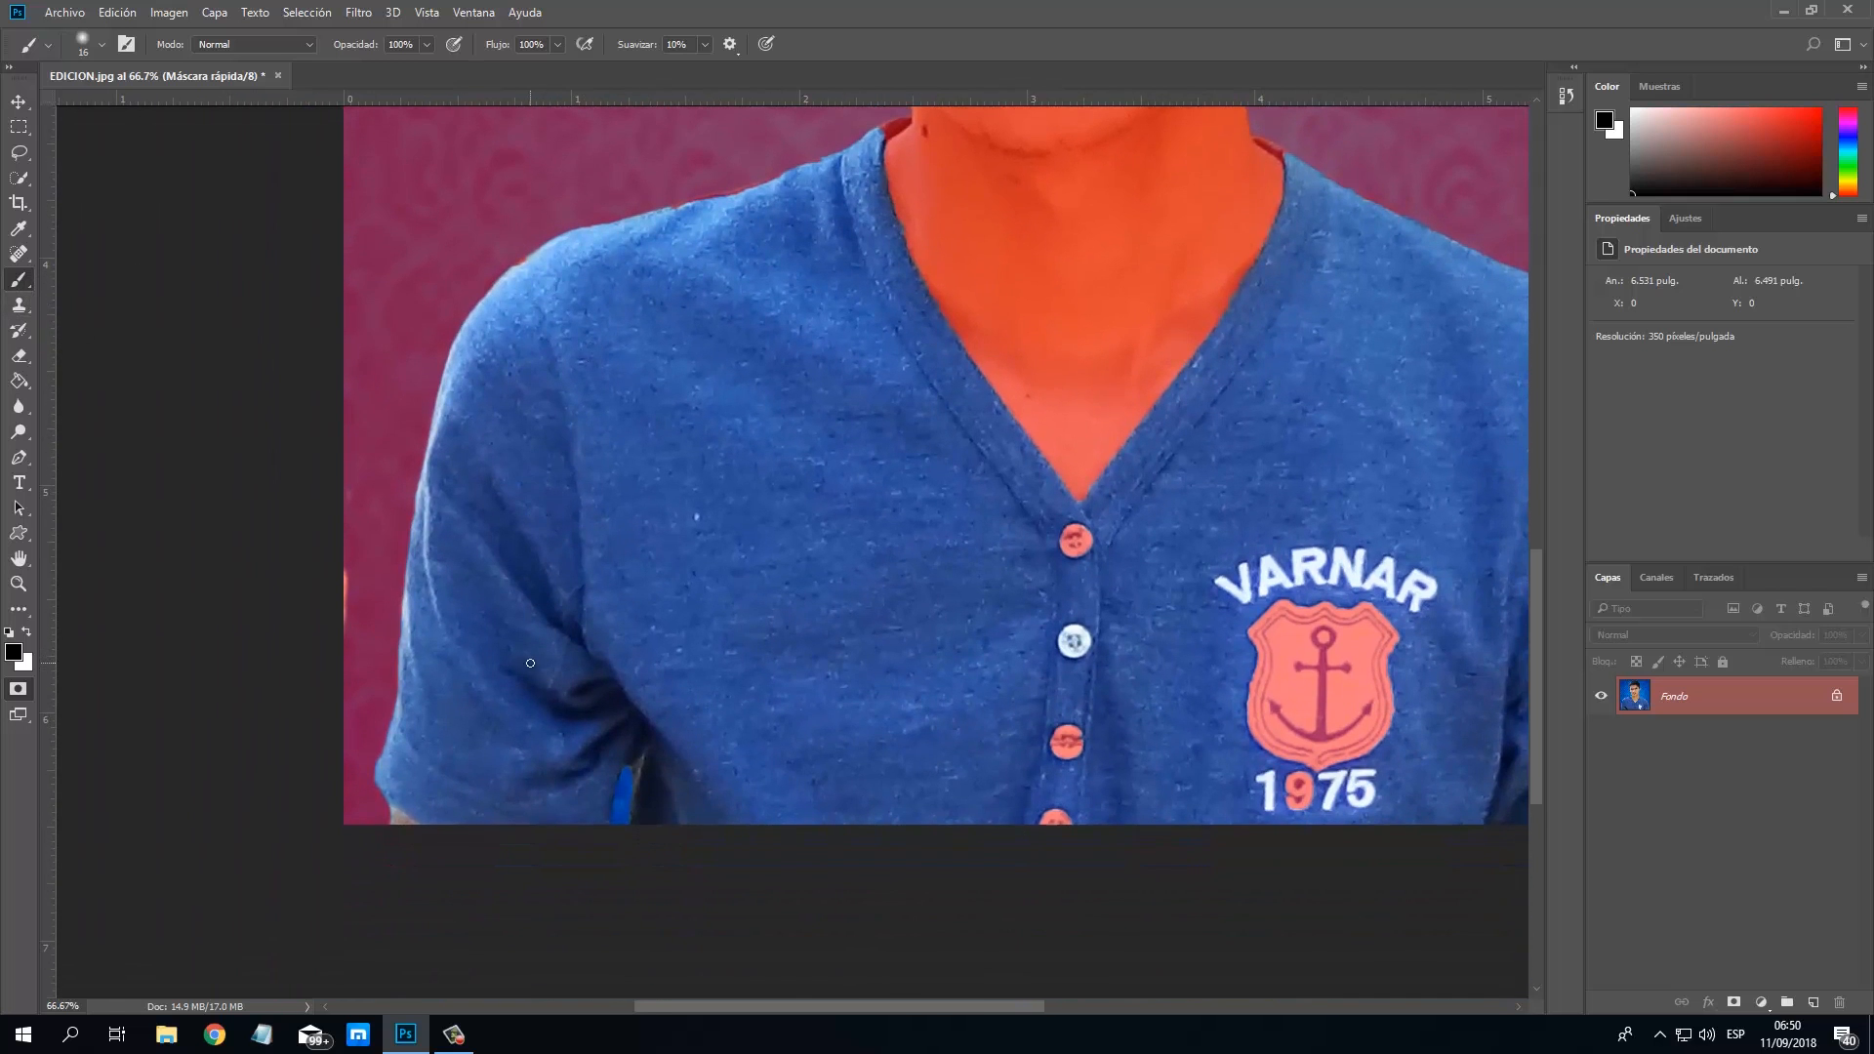
# Paint with white along the shoulder's upper edge to add the missed strips of fabric to the selection.
pyautogui.hotkey('ctrl', '+')
pyautogui.hotkey('ctrl', '+')
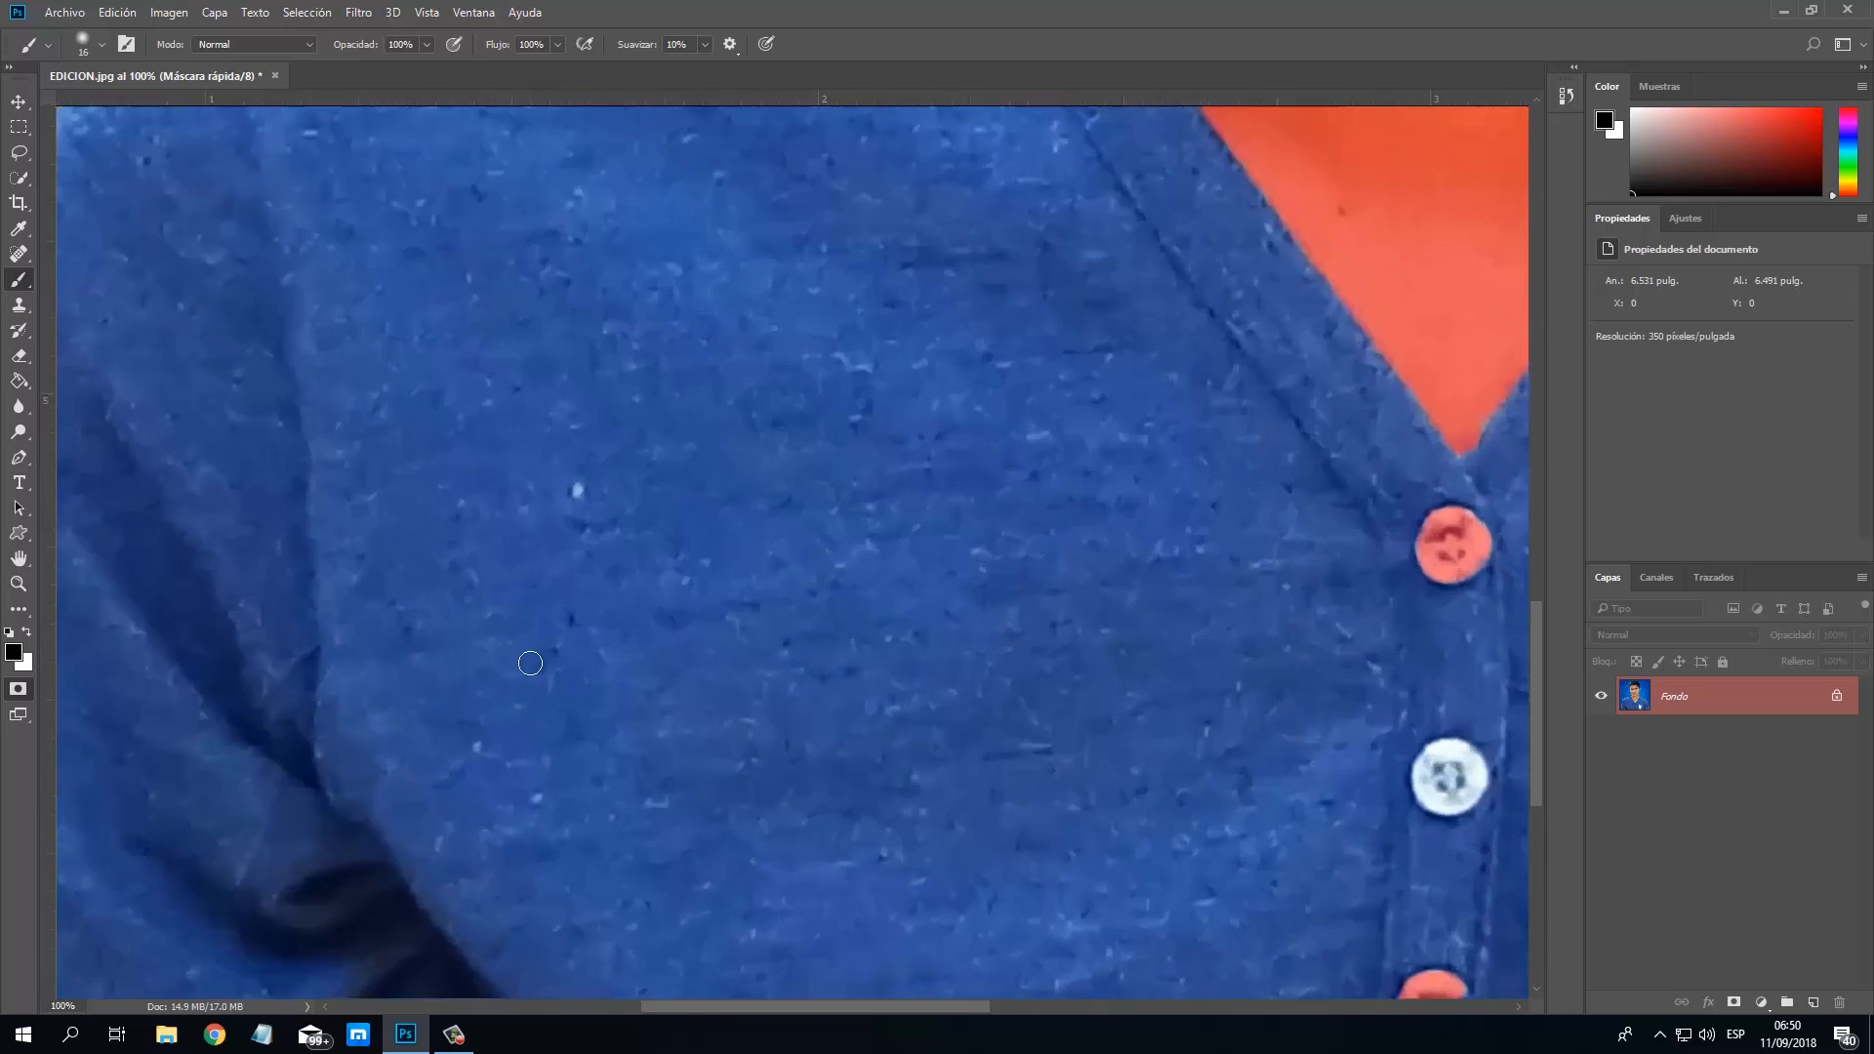
pyautogui.moveTo(580, 650); pyautogui.dragTo(803, 595)
pyautogui.moveTo(653, 624); pyautogui.dragTo(552, 837)
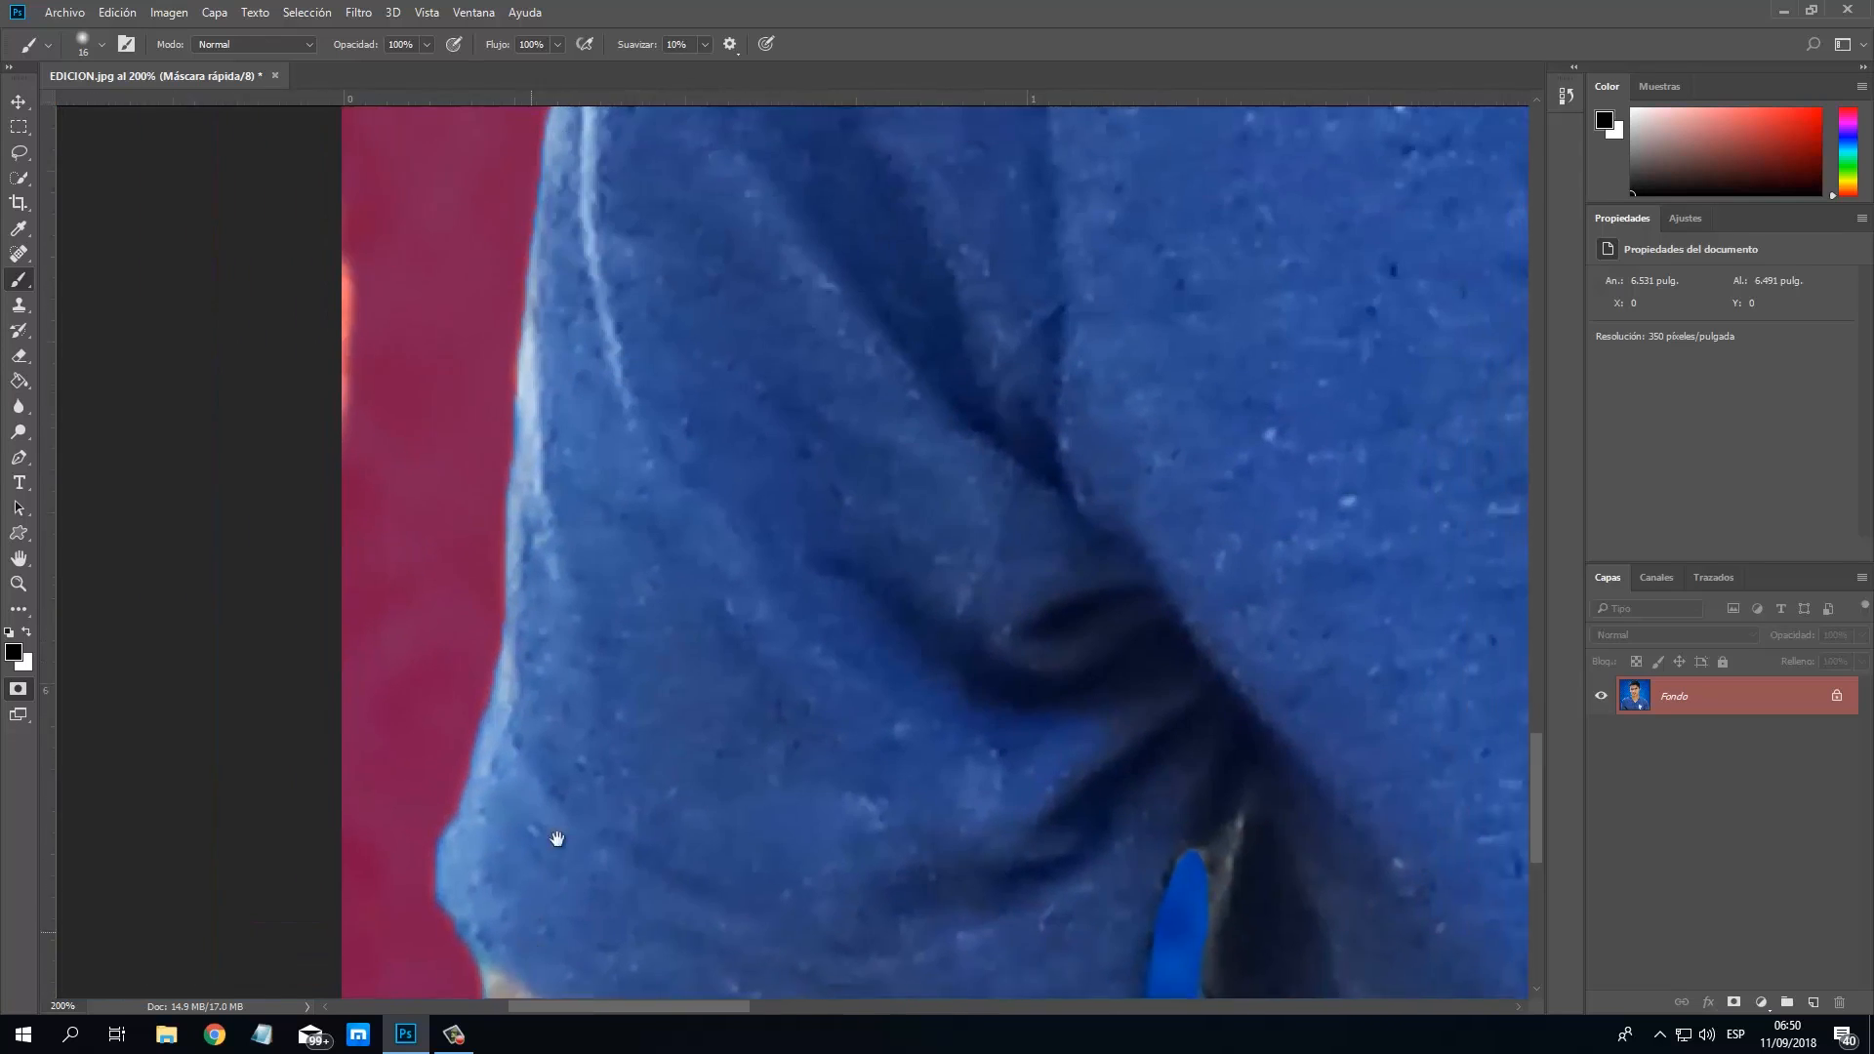
pyautogui.moveTo(661, 322); pyautogui.dragTo(565, 678)
pyautogui.moveTo(589, 454); pyautogui.dragTo(533, 790)
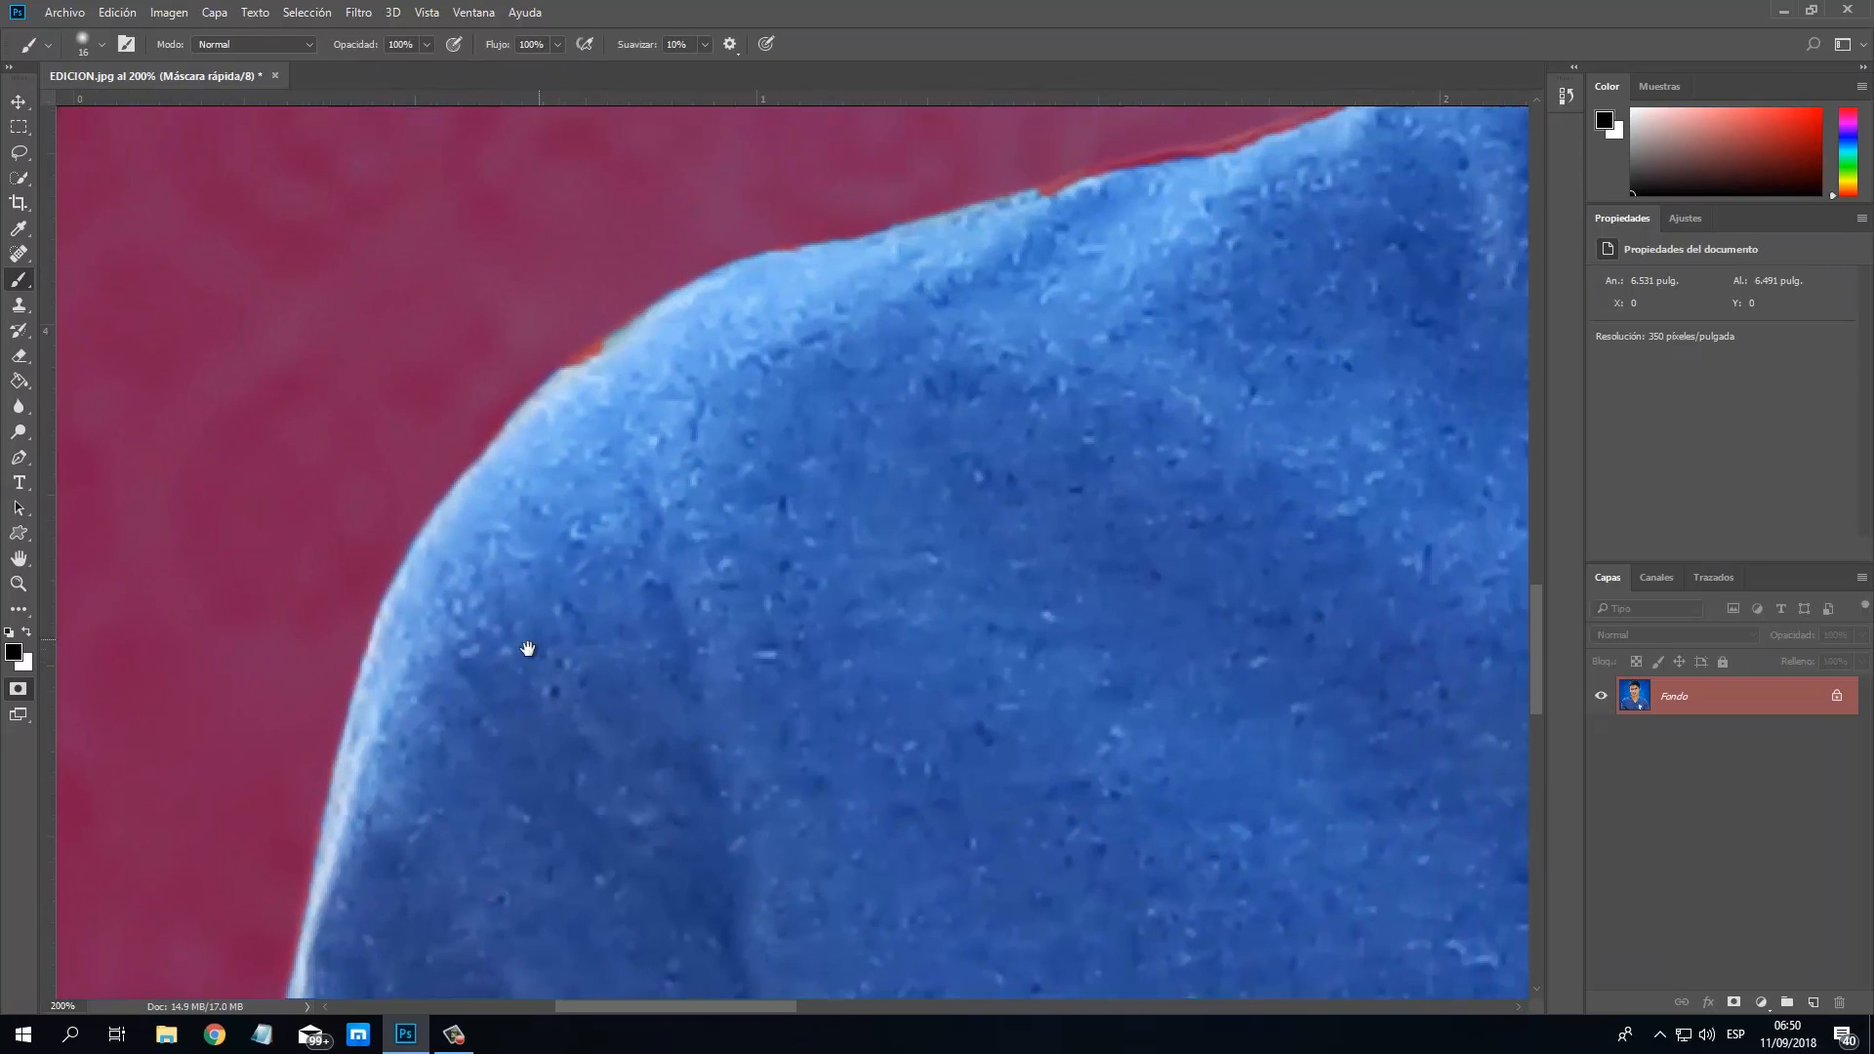
pyautogui.moveTo(523, 648); pyautogui.dragTo(470, 701)
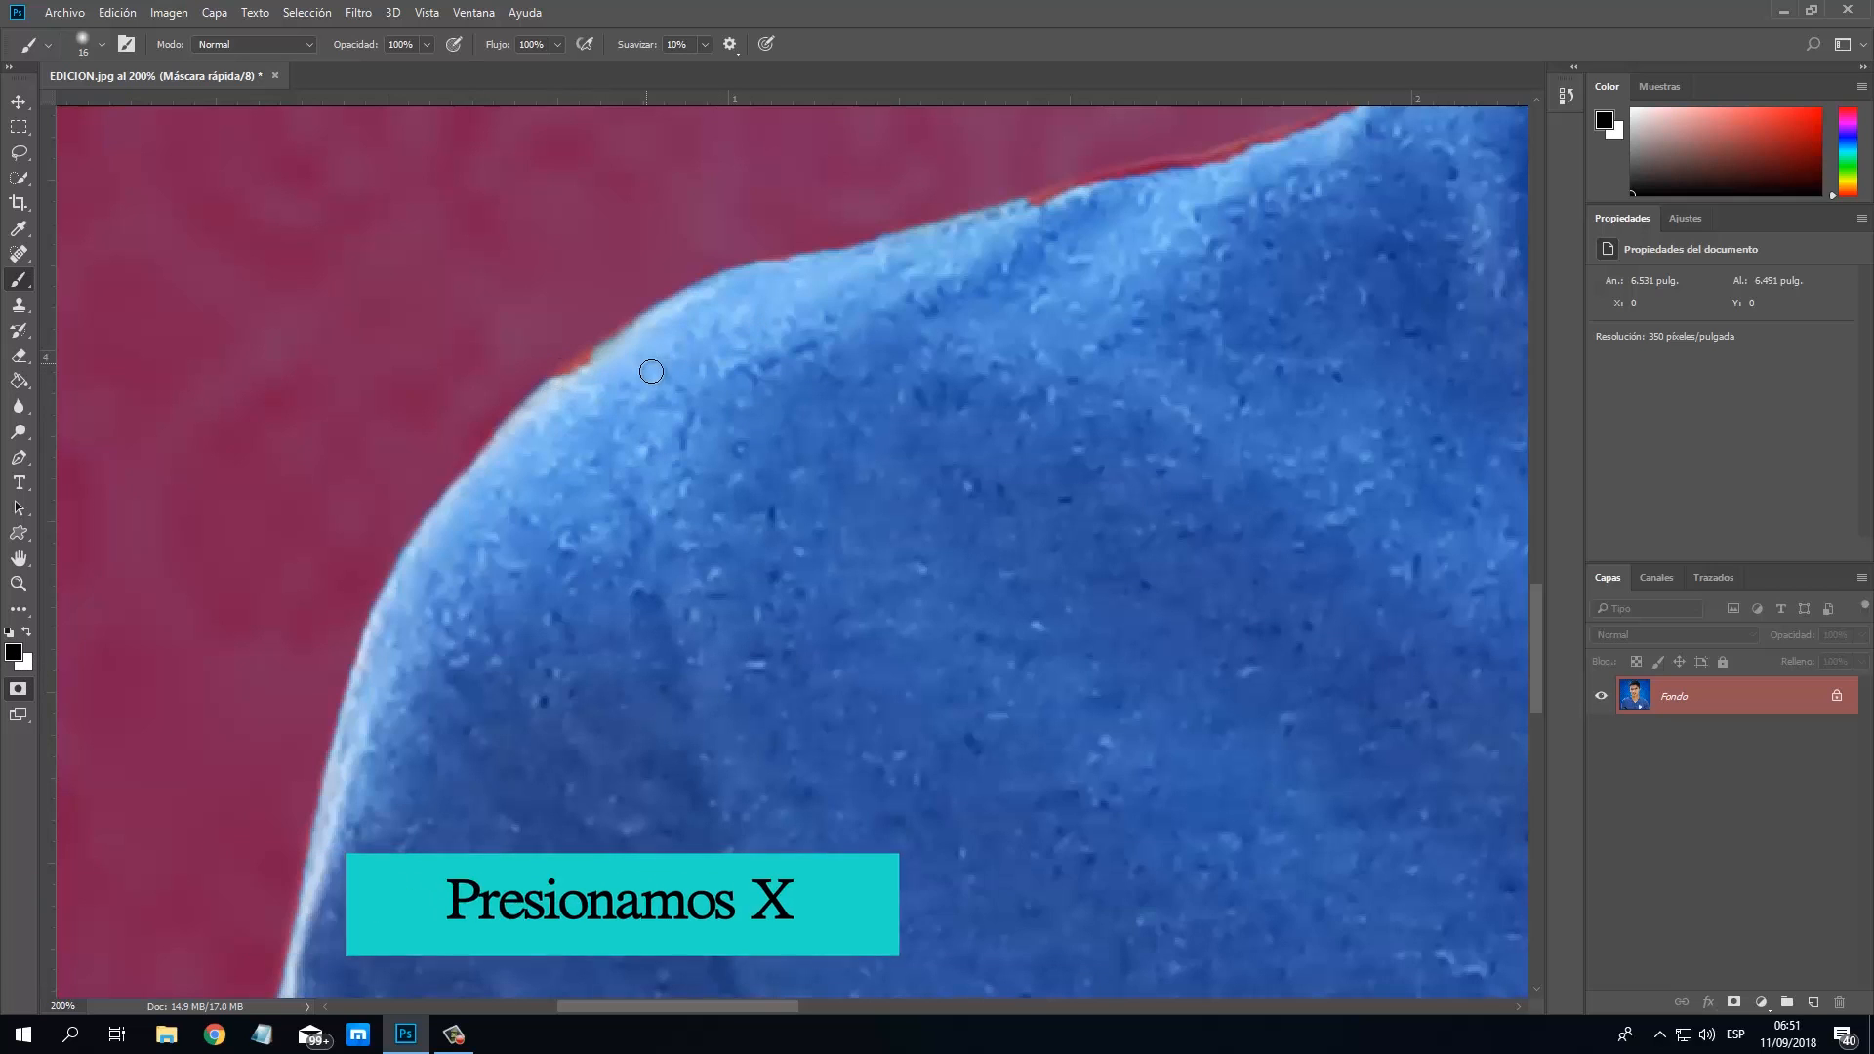
pyautogui.press('x')
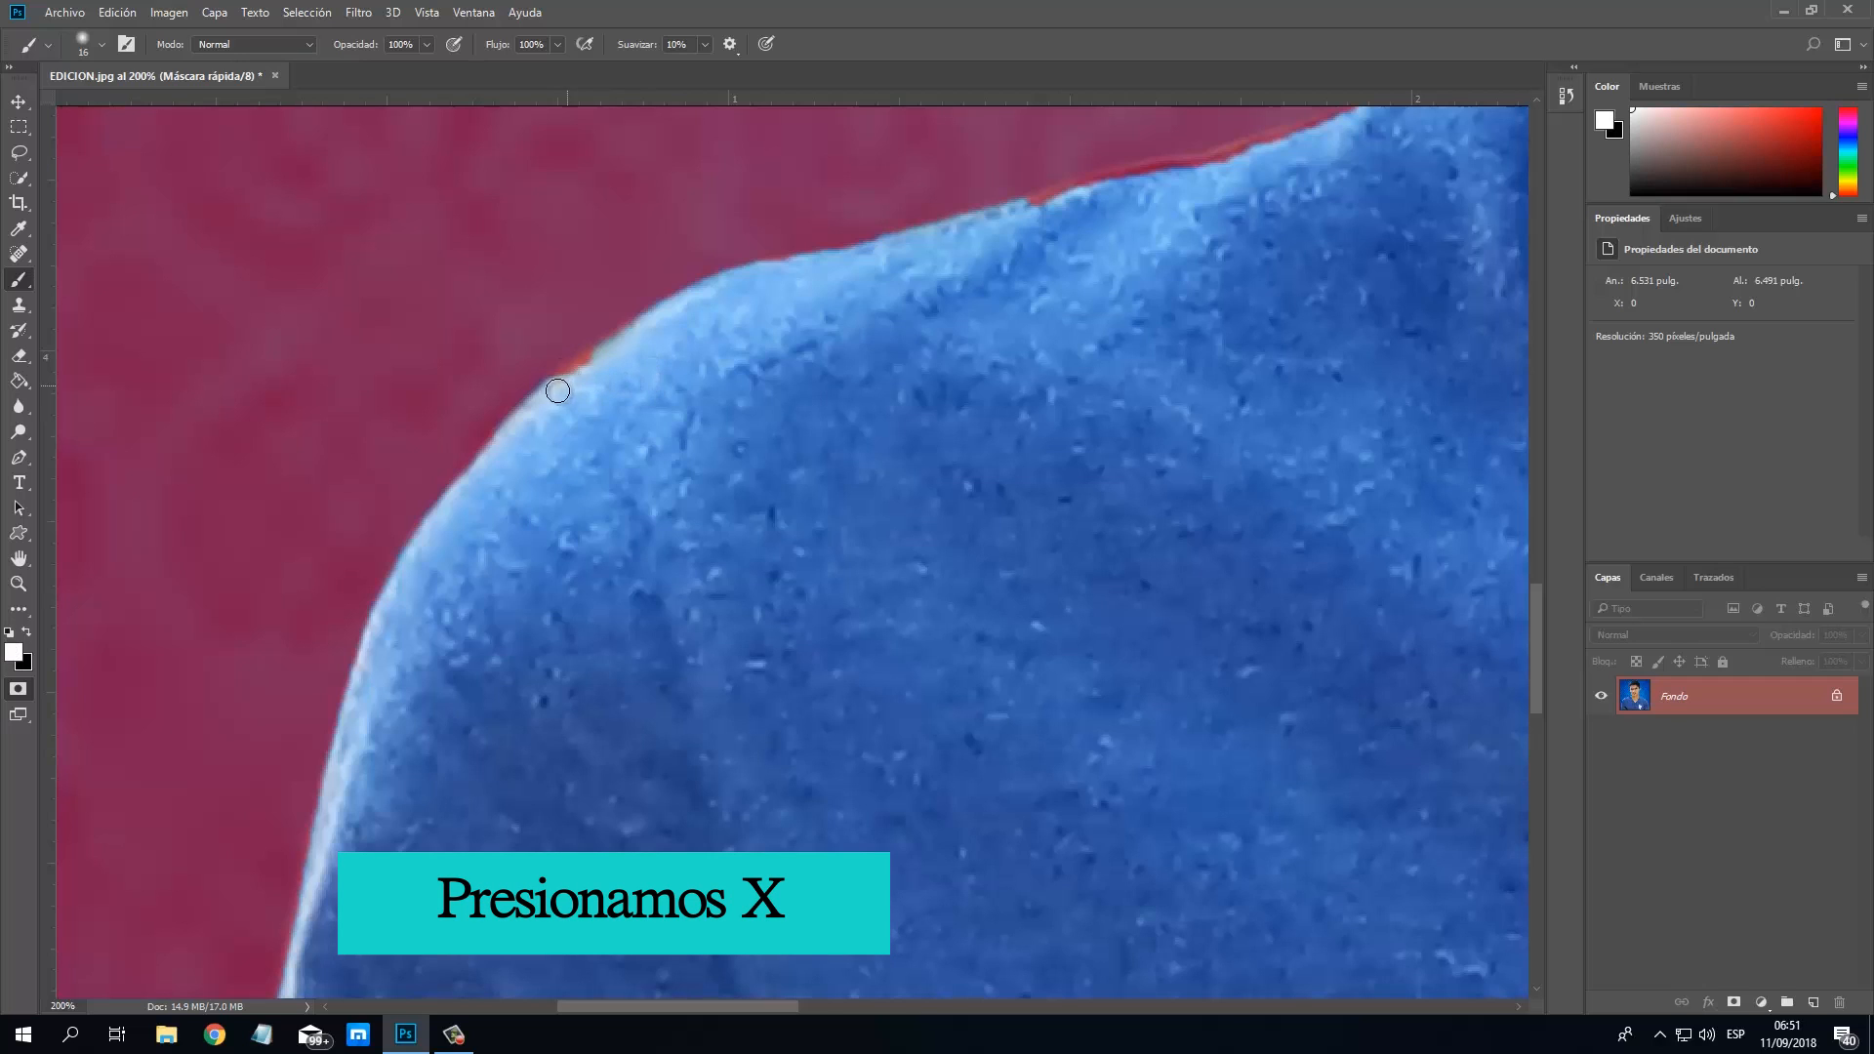
pyautogui.moveTo(593, 367)
pyautogui.mouseDown()
pyautogui.moveTo(560, 388)
pyautogui.moveTo(789, 263)
pyautogui.moveTo(1078, 195)
pyautogui.mouseUp()
# Paint the dark inner collar pieces on both sides of the neck into the selection, reducing the brush to 8 px for the second.
pyautogui.moveTo(1014, 400); pyautogui.dragTo(586, 625)
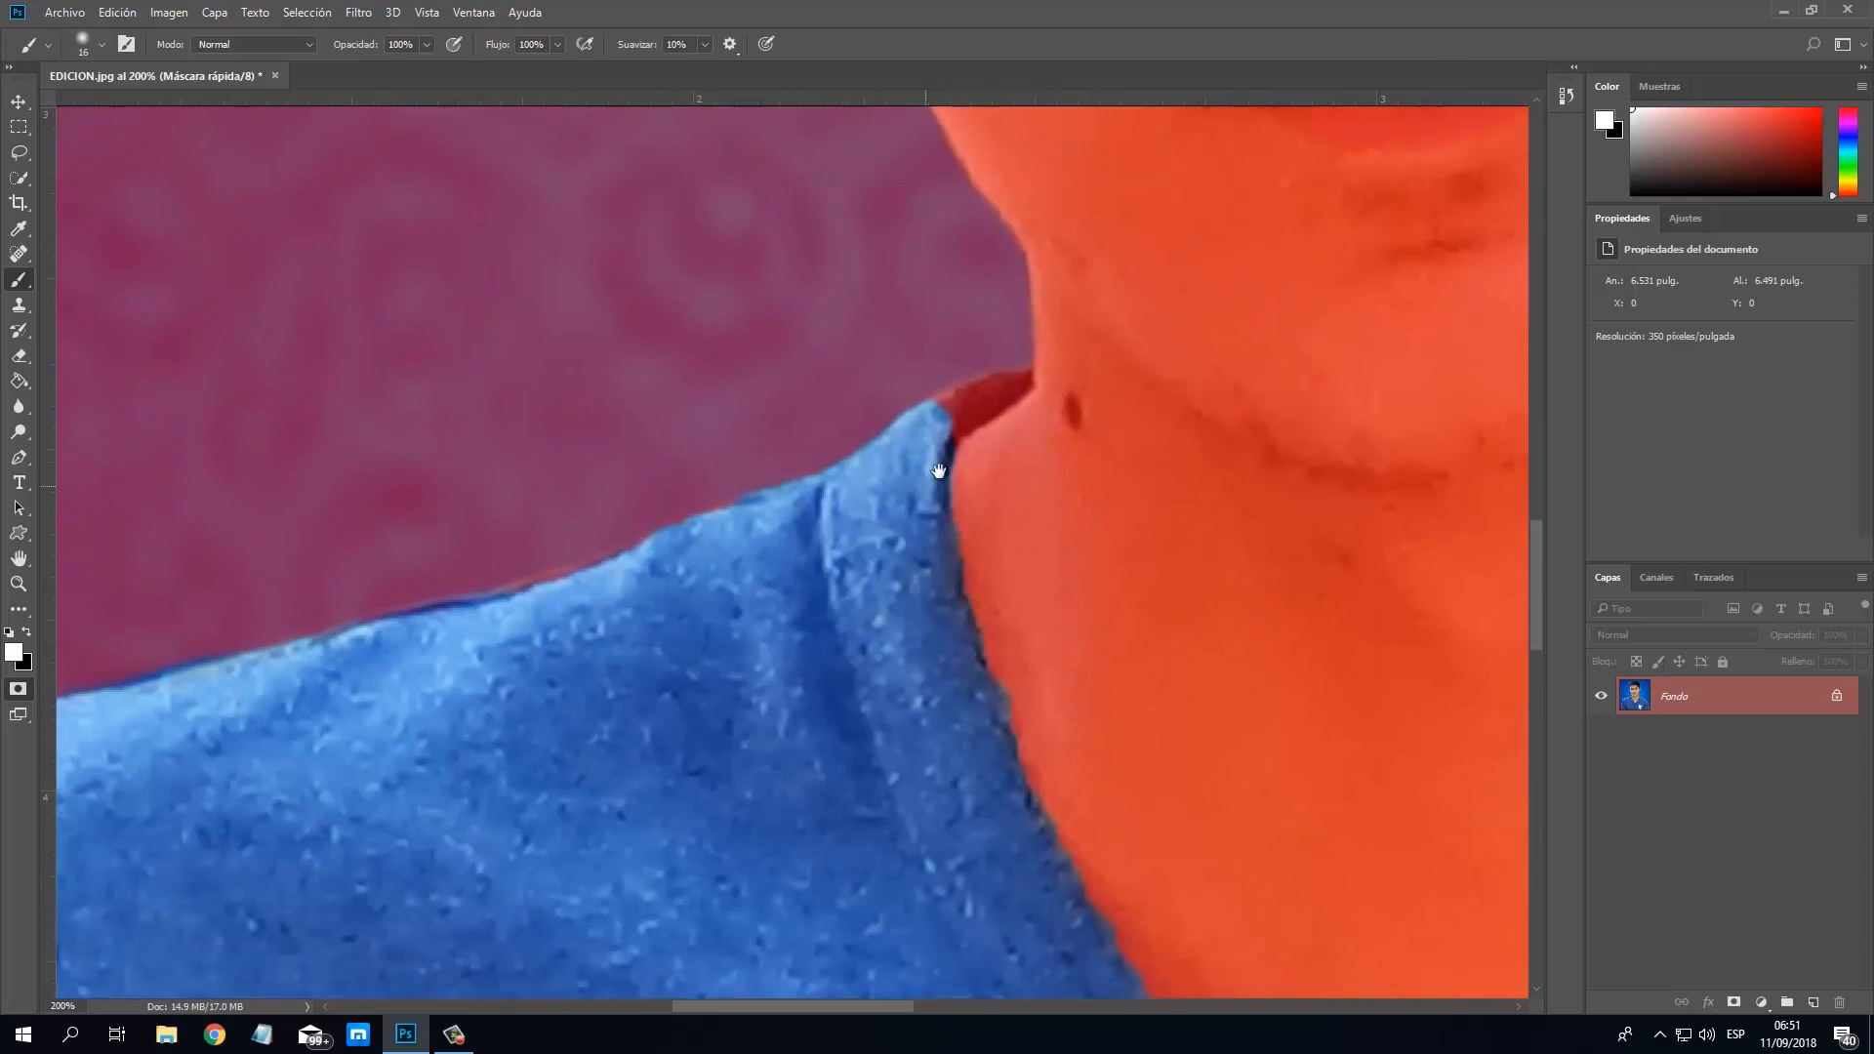
pyautogui.moveTo(1084, 283); pyautogui.dragTo(840, 508)
pyautogui.moveTo(990, 403); pyautogui.dragTo(917, 433)
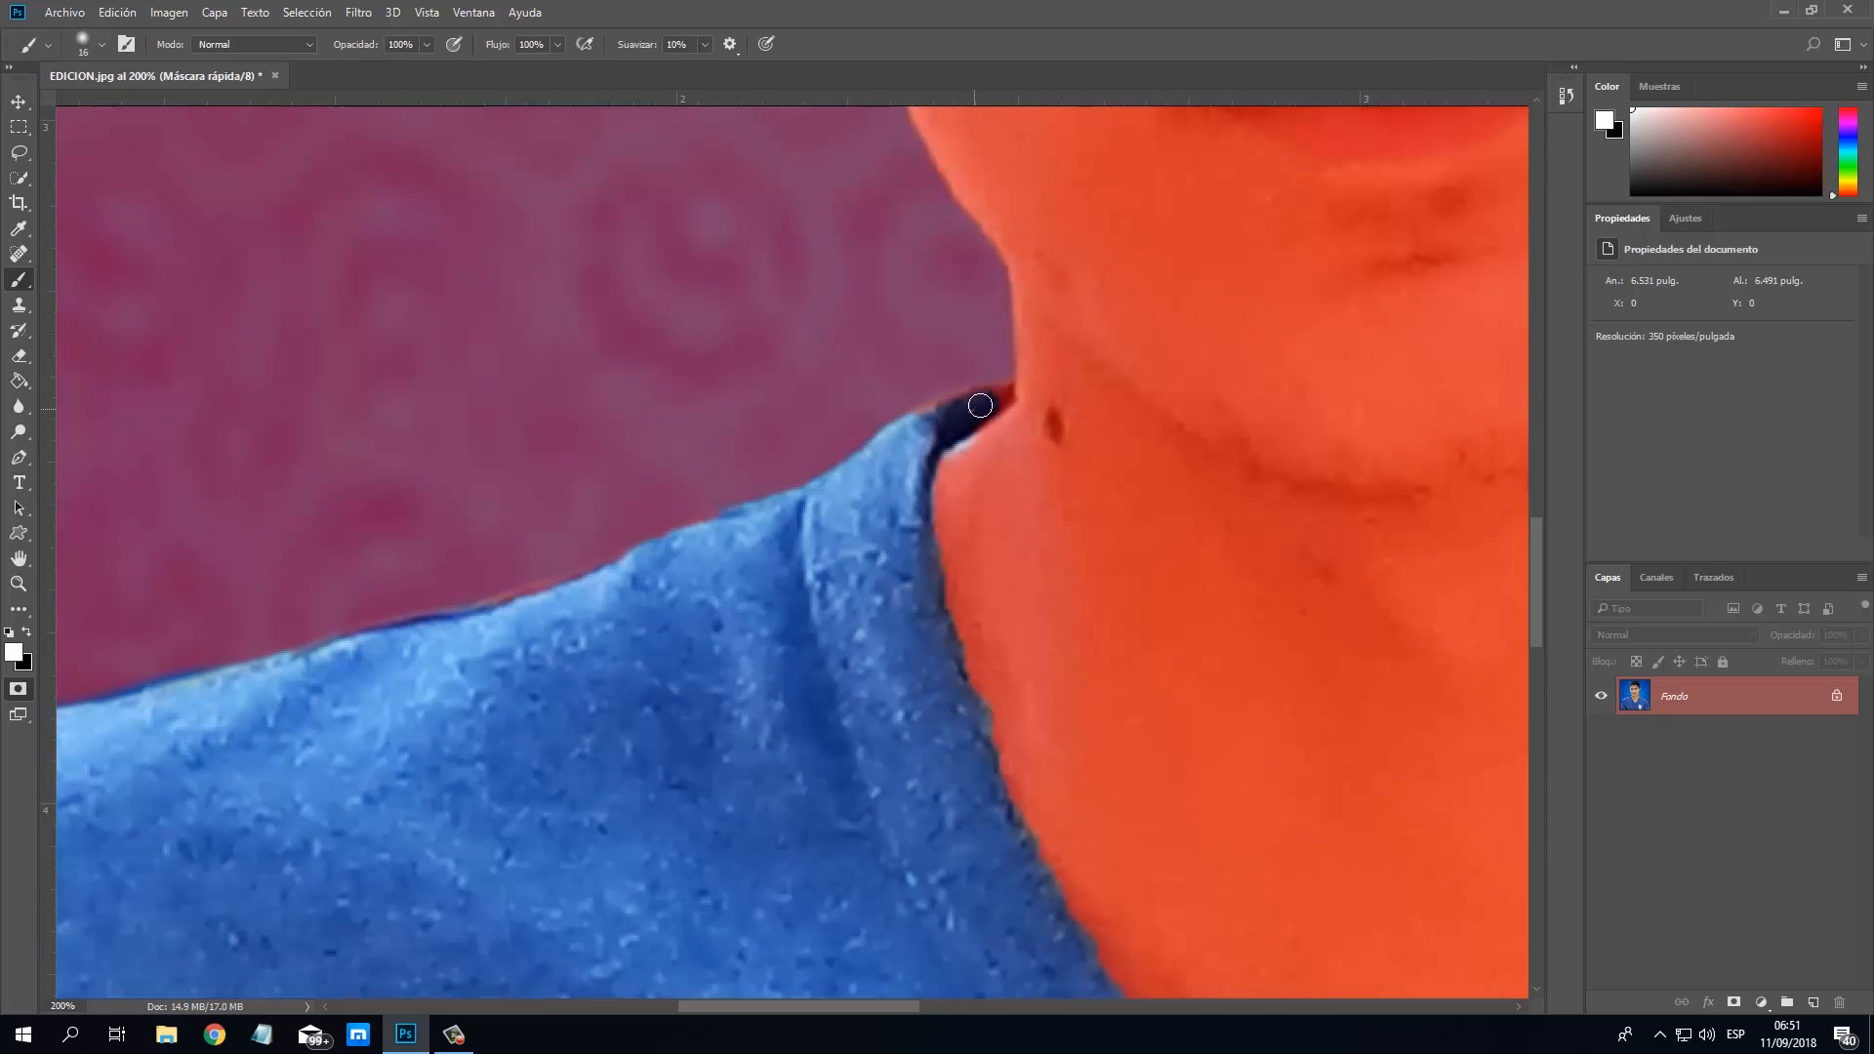
pyautogui.moveTo(1440, 756)
pyautogui.mouseDown()
pyautogui.moveTo(661, 582)
pyautogui.moveTo(587, 801)
pyautogui.mouseUp()
pyautogui.rightClick(681, 437)
pyautogui.write('8')
pyautogui.press('Return')
pyautogui.moveTo(704, 445); pyautogui.dragTo(575, 371)
# Paint with black over the background gap between the sleeve and the torso to exclude it from the selection.
pyautogui.moveTo(784, 612); pyautogui.dragTo(1162, 302)
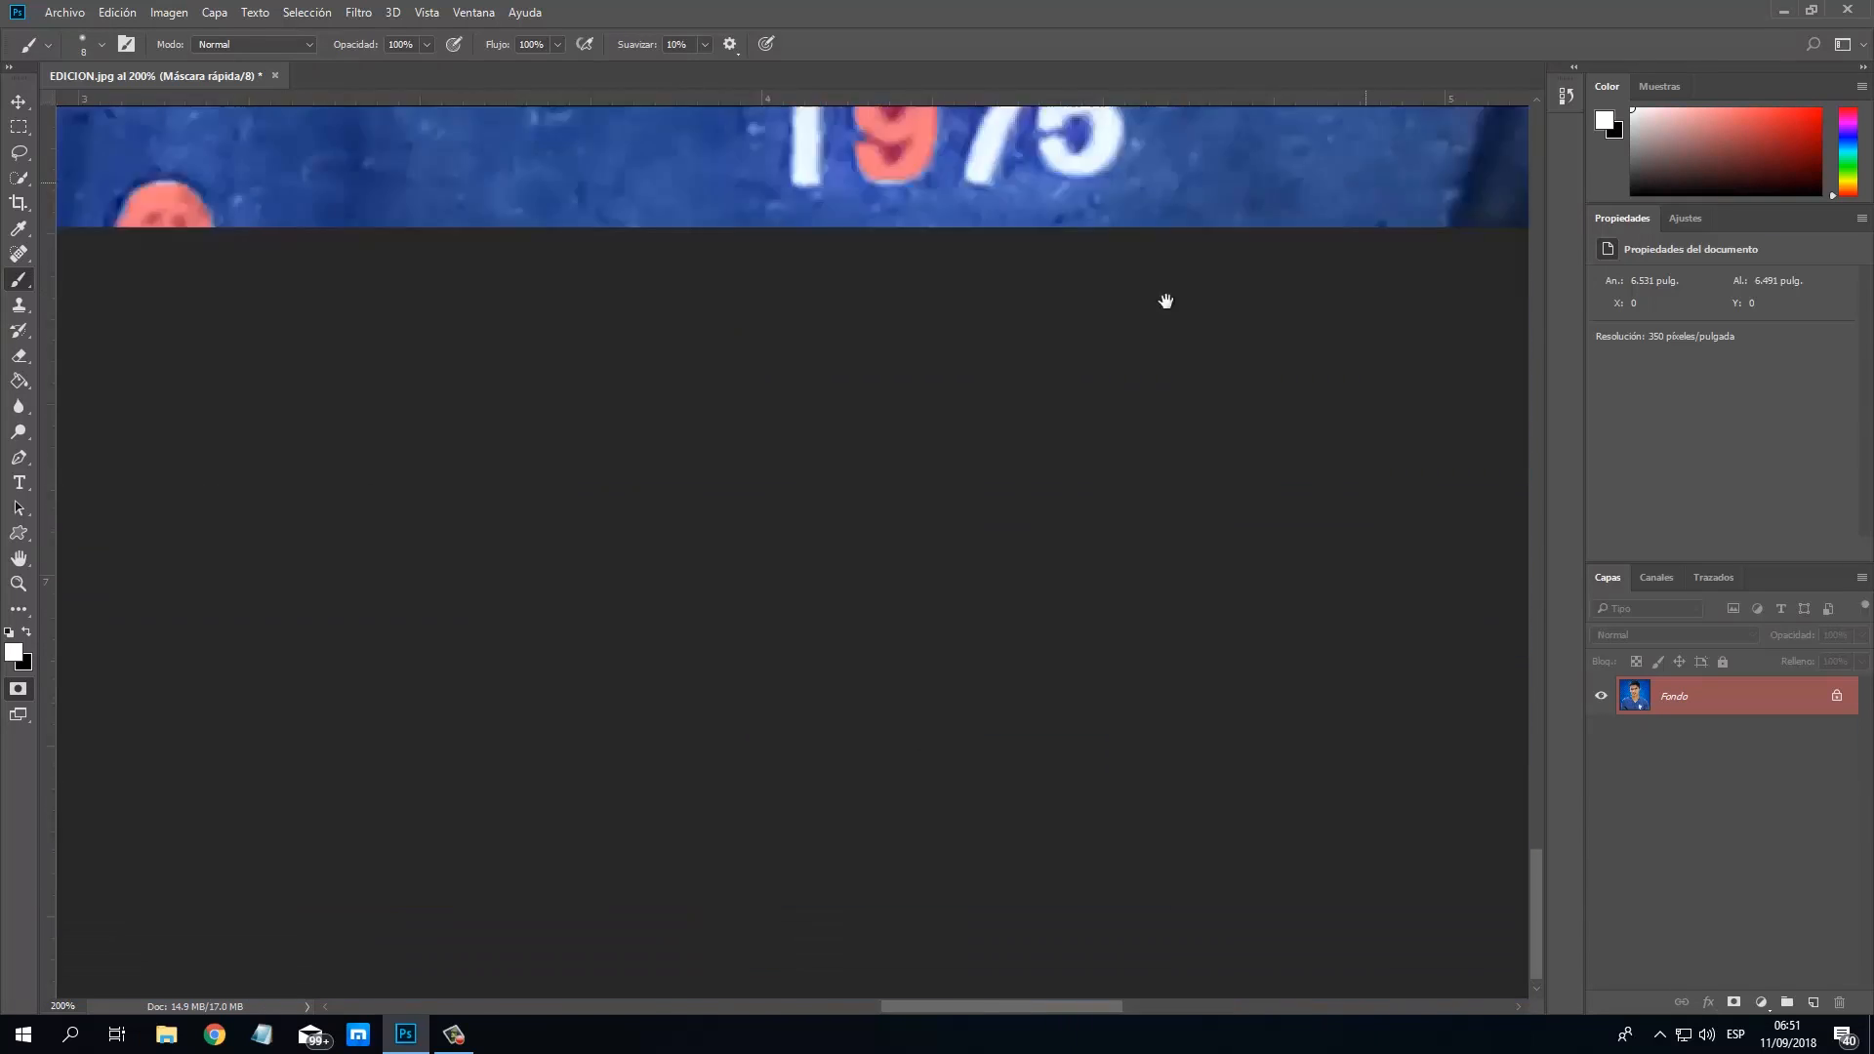
pyautogui.moveTo(625, 322); pyautogui.dragTo(1162, 468)
pyautogui.moveTo(615, 422); pyautogui.dragTo(561, 334)
pyautogui.press('x')
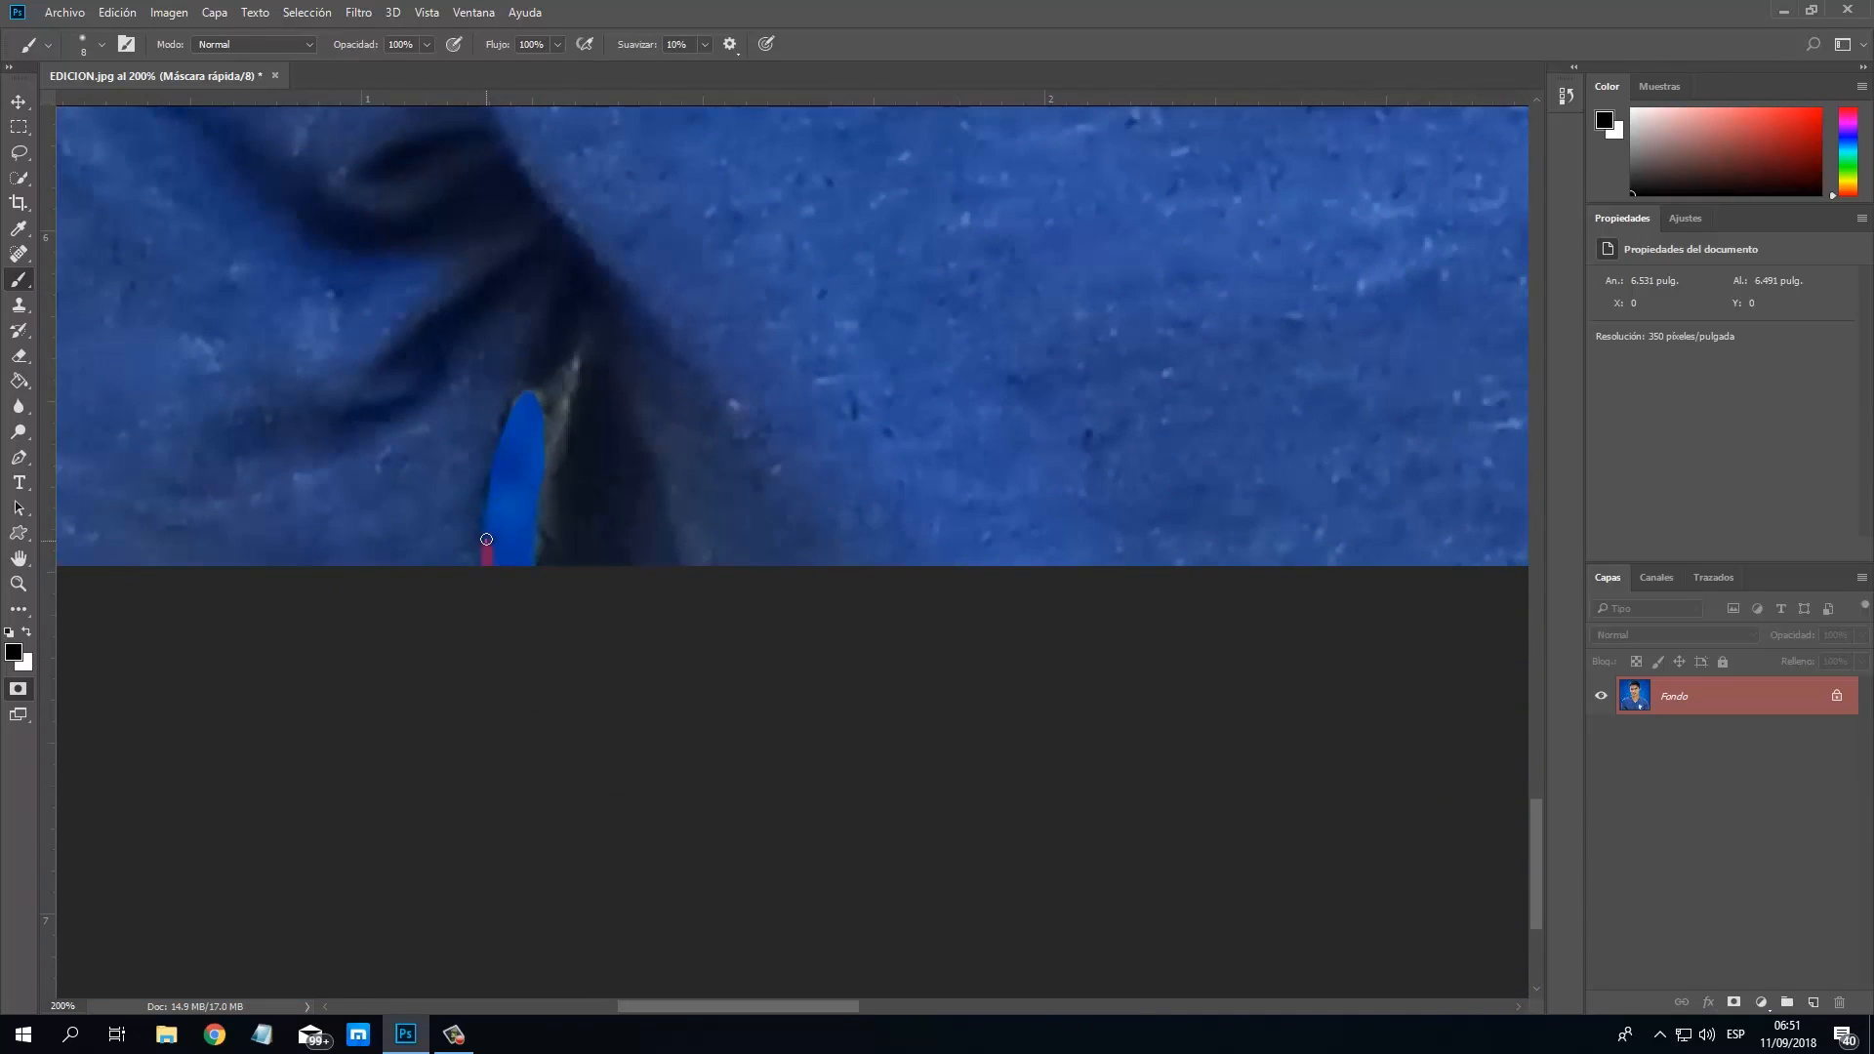
pyautogui.moveTo(513, 409)
pyautogui.mouseDown()
pyautogui.moveTo(540, 540)
pyautogui.moveTo(502, 565)
pyautogui.mouseUp()
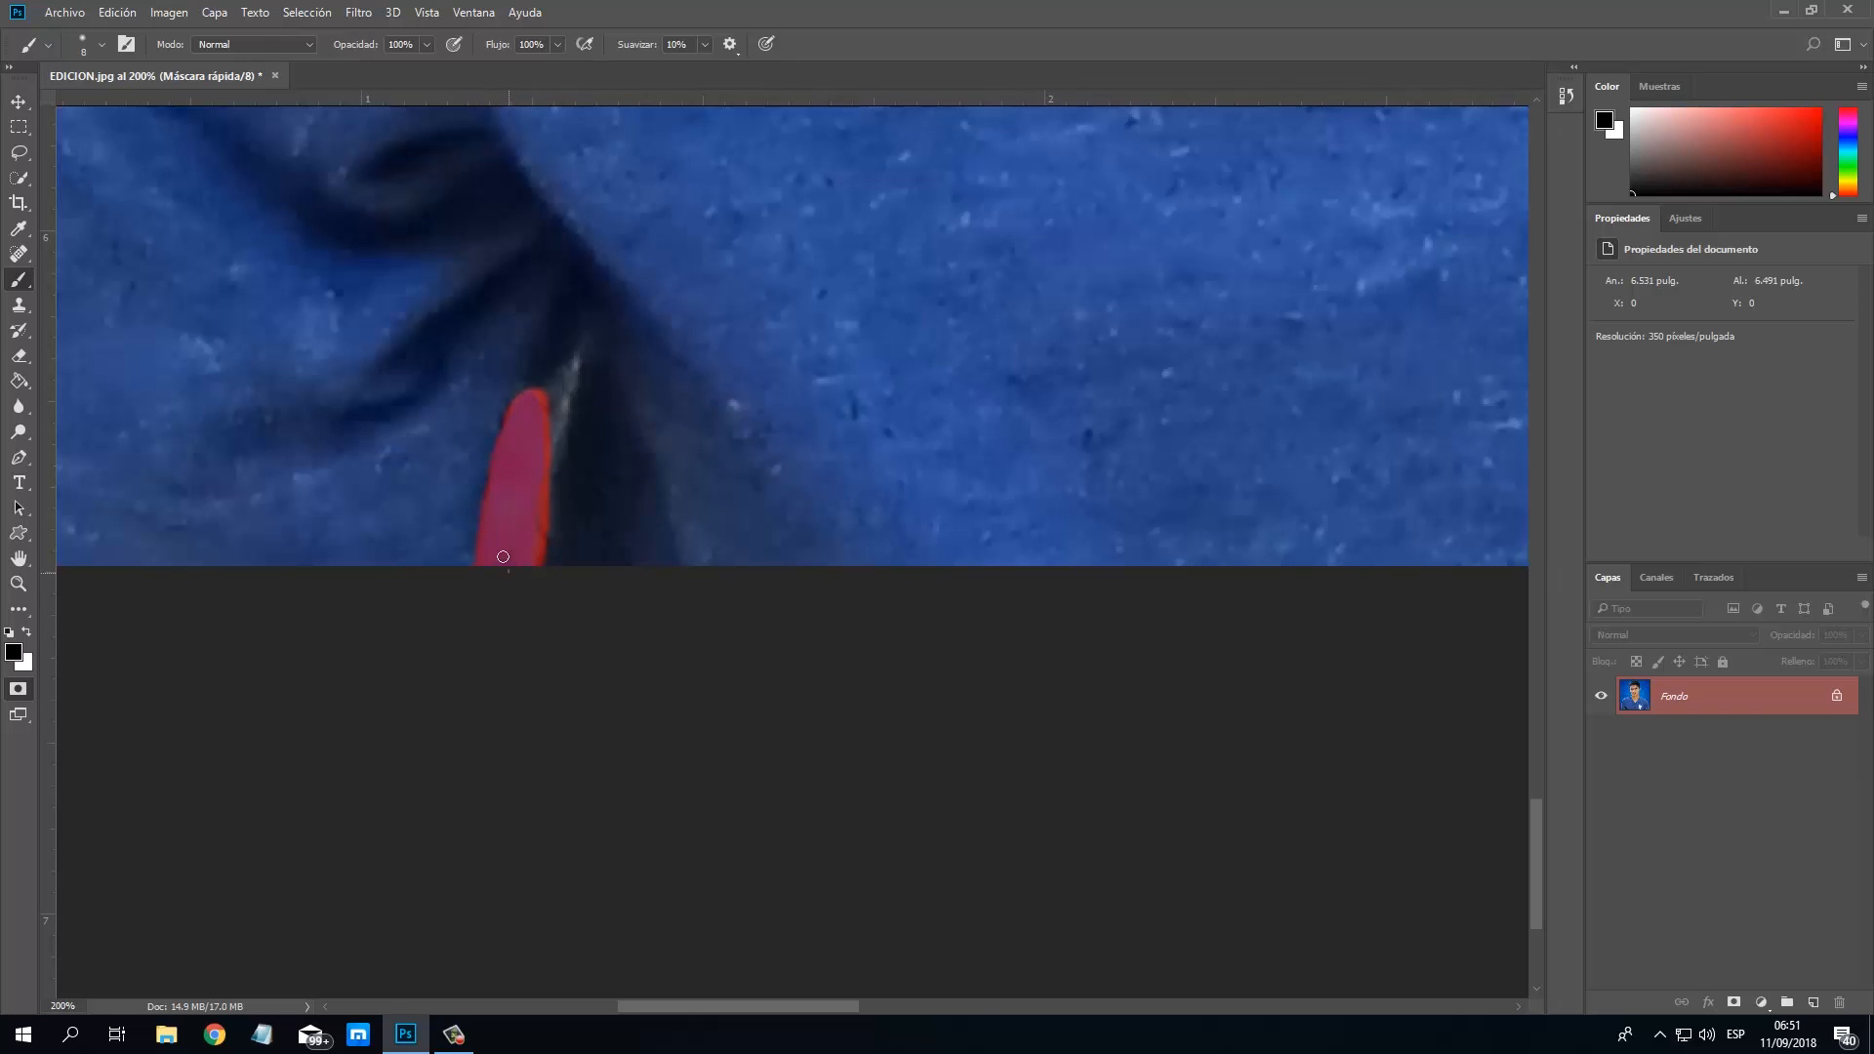
# Enlarge the brush and paint over the white shirt button and missed button edges to exclude them from the selection.
pyautogui.moveTo(1073, 430); pyautogui.dragTo(117, 593)
pyautogui.moveTo(244, 195)
pyautogui.mouseDown()
pyautogui.moveTo(489, 492)
pyautogui.moveTo(693, 464)
pyautogui.moveTo(642, 151)
pyautogui.mouseUp()
pyautogui.rightClick(615, 436)
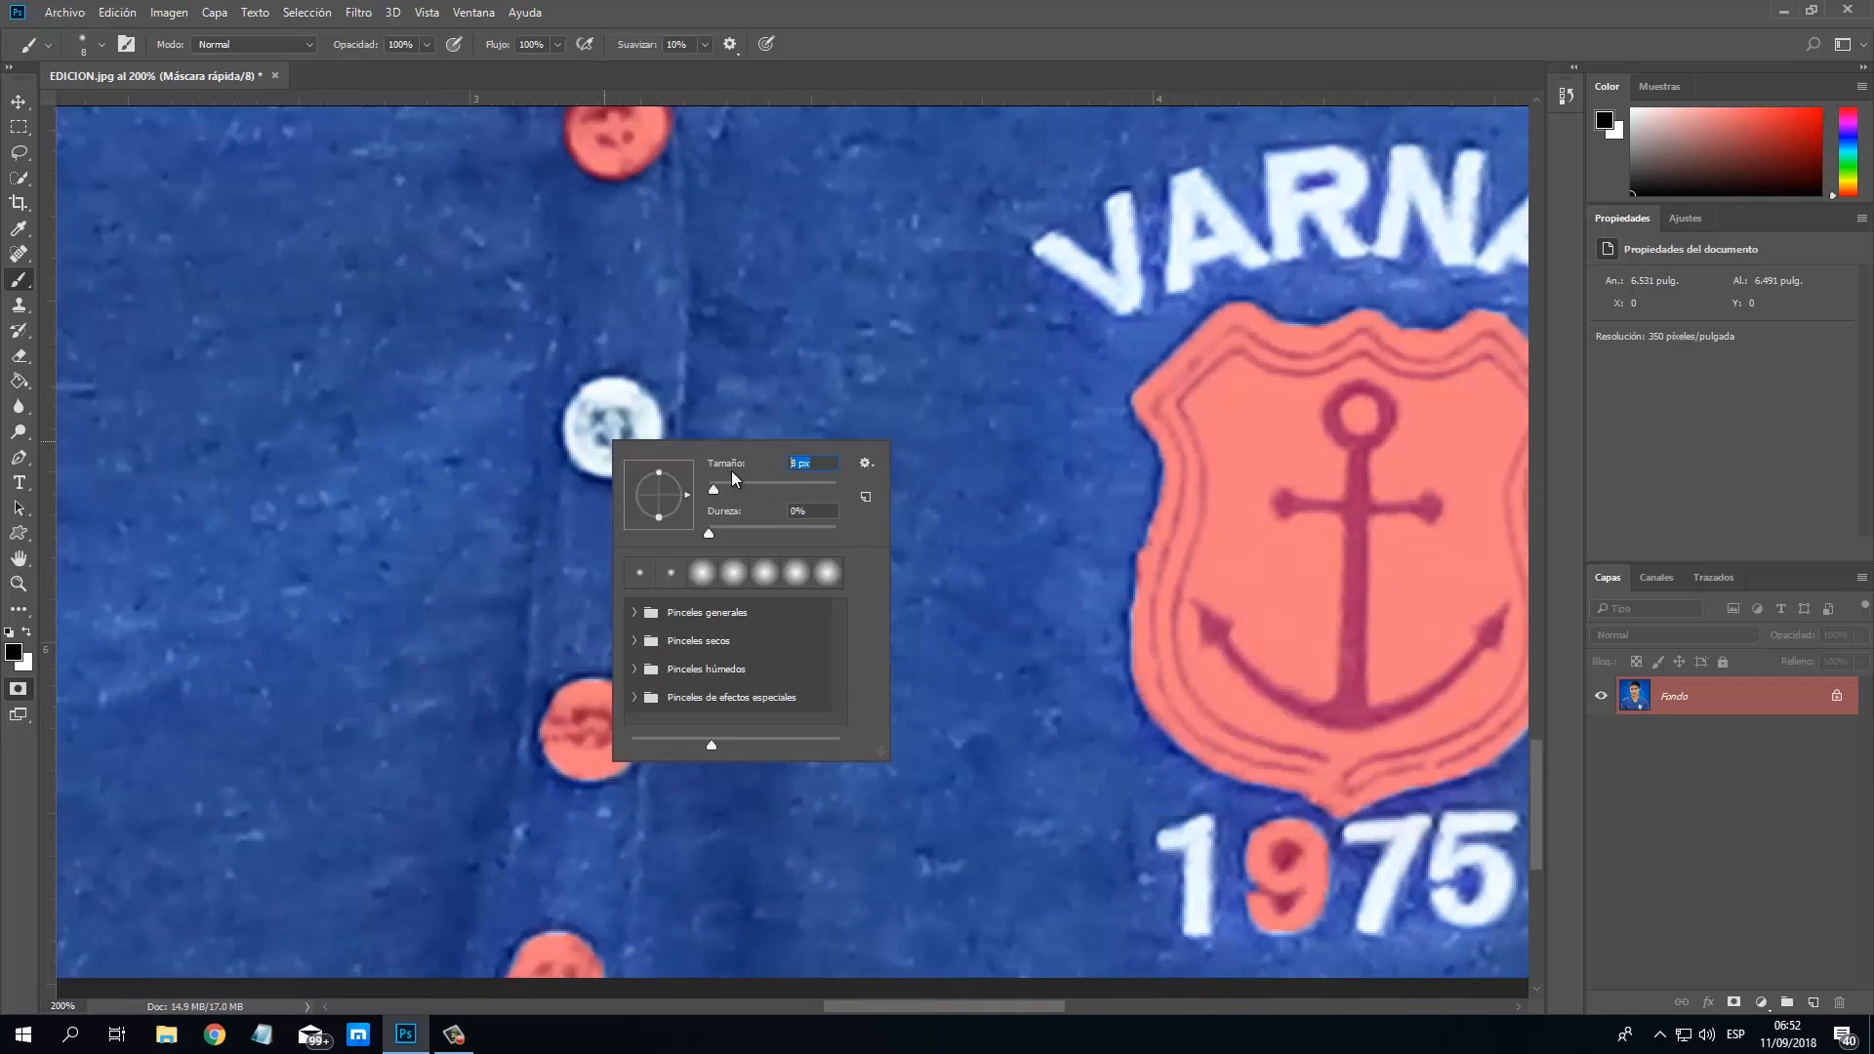
pyautogui.moveTo(732, 478); pyautogui.dragTo(720, 480)
pyautogui.moveTo(618, 453)
pyautogui.mouseDown()
pyautogui.moveTo(585, 453)
pyautogui.moveTo(650, 423)
pyautogui.moveTo(602, 420)
pyautogui.moveTo(637, 442)
pyautogui.mouseUp()
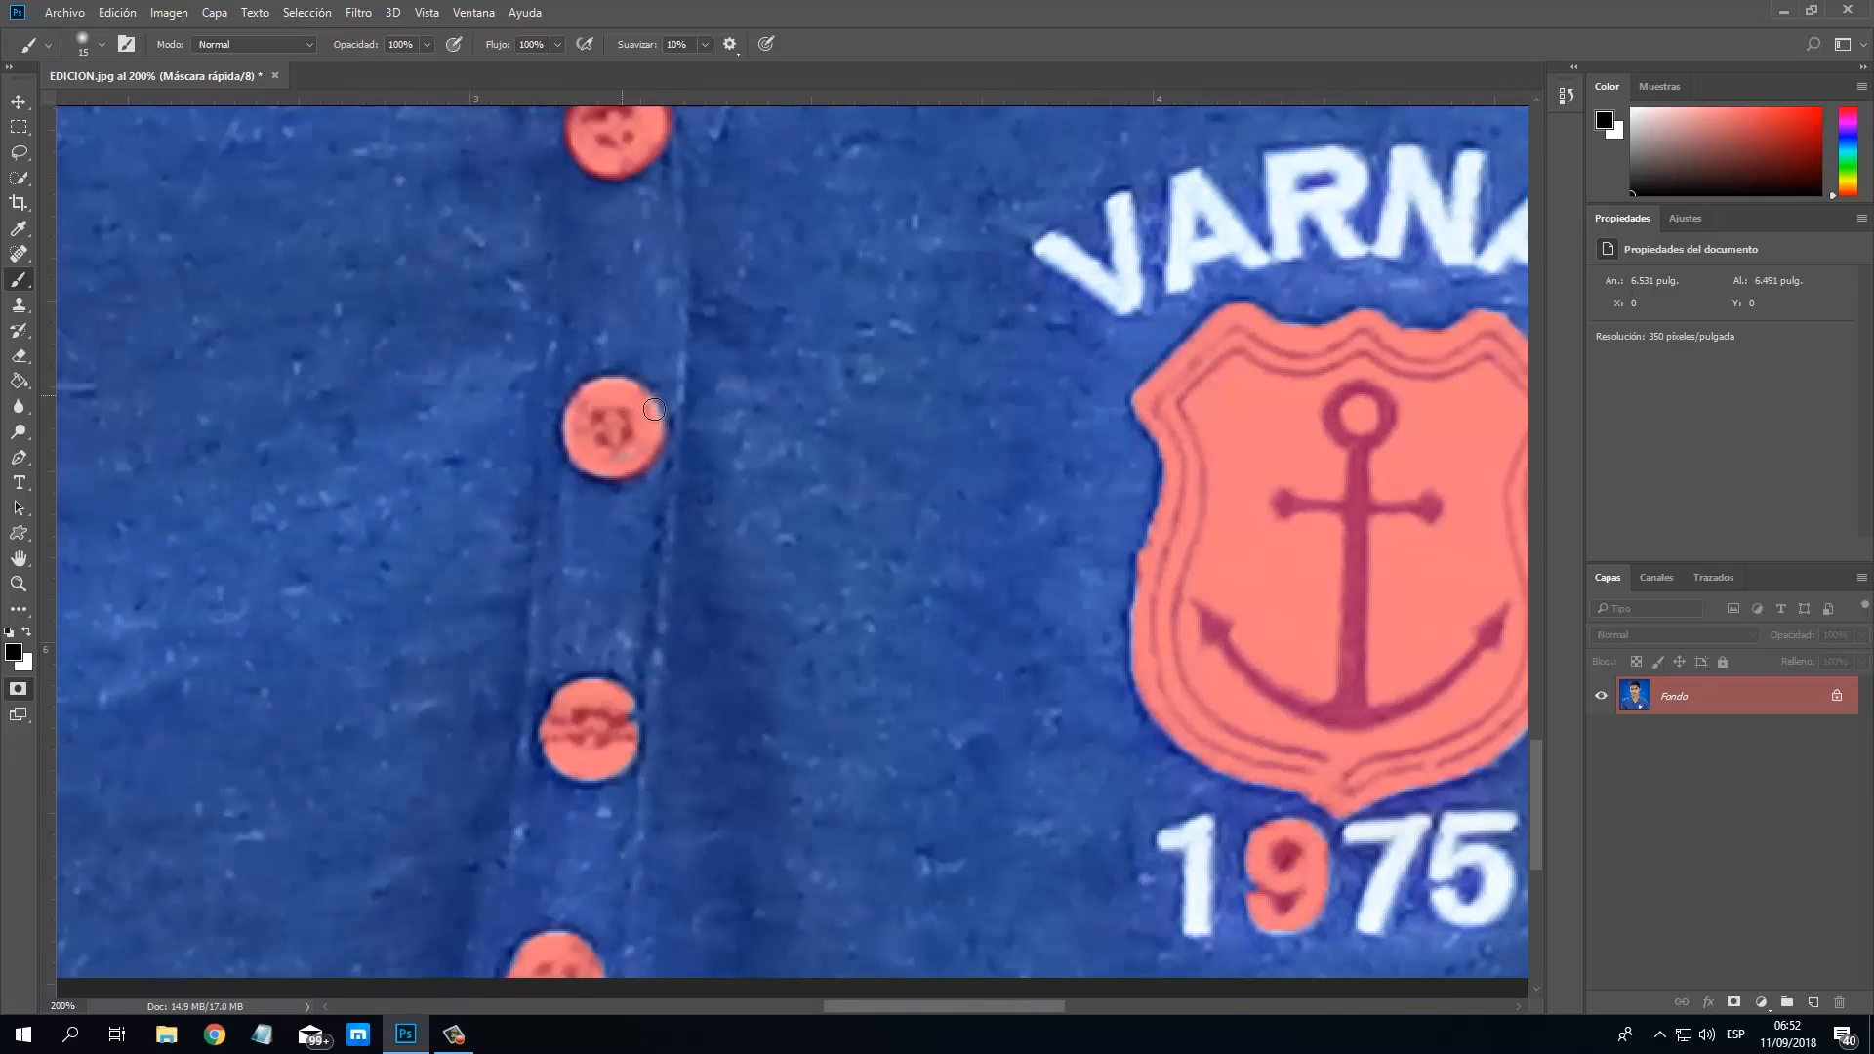
pyautogui.moveTo(633, 610); pyautogui.dragTo(650, 424)
pyautogui.moveTo(647, 523); pyautogui.dragTo(570, 543)
# Mask out the VARNAR lettering above the shirt's emblem.
pyautogui.moveTo(937, 478)
pyautogui.mouseDown()
pyautogui.moveTo(393, 737)
pyautogui.moveTo(338, 792)
pyautogui.mouseUp()
pyautogui.moveTo(834, 417)
pyautogui.mouseDown()
pyautogui.moveTo(835, 370)
pyautogui.moveTo(835, 433)
pyautogui.mouseUp()
pyautogui.moveTo(460, 383)
pyautogui.mouseDown()
pyautogui.moveTo(546, 423)
pyautogui.moveTo(542, 372)
pyautogui.moveTo(469, 385)
pyautogui.mouseUp()
pyautogui.moveTo(588, 438)
pyautogui.mouseDown()
pyautogui.moveTo(628, 337)
pyautogui.moveTo(597, 429)
pyautogui.moveTo(712, 390)
pyautogui.moveTo(776, 395)
pyautogui.moveTo(824, 339)
pyautogui.moveTo(903, 322)
pyautogui.moveTo(893, 400)
pyautogui.moveTo(976, 351)
pyautogui.moveTo(1029, 421)
pyautogui.moveTo(1095, 397)
pyautogui.moveTo(1054, 474)
pyautogui.mouseUp()
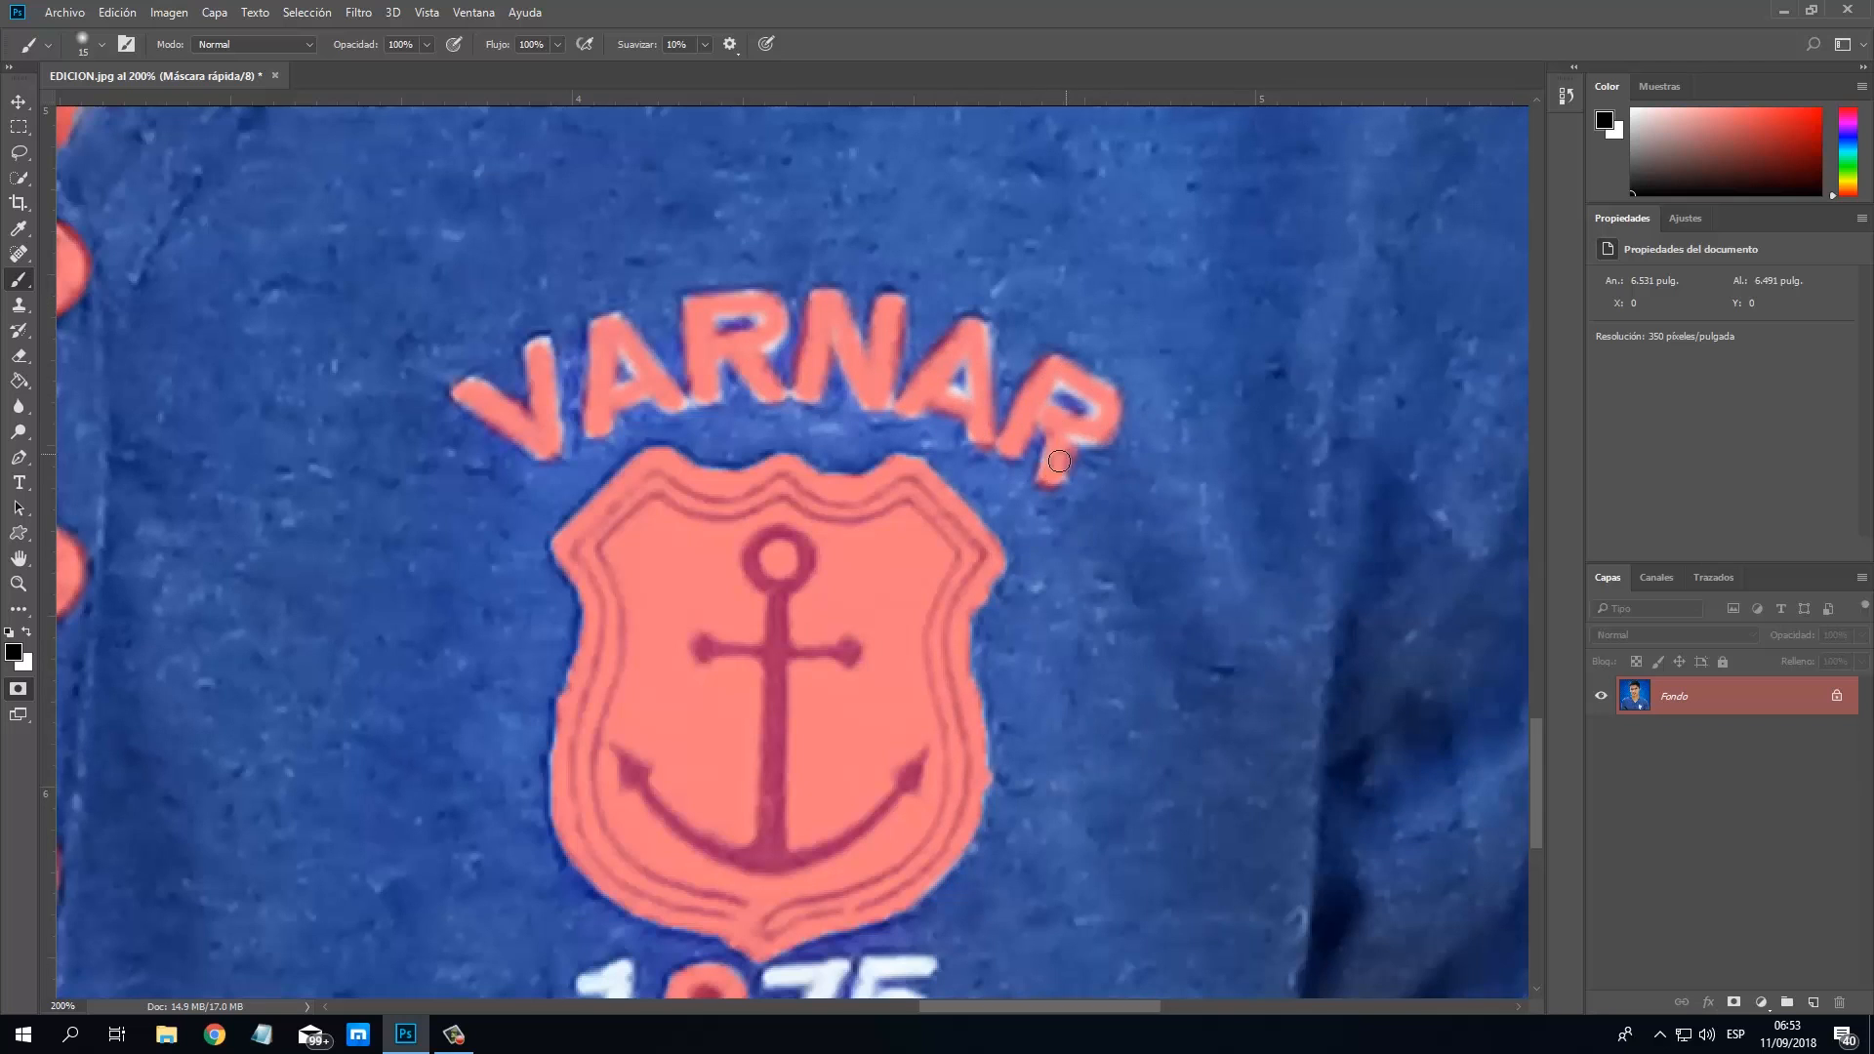
# Mask out the number 1975 below the emblem and switch the painting color to white.
pyautogui.scroll(-5, 1054, 473)
pyautogui.moveTo(580, 522)
pyautogui.mouseDown()
pyautogui.moveTo(624, 500)
pyautogui.moveTo(609, 549)
pyautogui.moveTo(833, 522)
pyautogui.moveTo(794, 582)
pyautogui.moveTo(823, 509)
pyautogui.moveTo(864, 506)
pyautogui.moveTo(859, 545)
pyautogui.moveTo(908, 561)
pyautogui.mouseUp()
pyautogui.press('x')
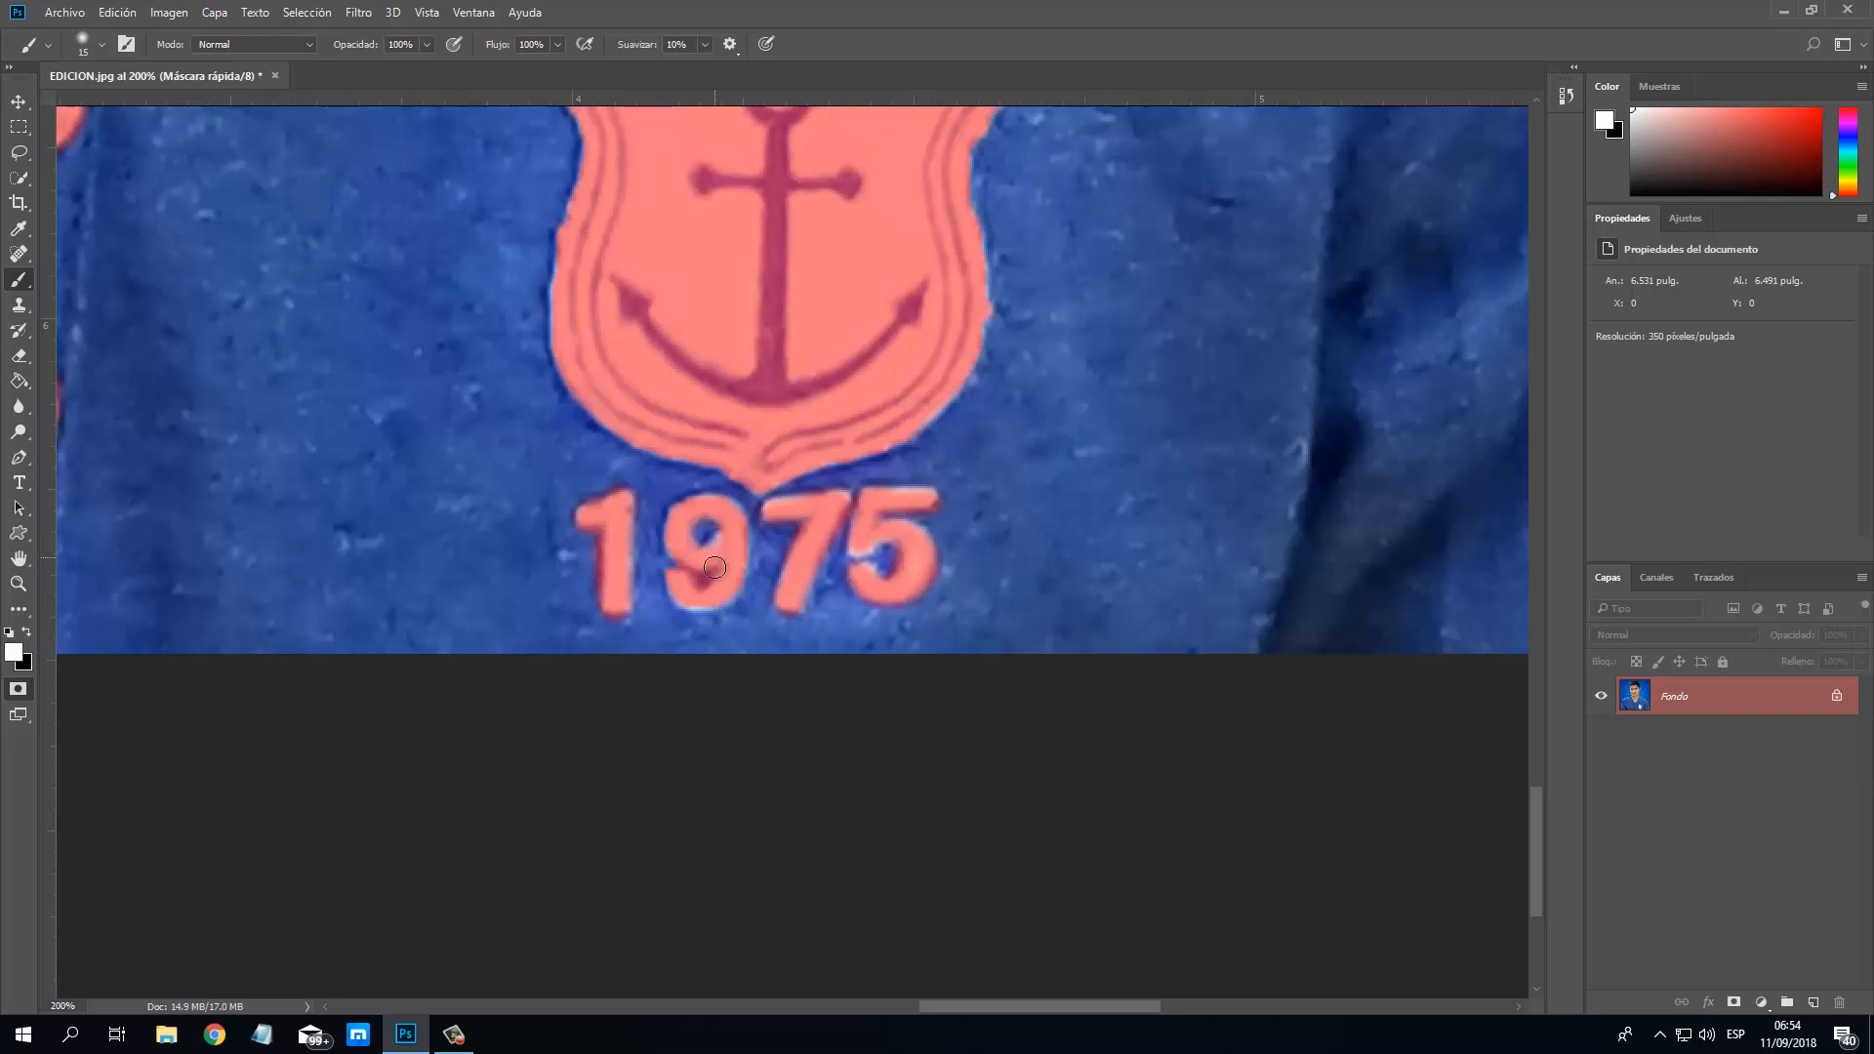
pyautogui.scroll(3, 747, 364)
pyautogui.moveTo(771, 337)
pyautogui.mouseDown()
pyautogui.moveTo(789, 380)
pyautogui.moveTo(744, 656)
pyautogui.moveTo(637, 578)
pyautogui.mouseUp()
pyautogui.hotkey('ctrl', 'z')
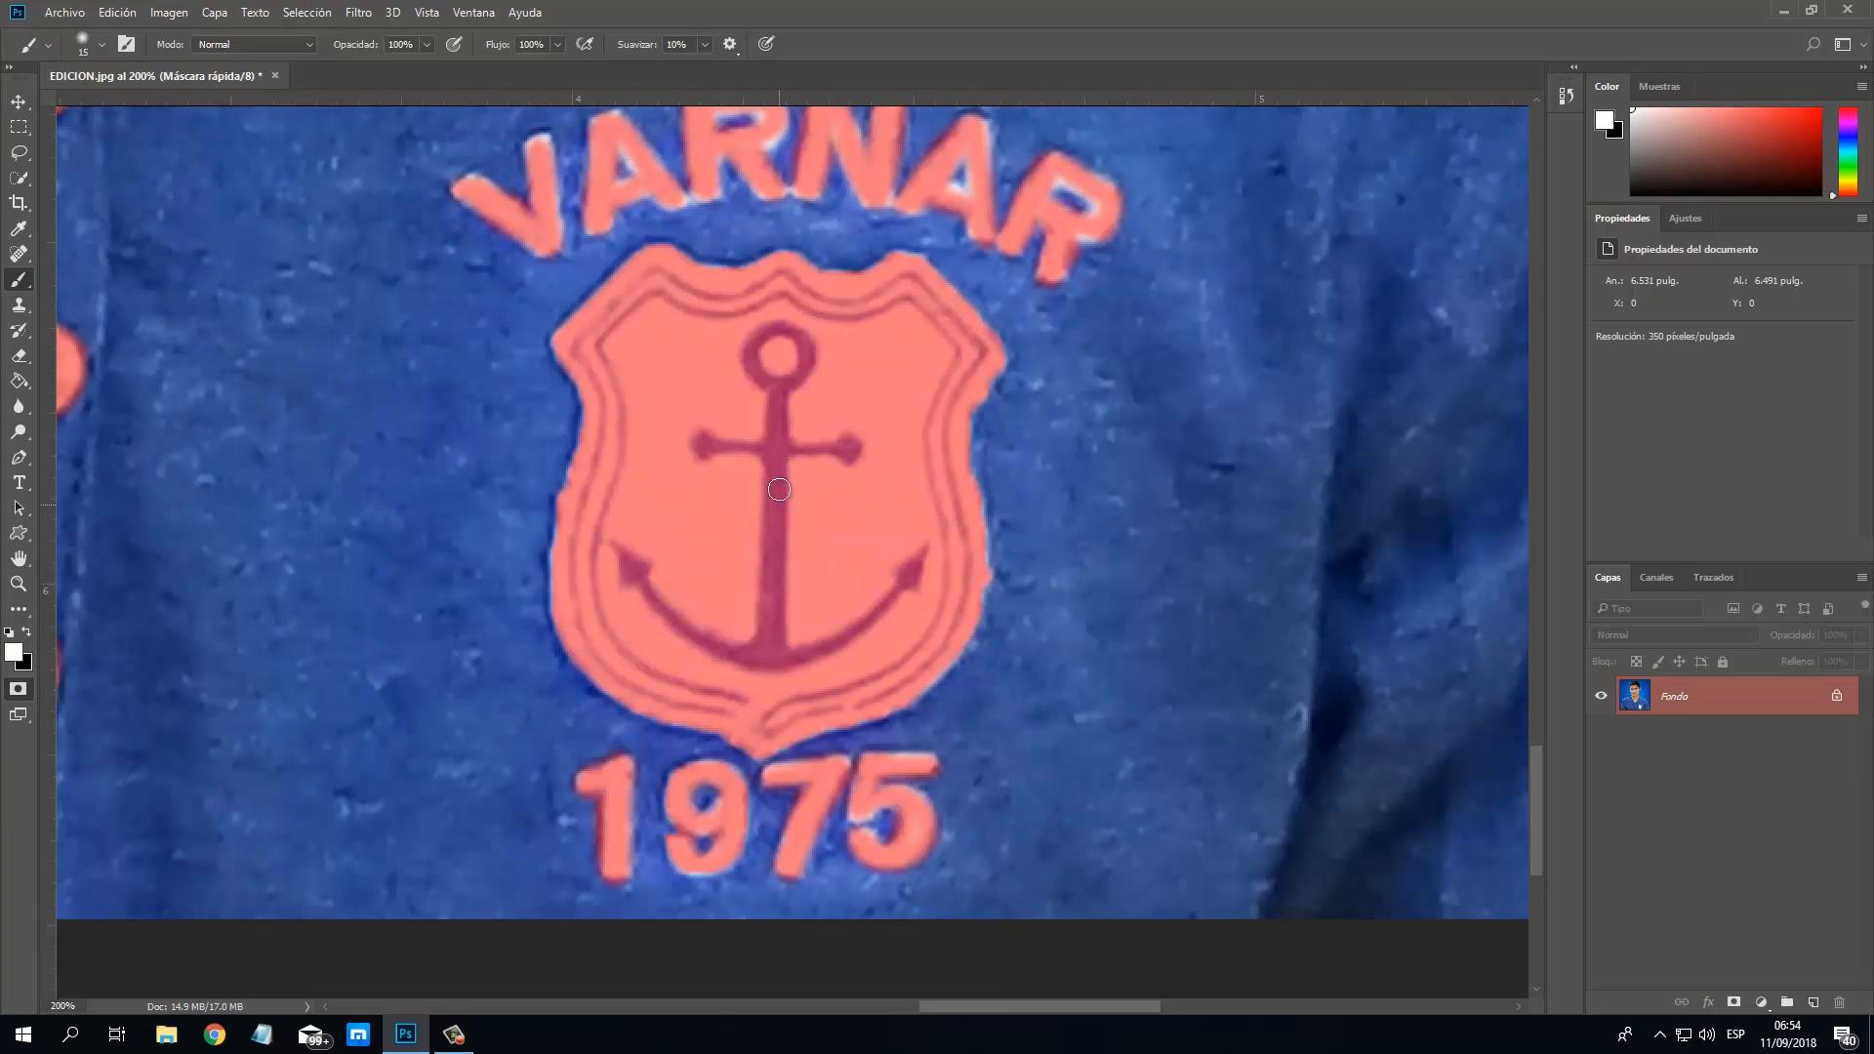
# Set the brush size to 10 px and paint the emblem's anchor back into the selection with white.
pyautogui.scroll(1, 778, 478)
pyautogui.rightClick(777, 401)
pyautogui.write('10')
pyautogui.press('Return')
pyautogui.moveTo(776, 392)
pyautogui.mouseDown()
pyautogui.moveTo(779, 671)
pyautogui.moveTo(922, 576)
pyautogui.mouseUp()
pyautogui.scroll(-1, 732, 585)
pyautogui.moveTo(732, 585); pyautogui.dragTo(631, 501)
pyautogui.moveTo(767, 387)
pyautogui.mouseDown()
pyautogui.moveTo(695, 387)
pyautogui.moveTo(841, 388)
pyautogui.mouseUp()
# Switch the painting color to black and touch up the mask around the anchor's arm.
pyautogui.scroll(1, 810, 390)
pyautogui.press('x')
pyautogui.scroll(-2, 830, 458)
pyautogui.moveTo(857, 483); pyautogui.dragTo(902, 439)
pyautogui.scroll(4, 917, 427)
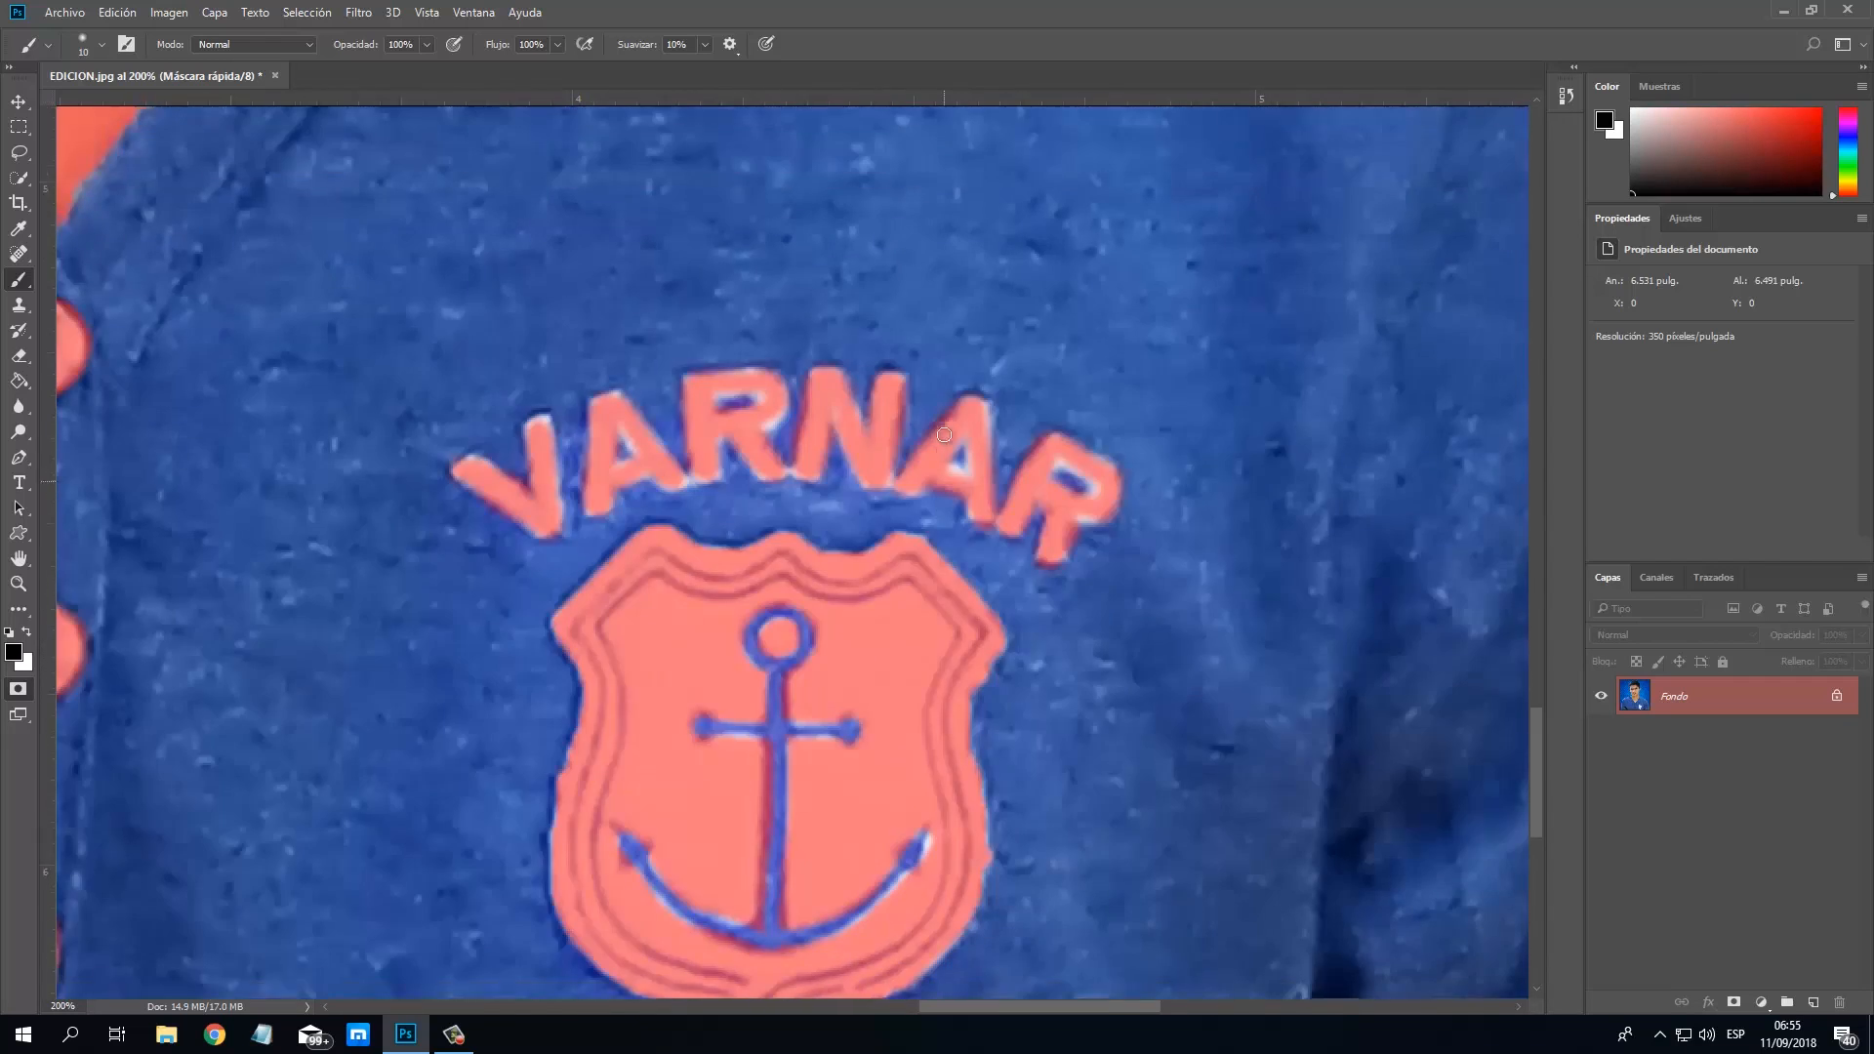
# Leave Quick Mask mode to turn the refined mask into a selection of the shirt.
pyautogui.hotkey('ctrl', '-')
pyautogui.hotkey('ctrl', '-')
pyautogui.hotkey('ctrl', '-')
pyautogui.hotkey('ctrl', '-')
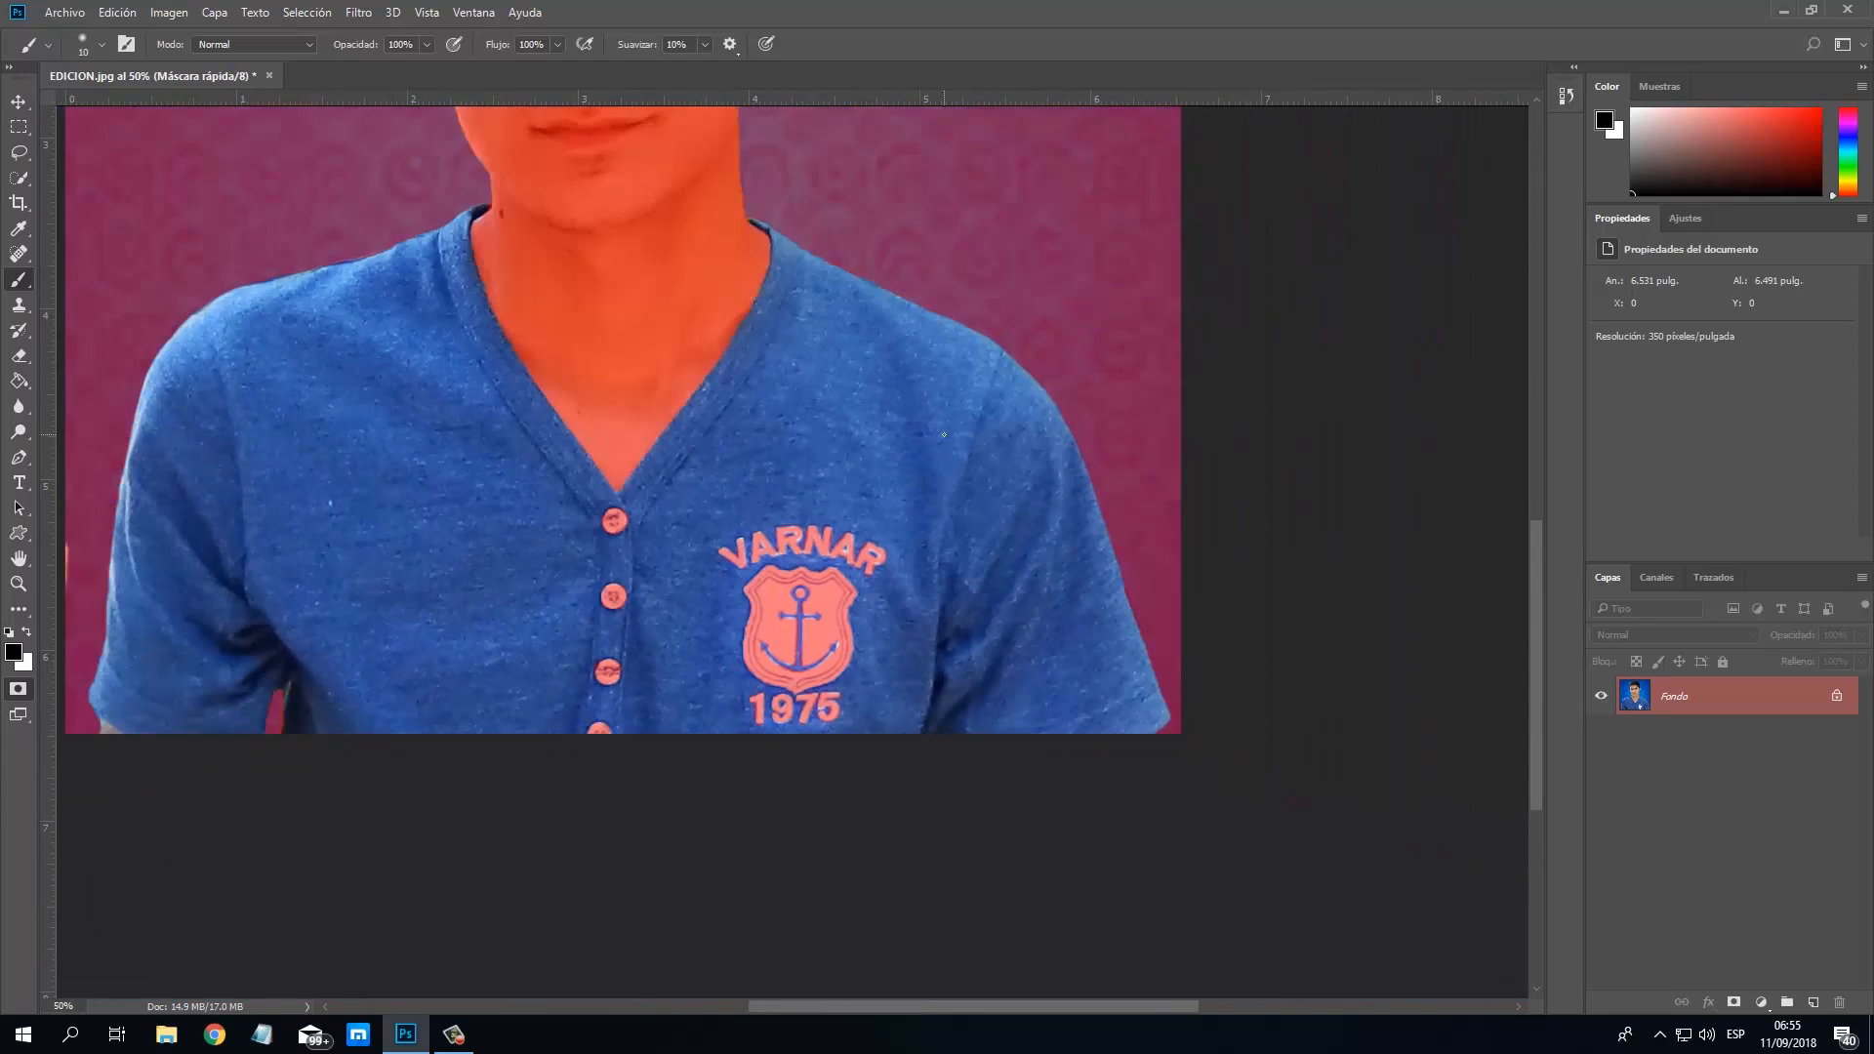
pyautogui.scroll(2, 942, 435)
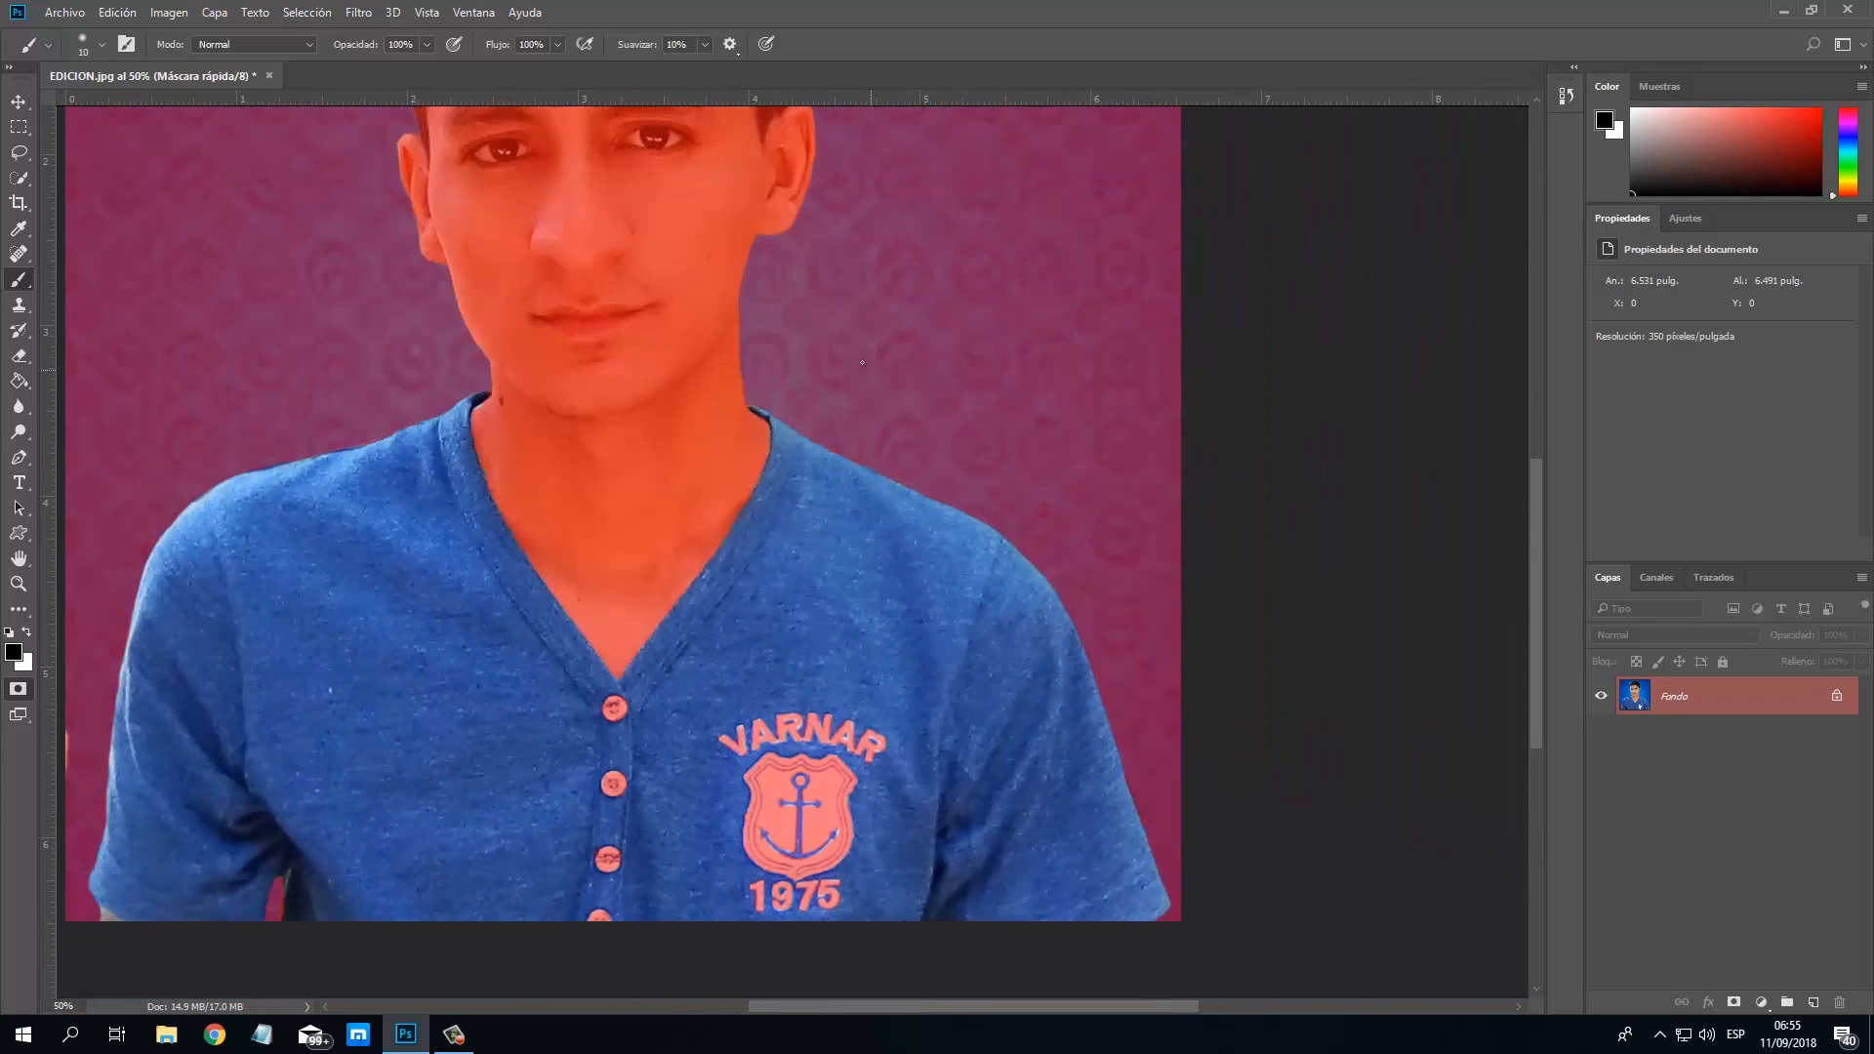
pyautogui.click(16, 693)
pyautogui.scroll(1, 724, 619)
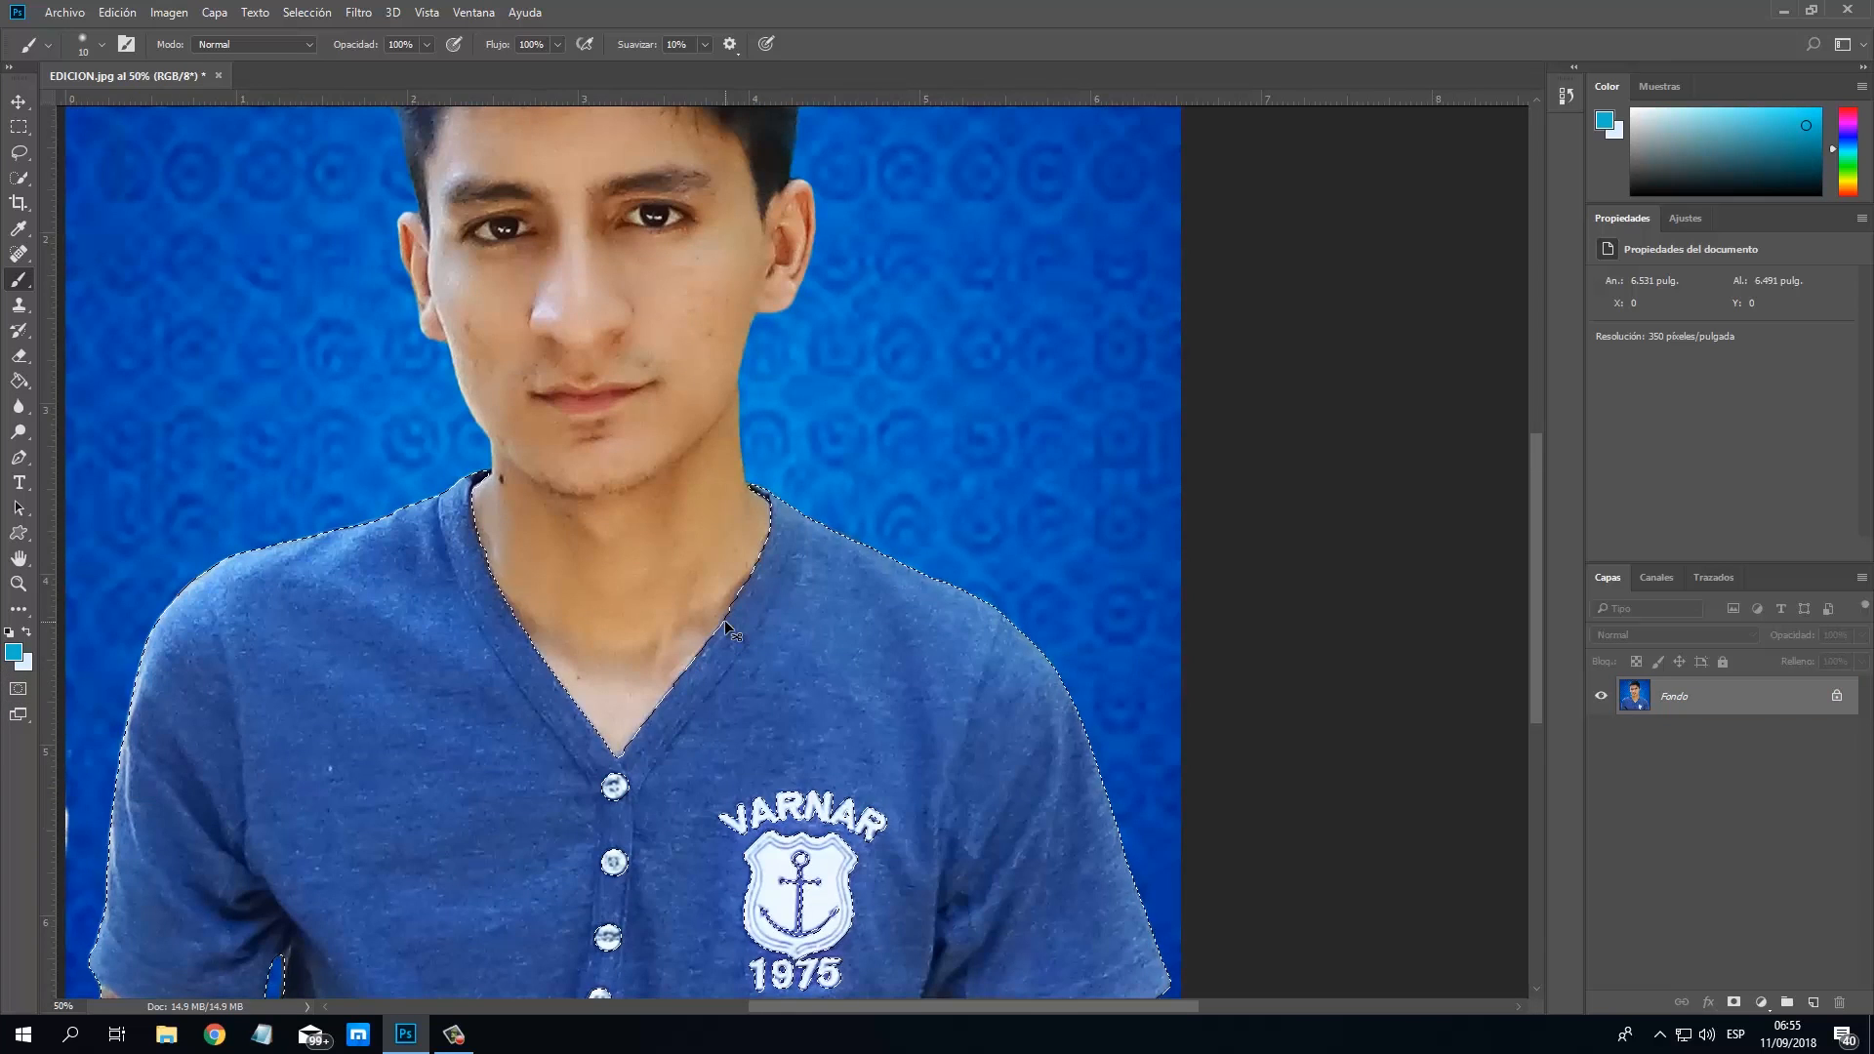
# Copy the selected shirt to a new layer and check the cutout by briefly hiding the Fondo layer.
pyautogui.hotkey('ctrl', '-')
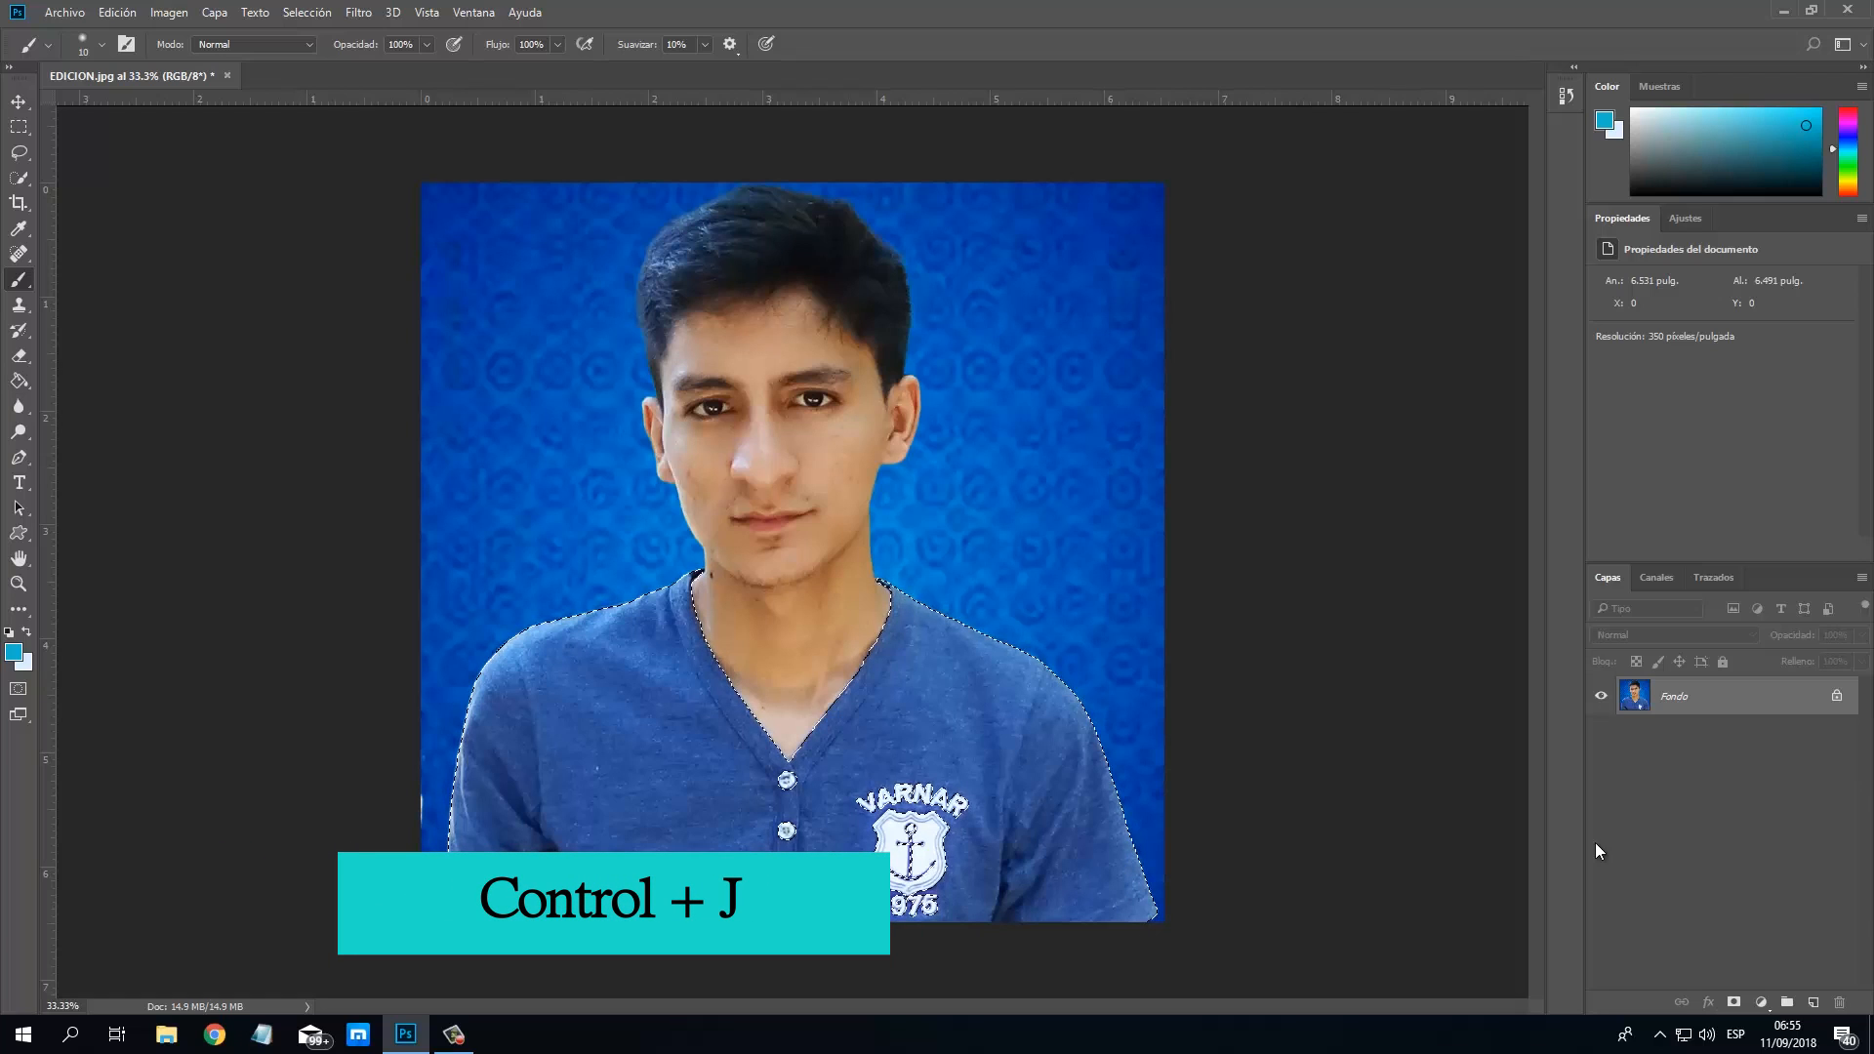
pyautogui.hotkey('ctrl', 'j')
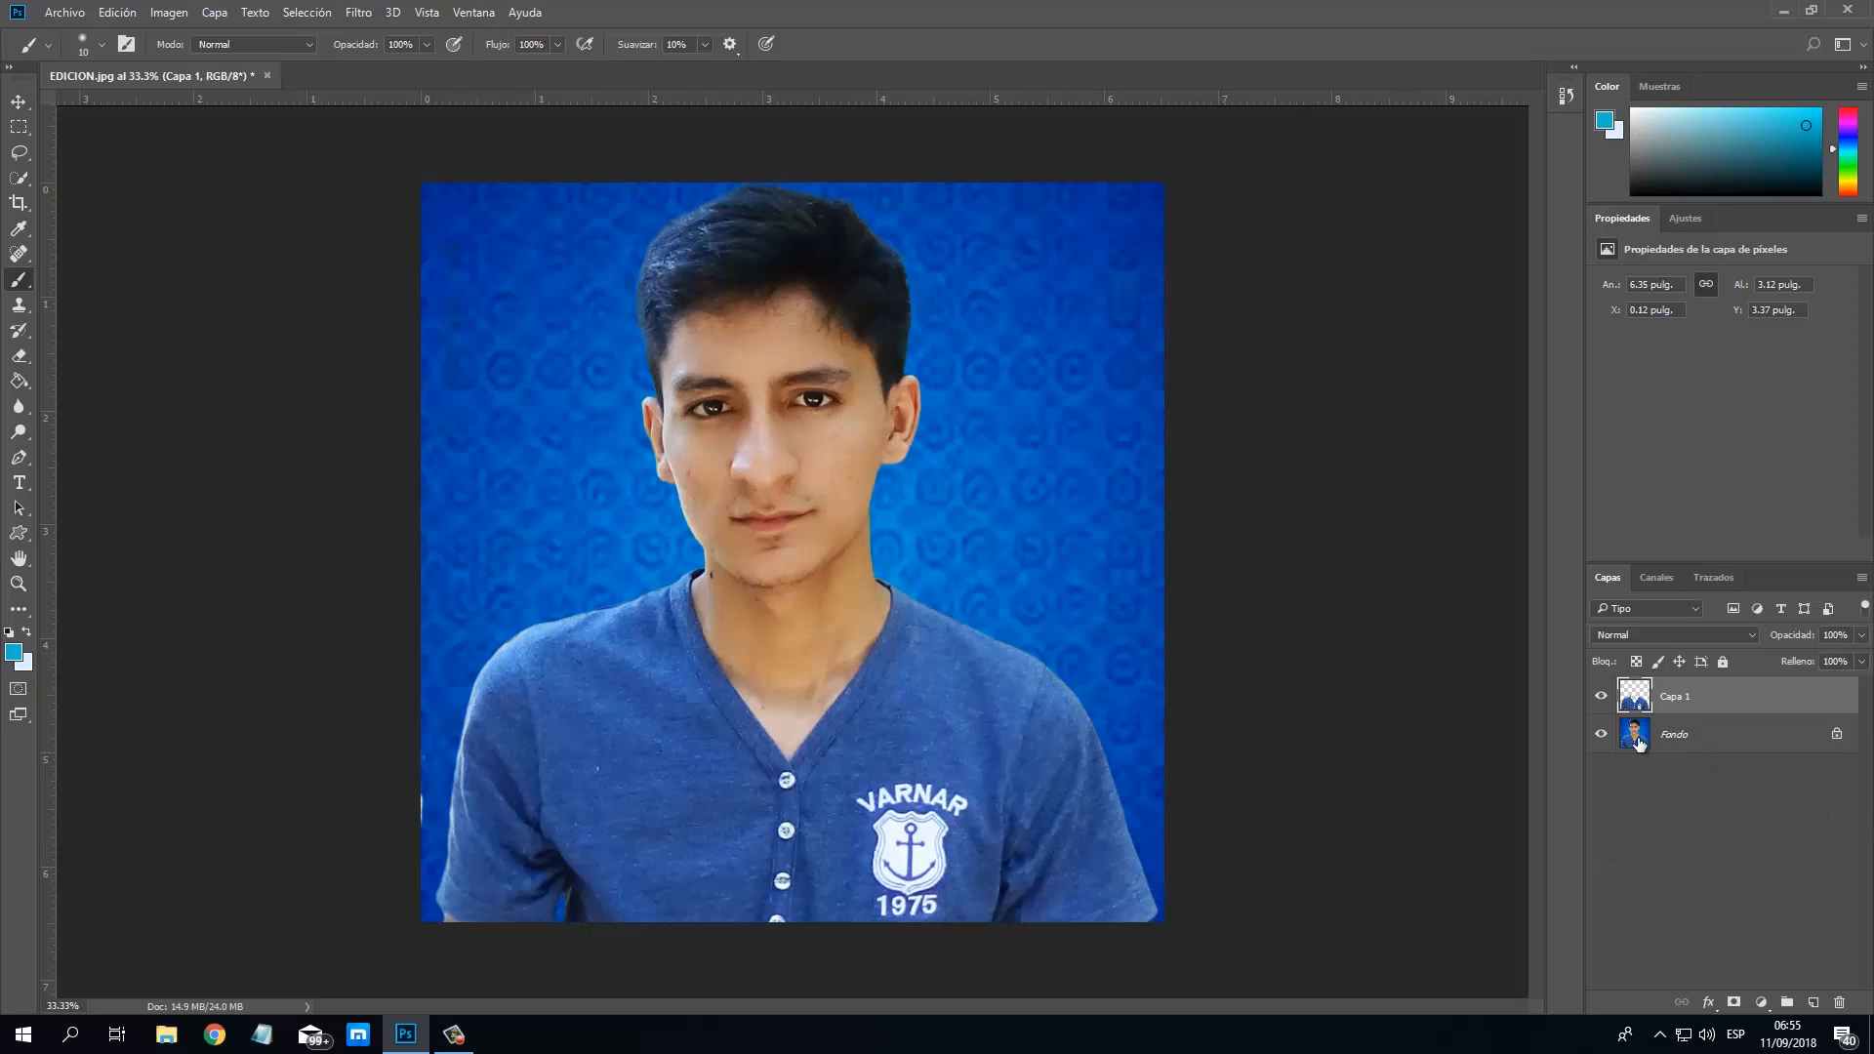
pyautogui.click(1600, 741)
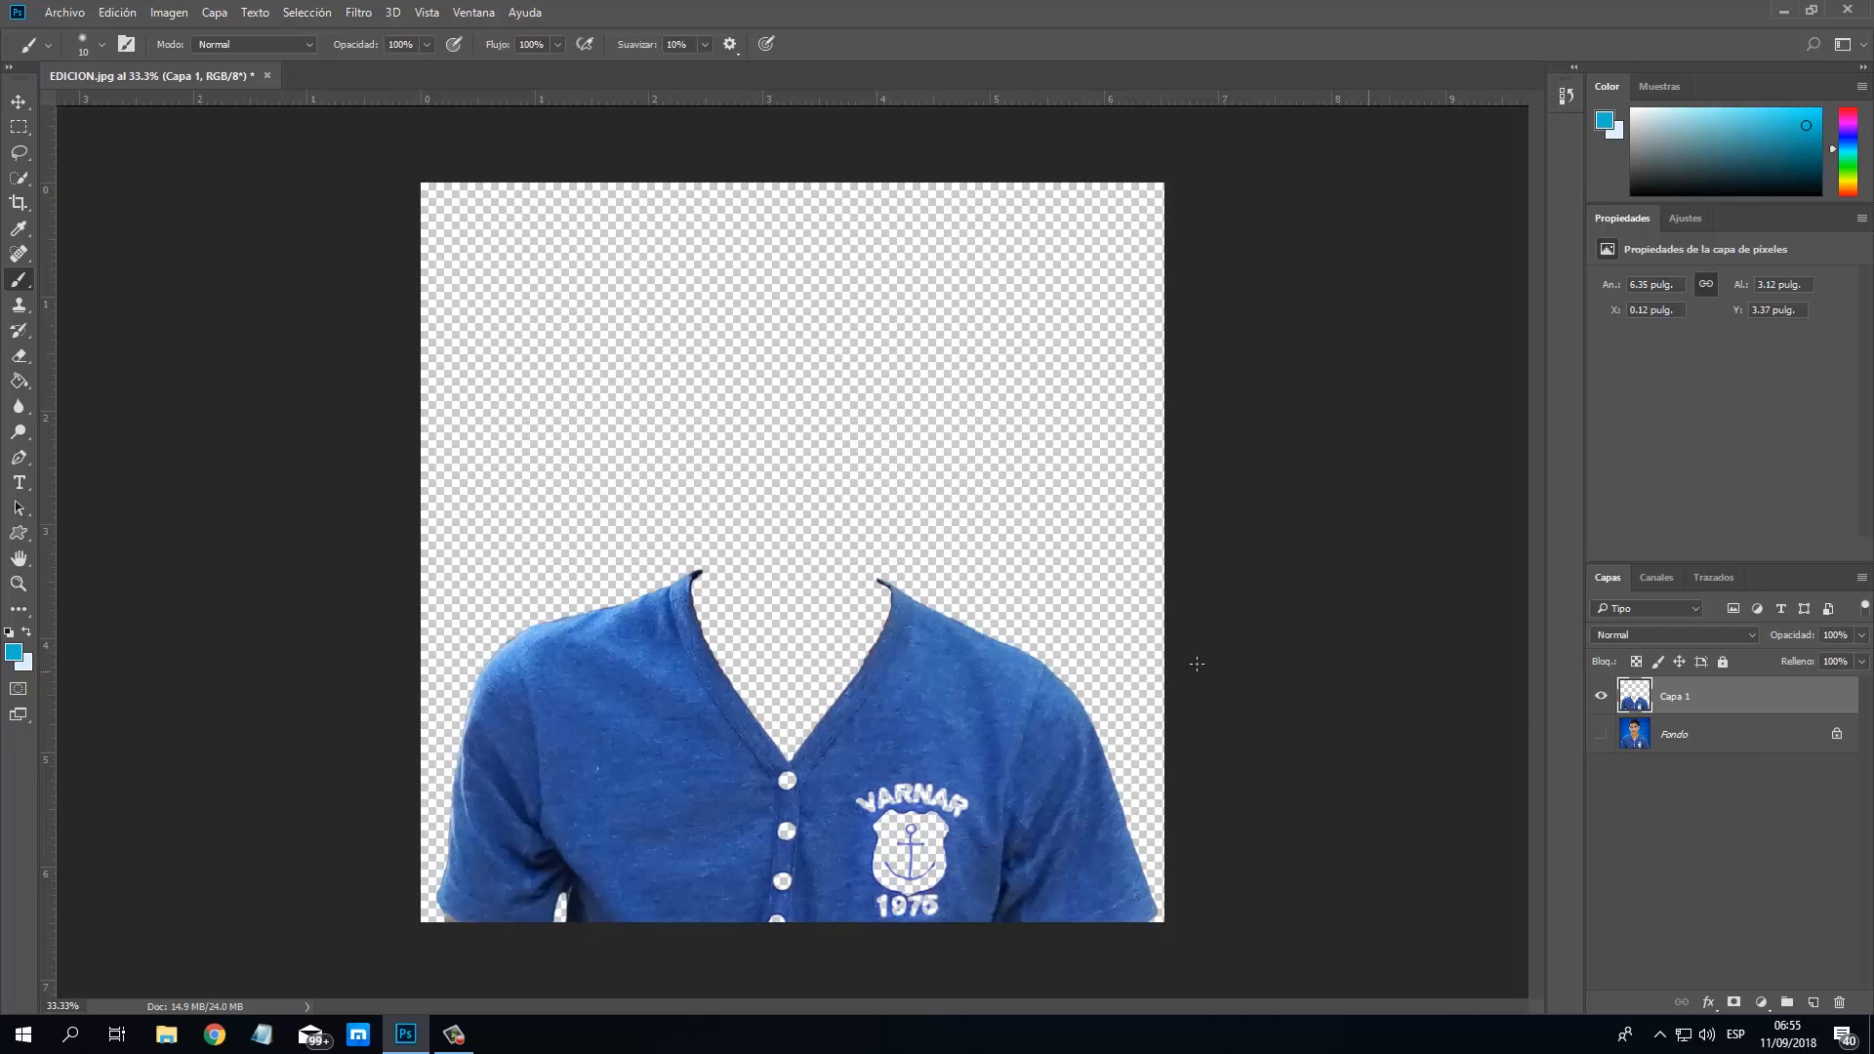
pyautogui.click(1600, 734)
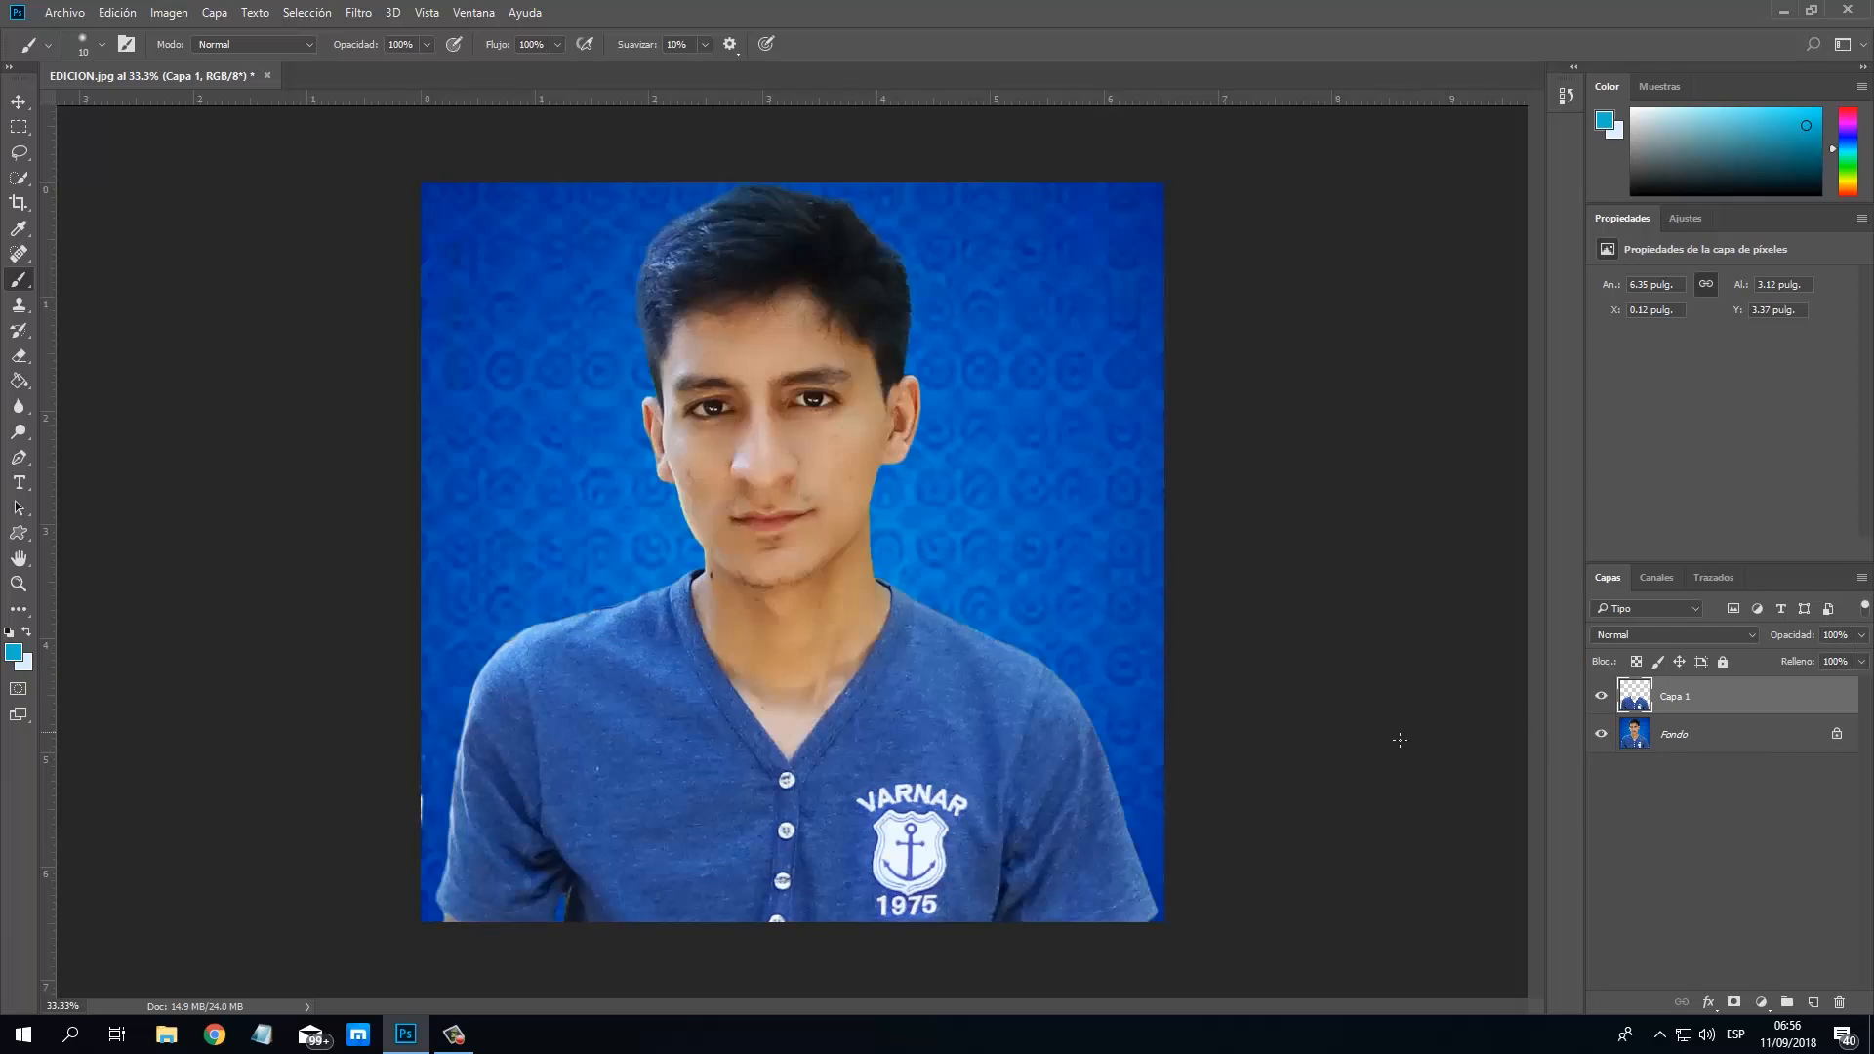
# Duplicate the shirt layer and name the copy "color uniforme".
pyautogui.hotkey('ctrl', 'j')
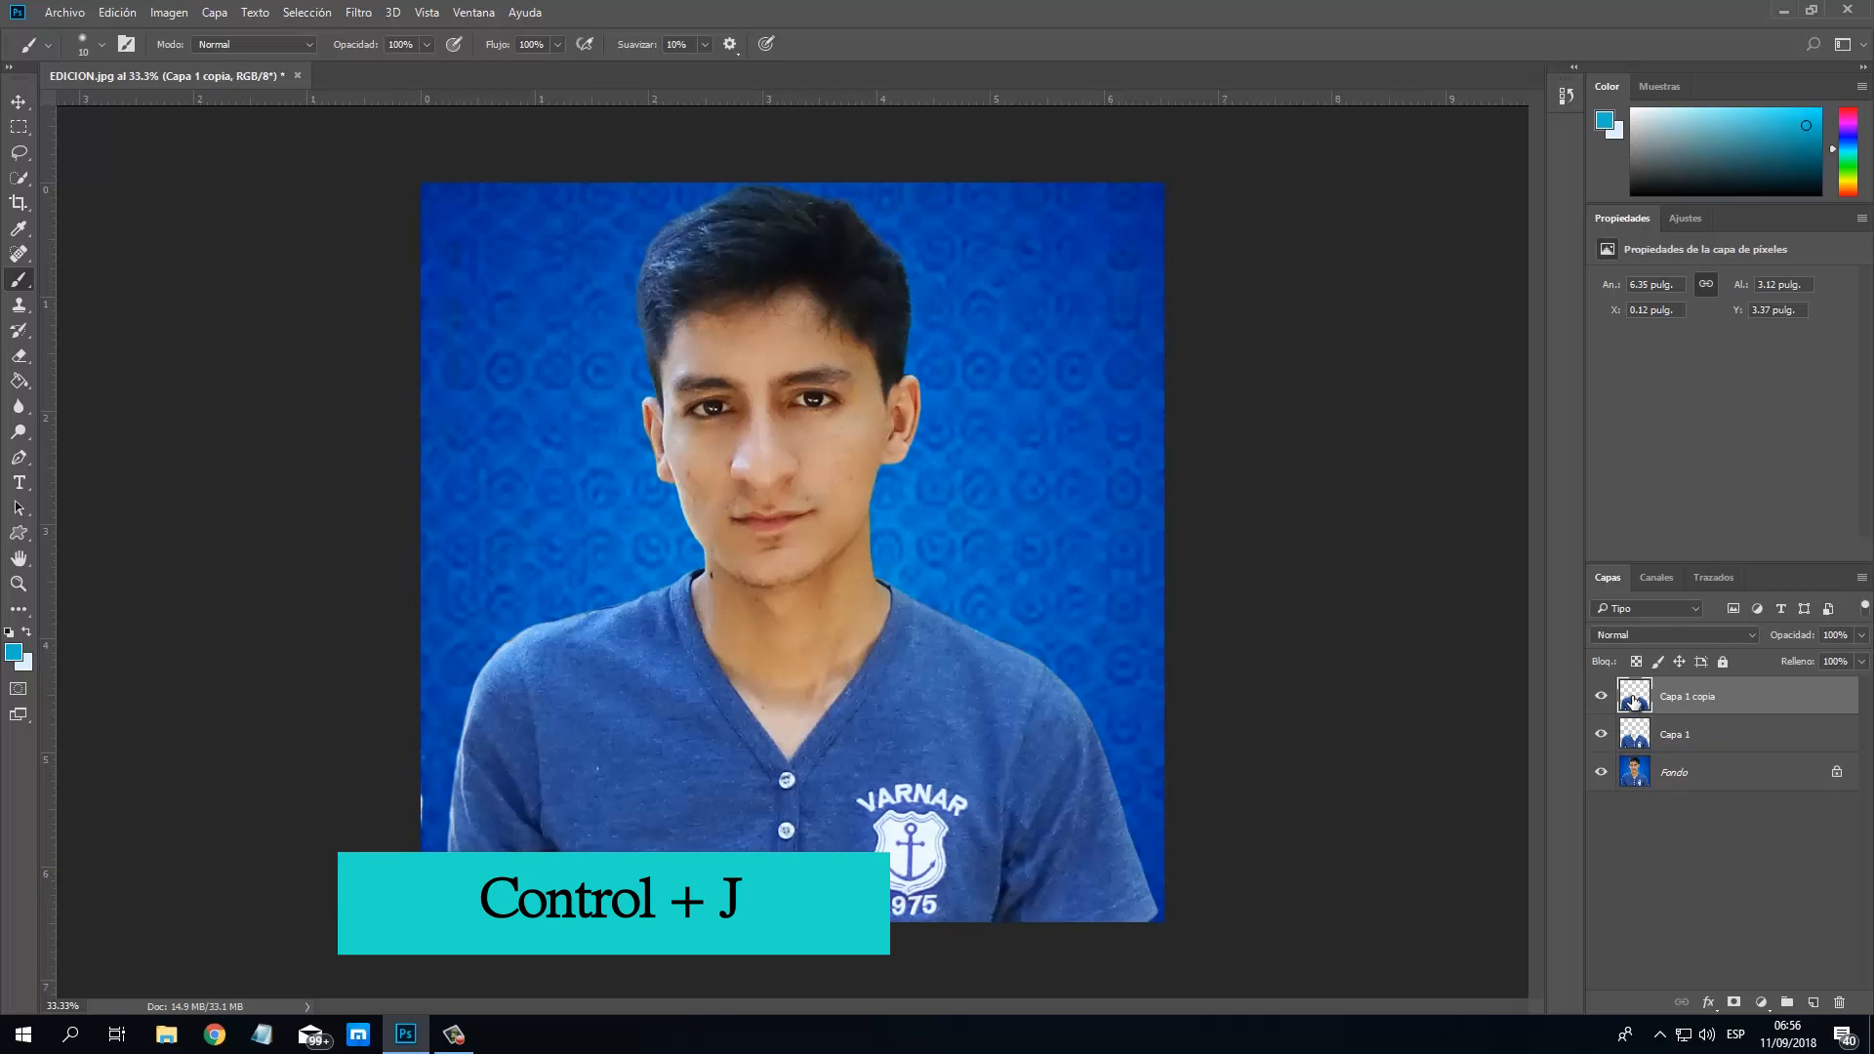
pyautogui.doubleClick(1681, 699)
pyautogui.write('color uniforme')
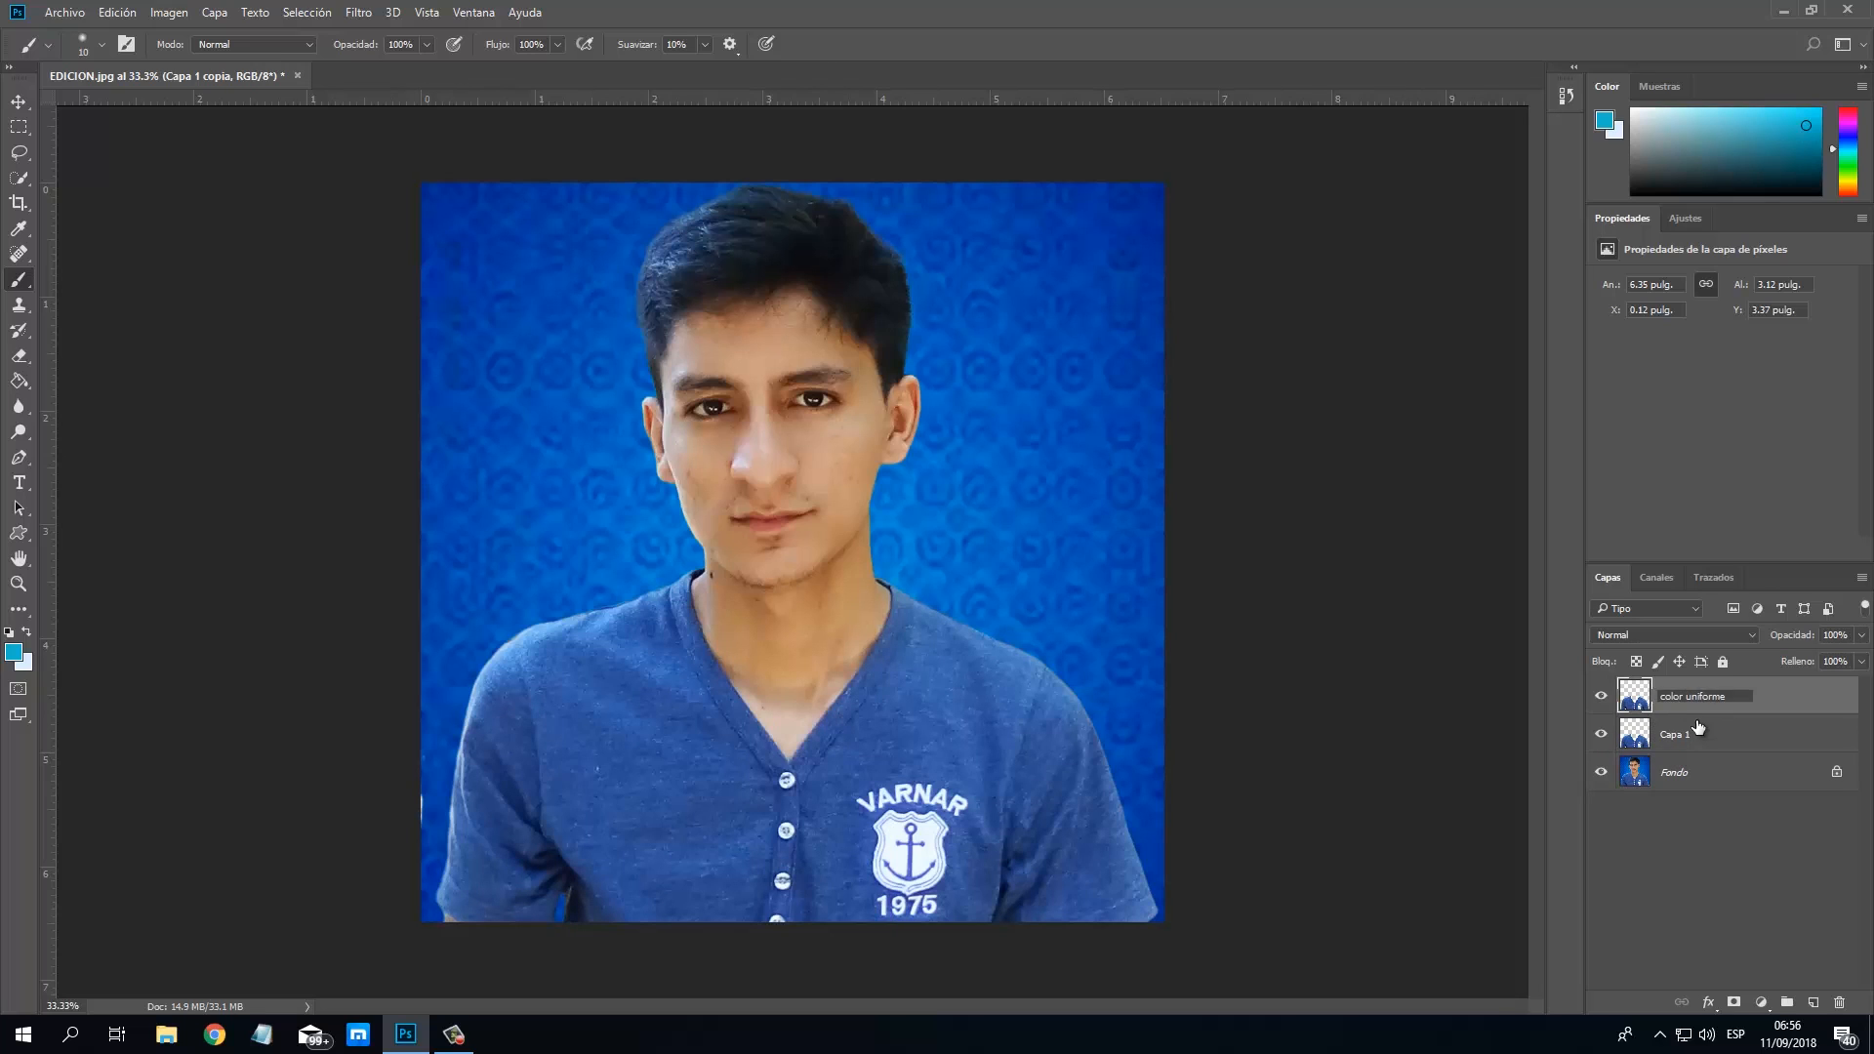
pyautogui.click(1691, 747)
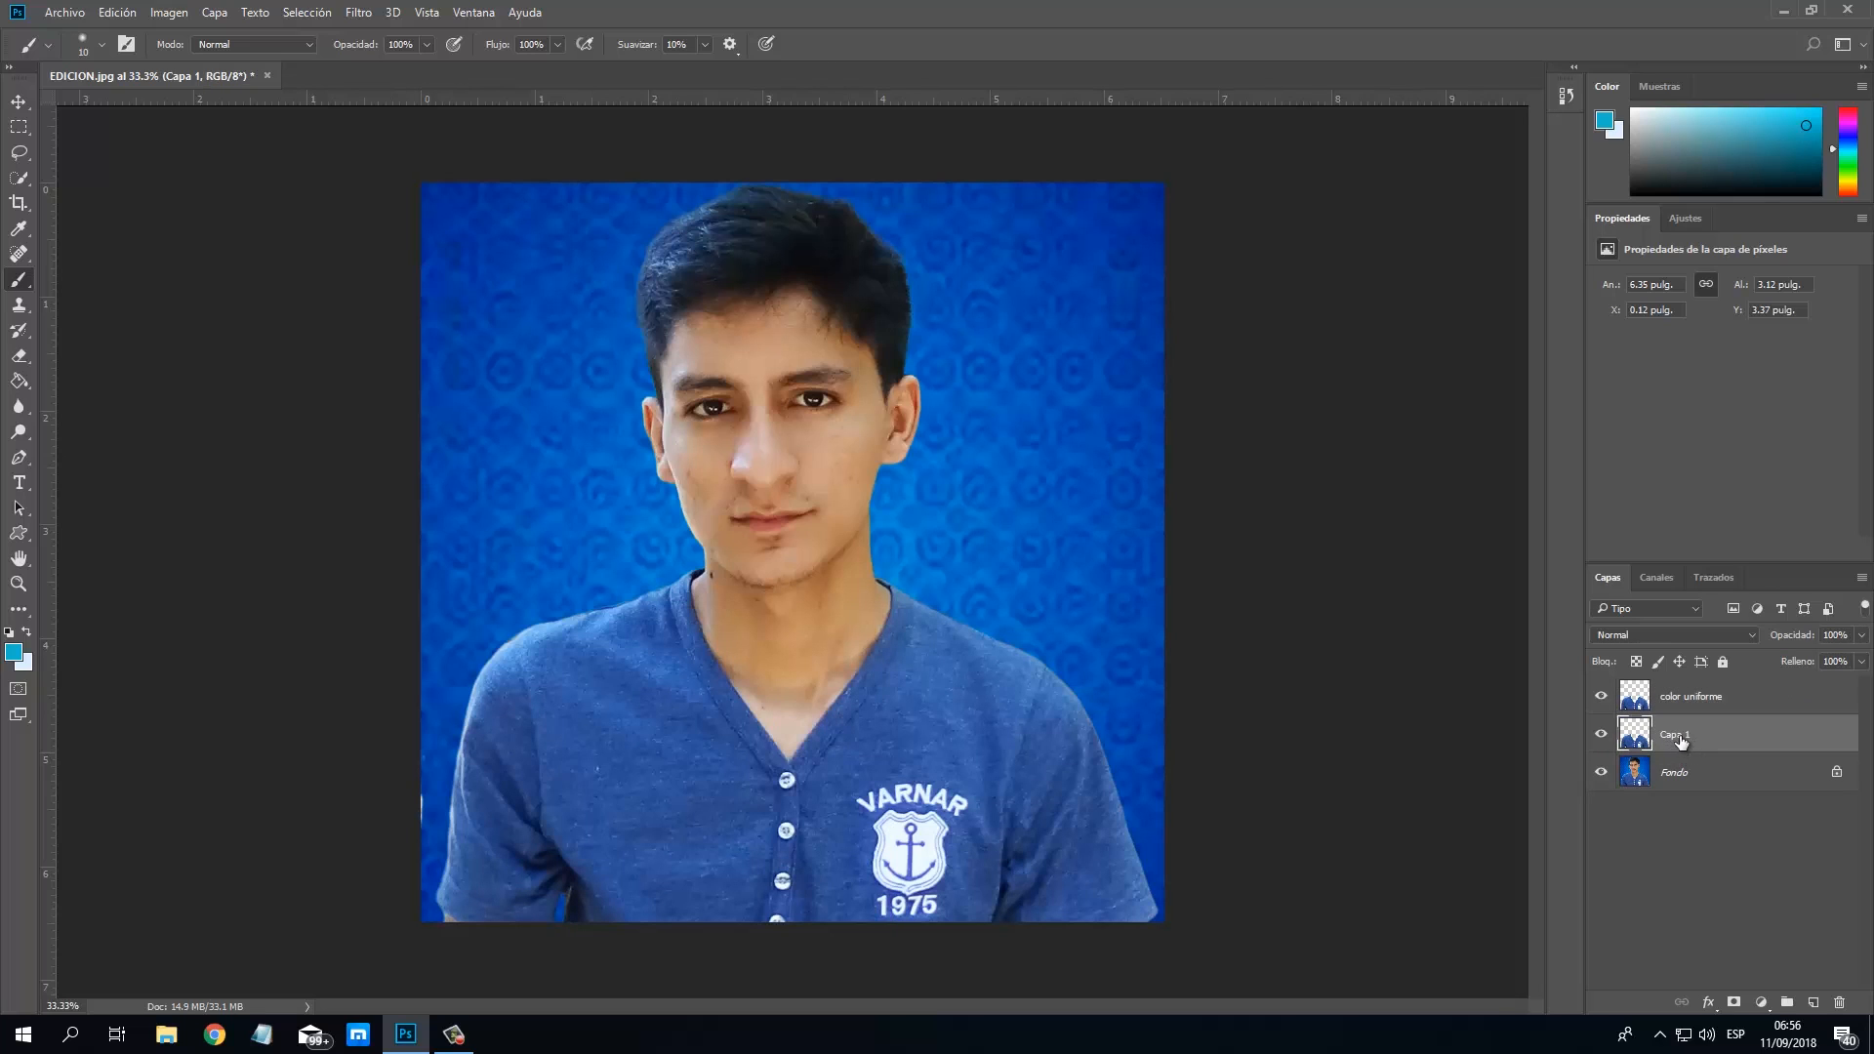
# Rename the Capa 1 layer "herramienta saturacion".
pyautogui.doubleClick(1677, 735)
pyautogui.write('herramienta saturacion')
pyautogui.click(1684, 761)
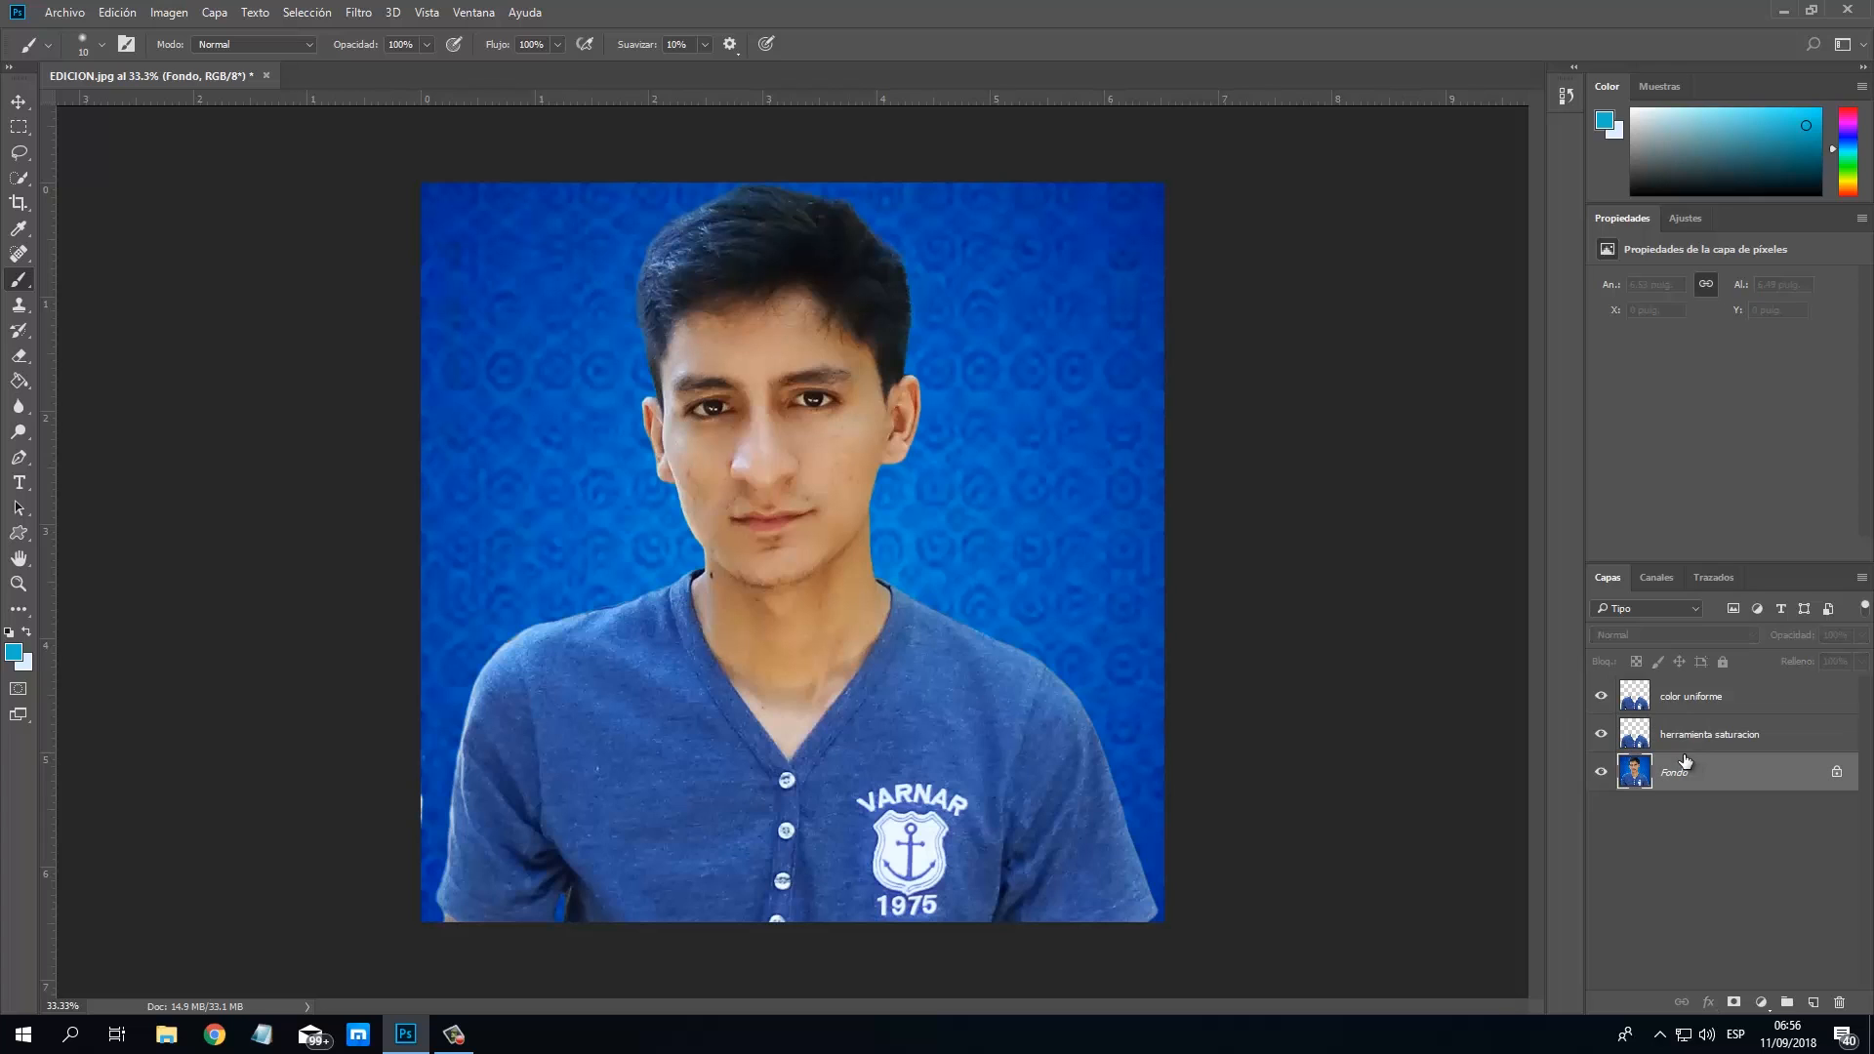
# Hide the "color uniforme" layer and make "herramienta saturacion" the active layer.
pyautogui.click(1665, 703)
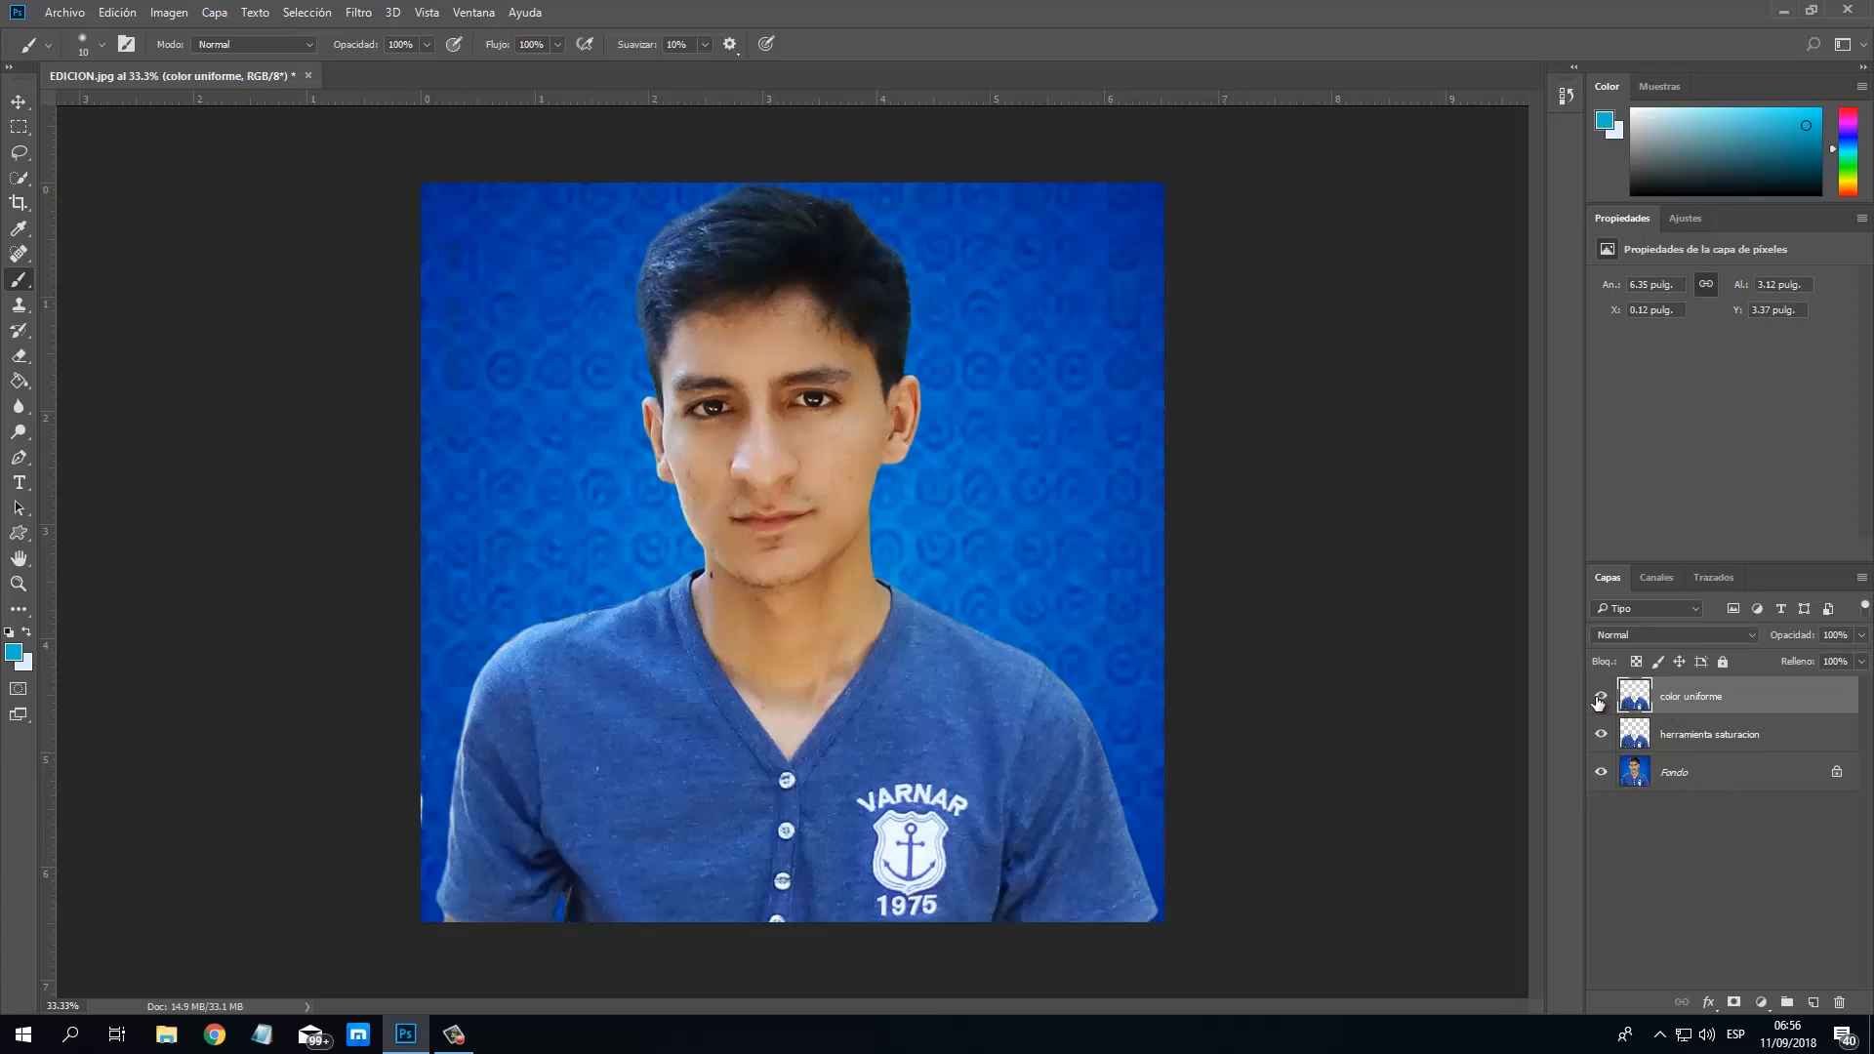
pyautogui.click(1599, 696)
pyautogui.click(1667, 739)
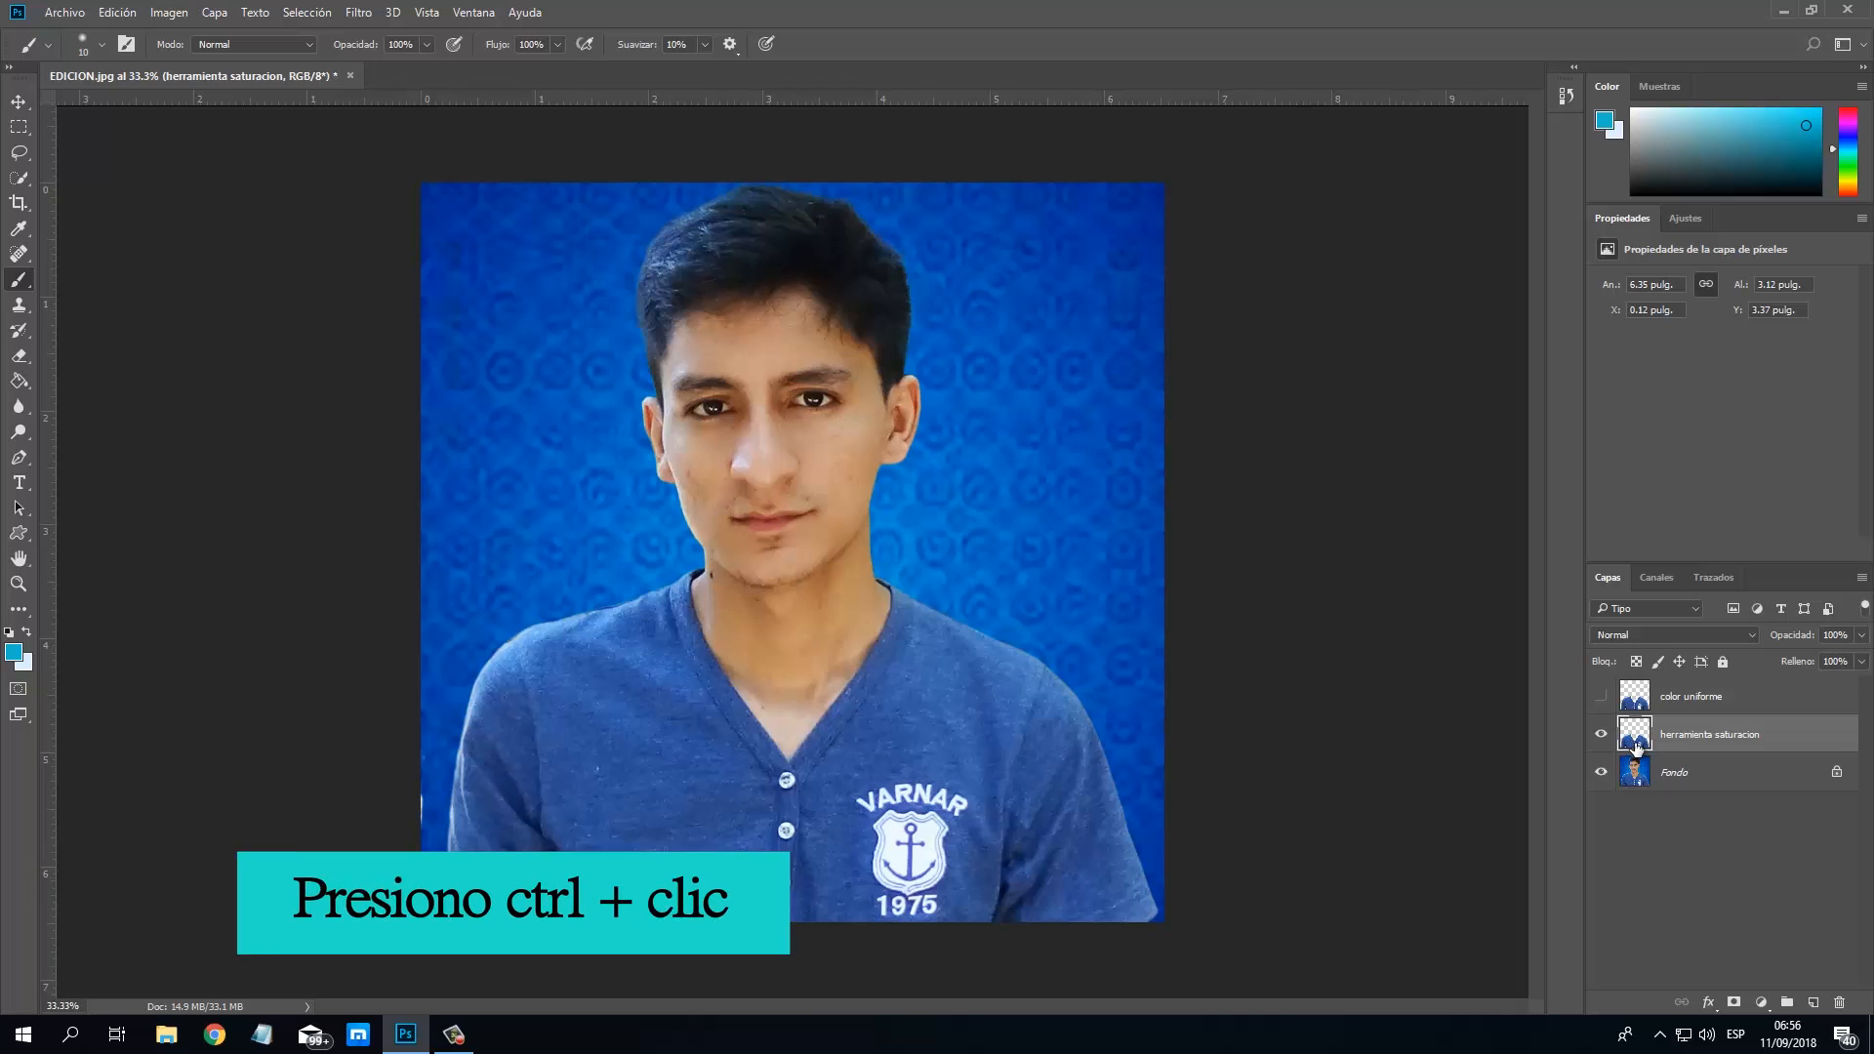
# Load the shirt outline from the "herramienta saturacion" layer as a selection and add a masked Tono/saturación adjustment layer above Fondo, with "herramienta saturacion" hidden.
pyautogui.keyDown('ctrl'); pyautogui.click(1646, 743); pyautogui.keyUp('ctrl')
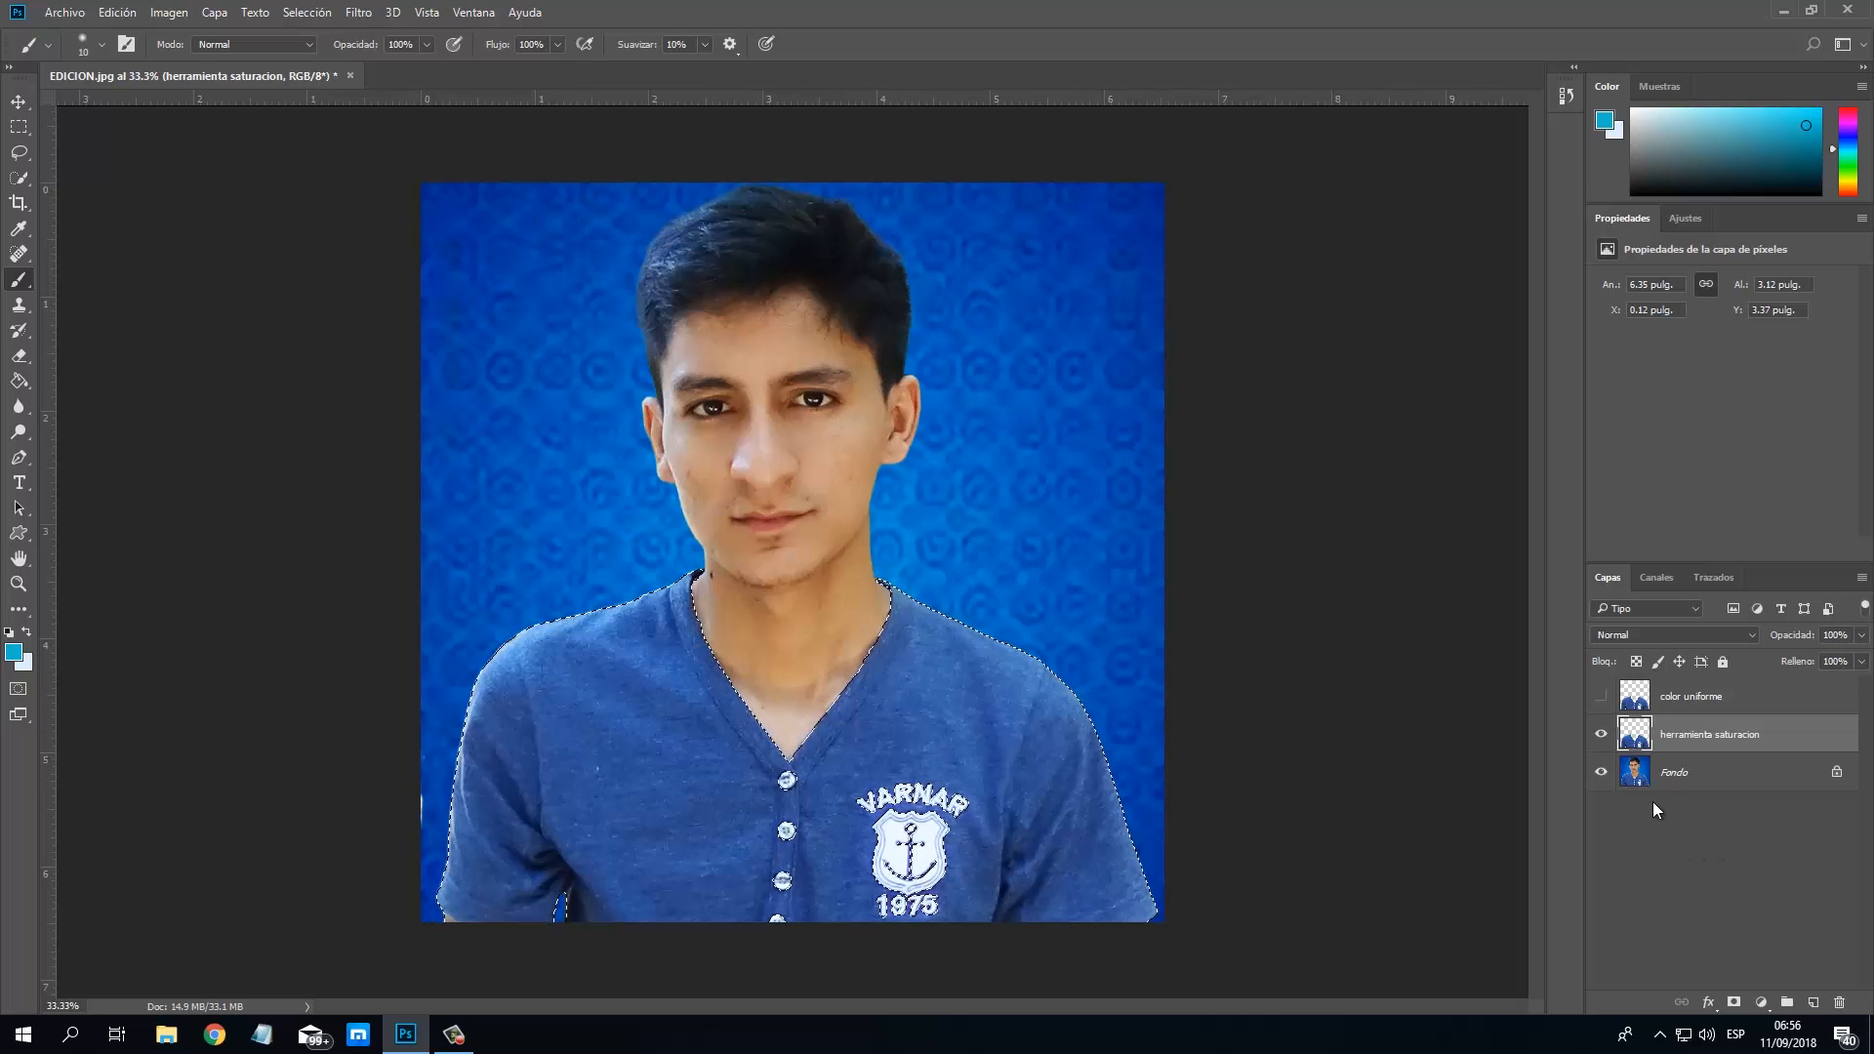
pyautogui.click(1646, 781)
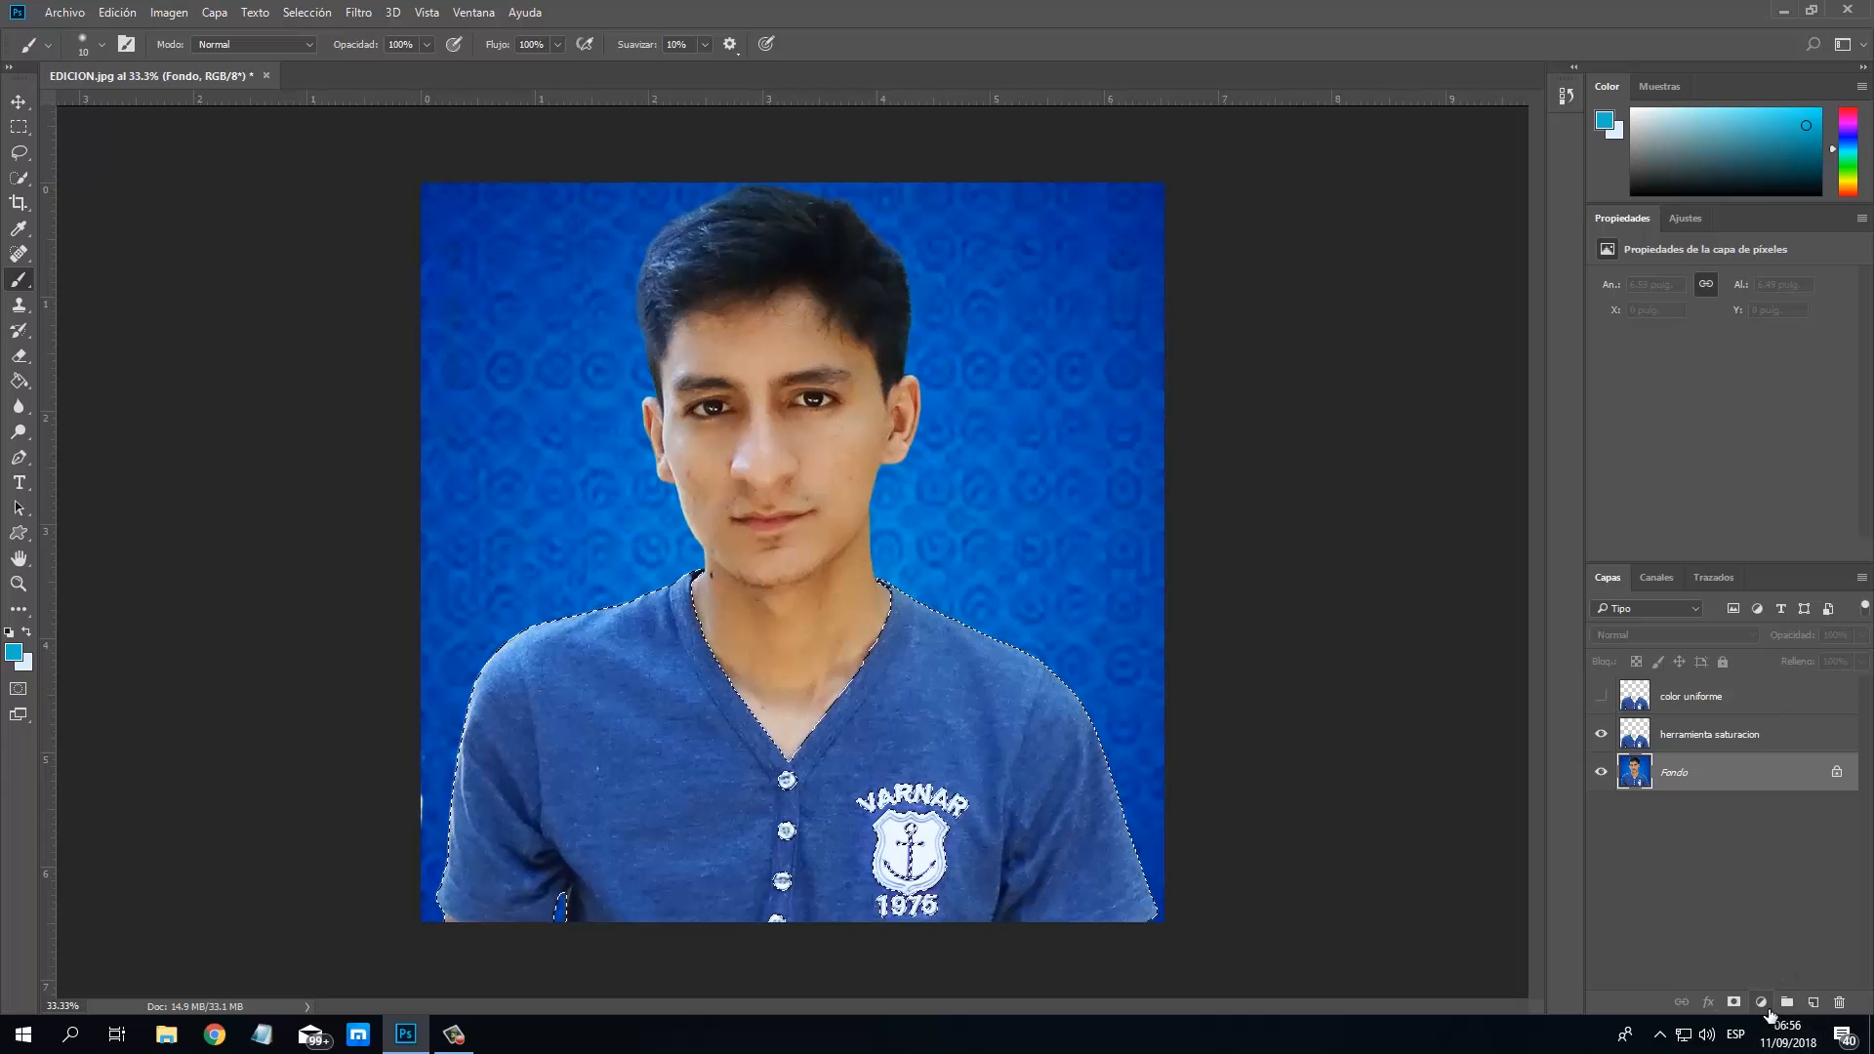
pyautogui.click(1764, 1005)
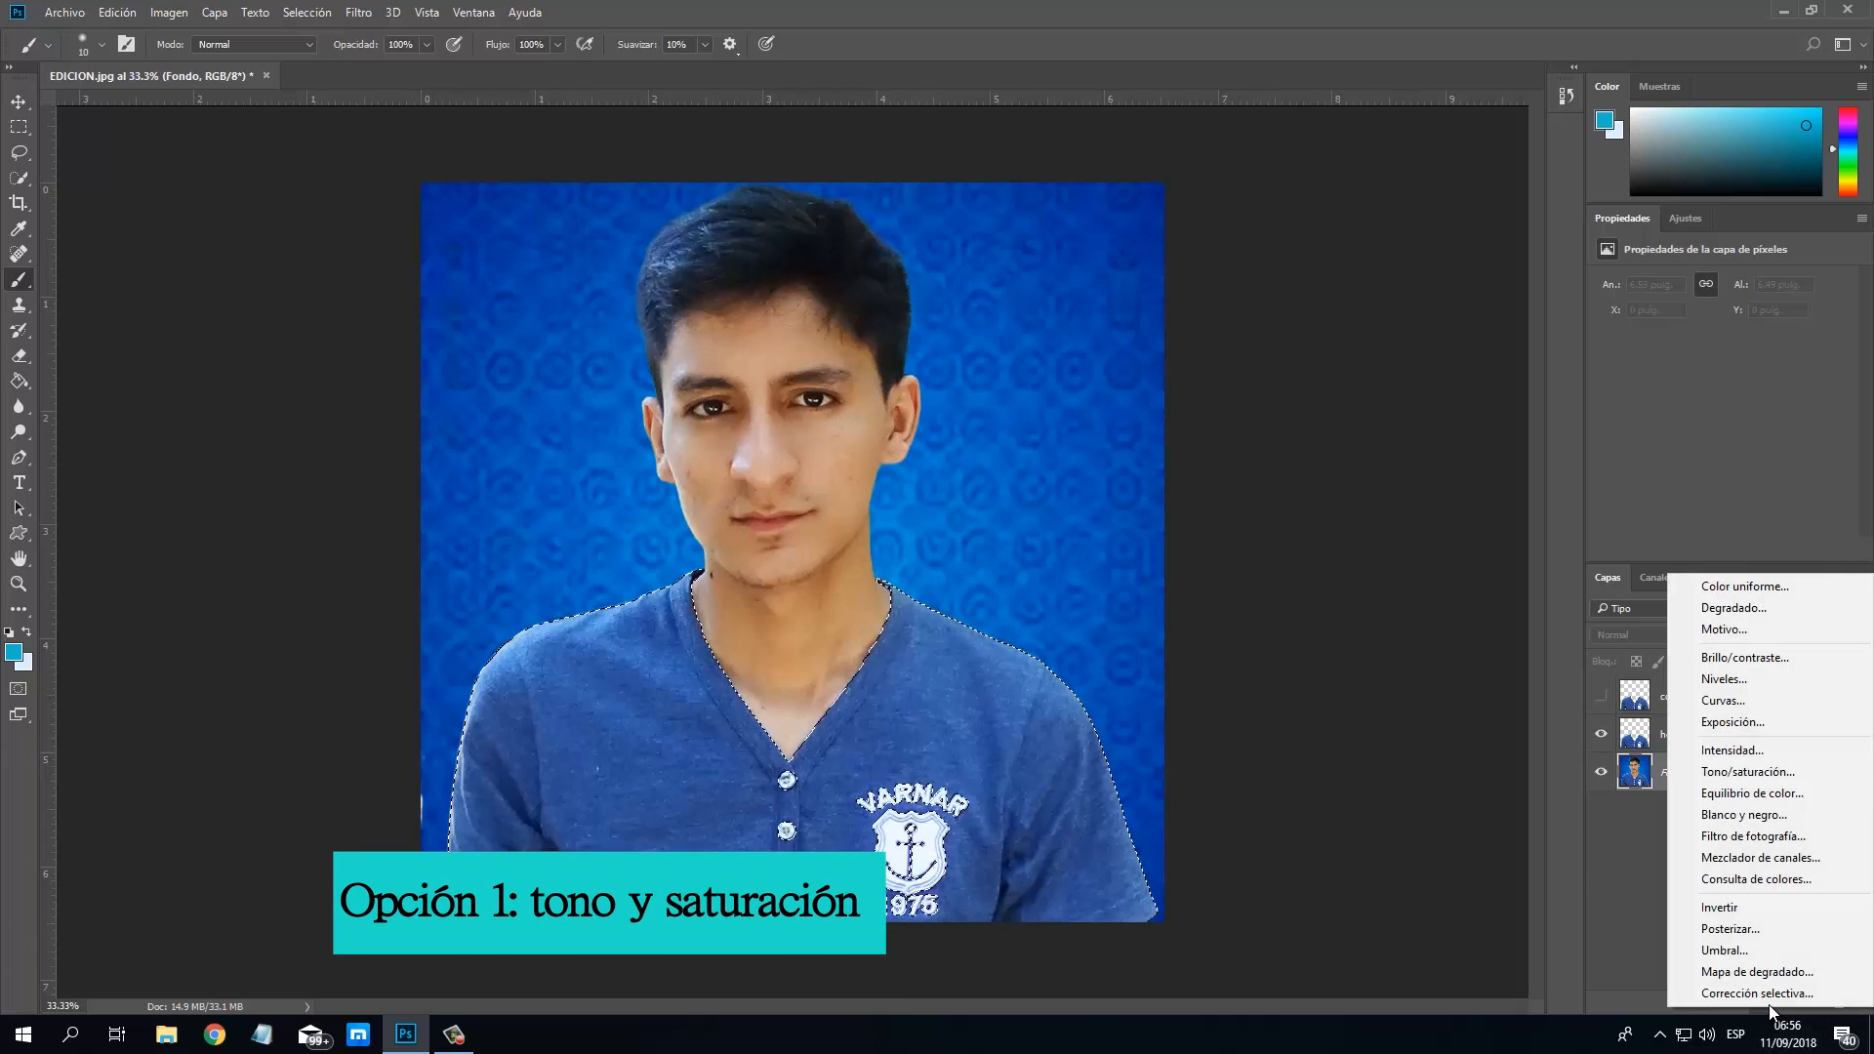
pyautogui.click(1782, 773)
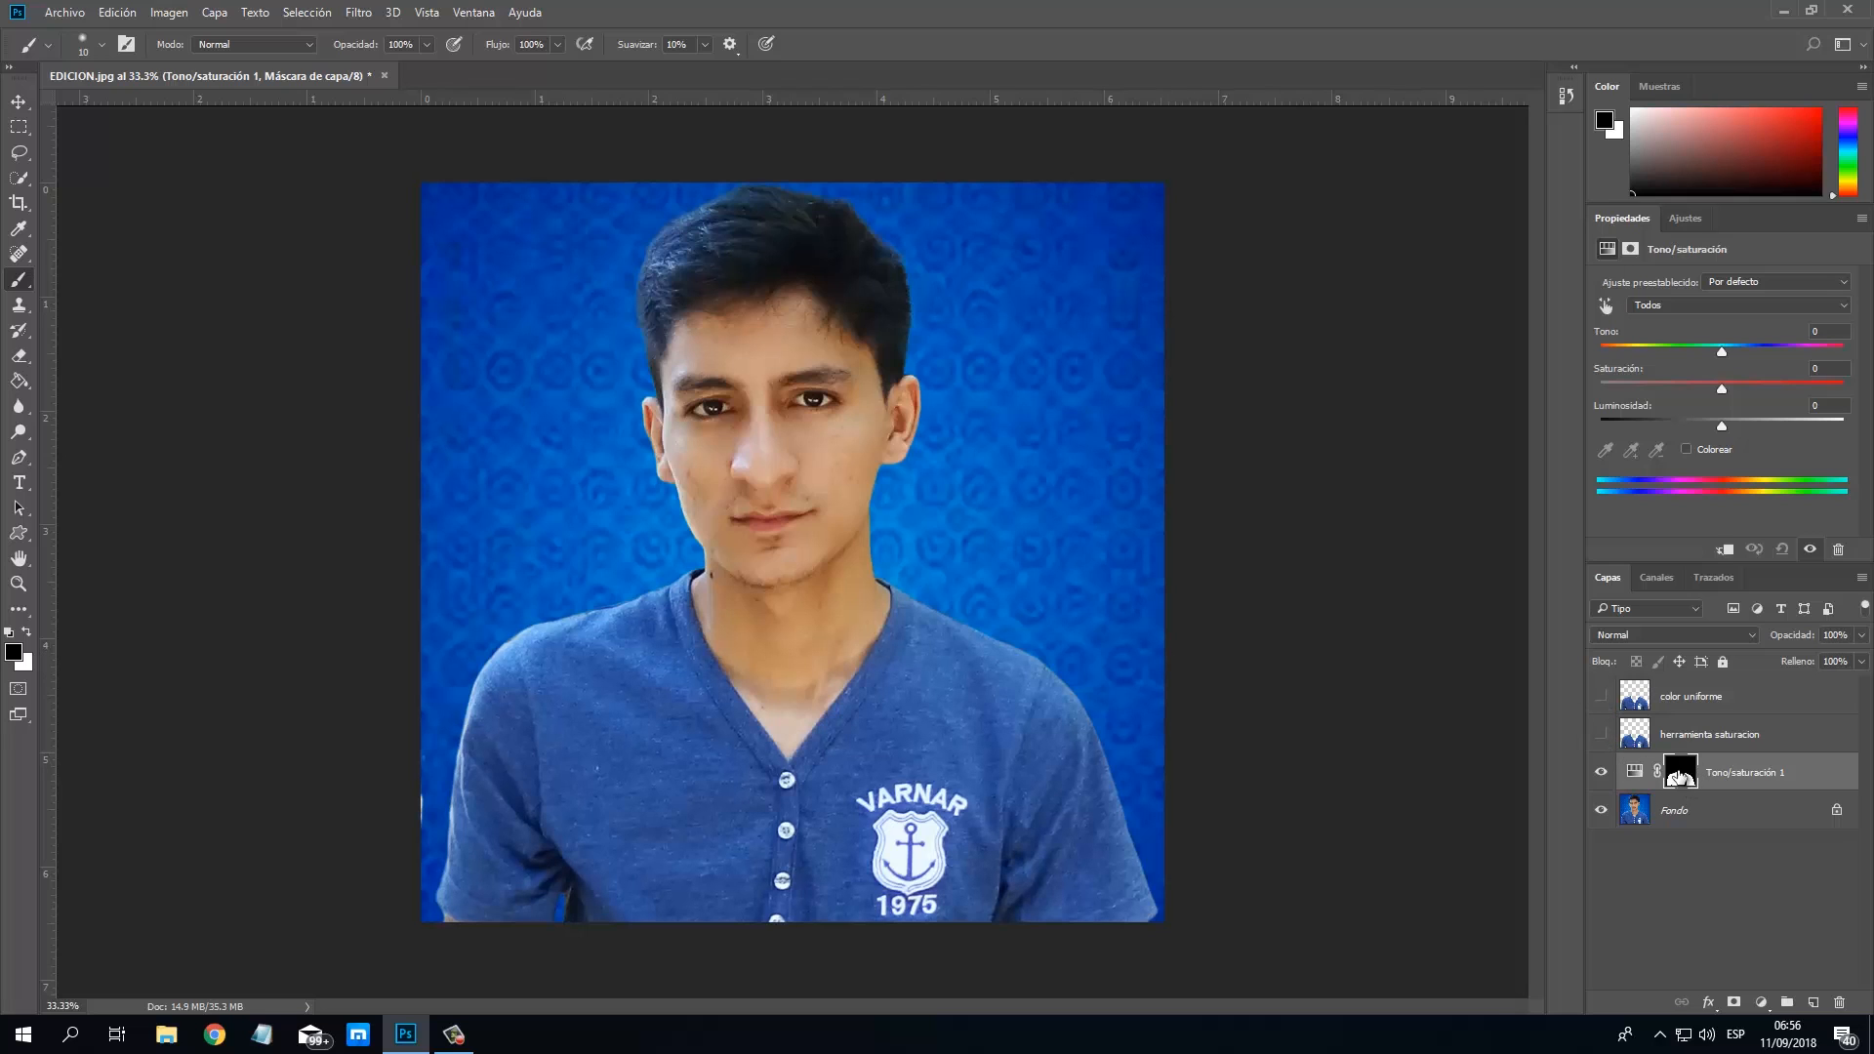
pyautogui.moveTo(1678, 778); pyautogui.dragTo(1685, 992)
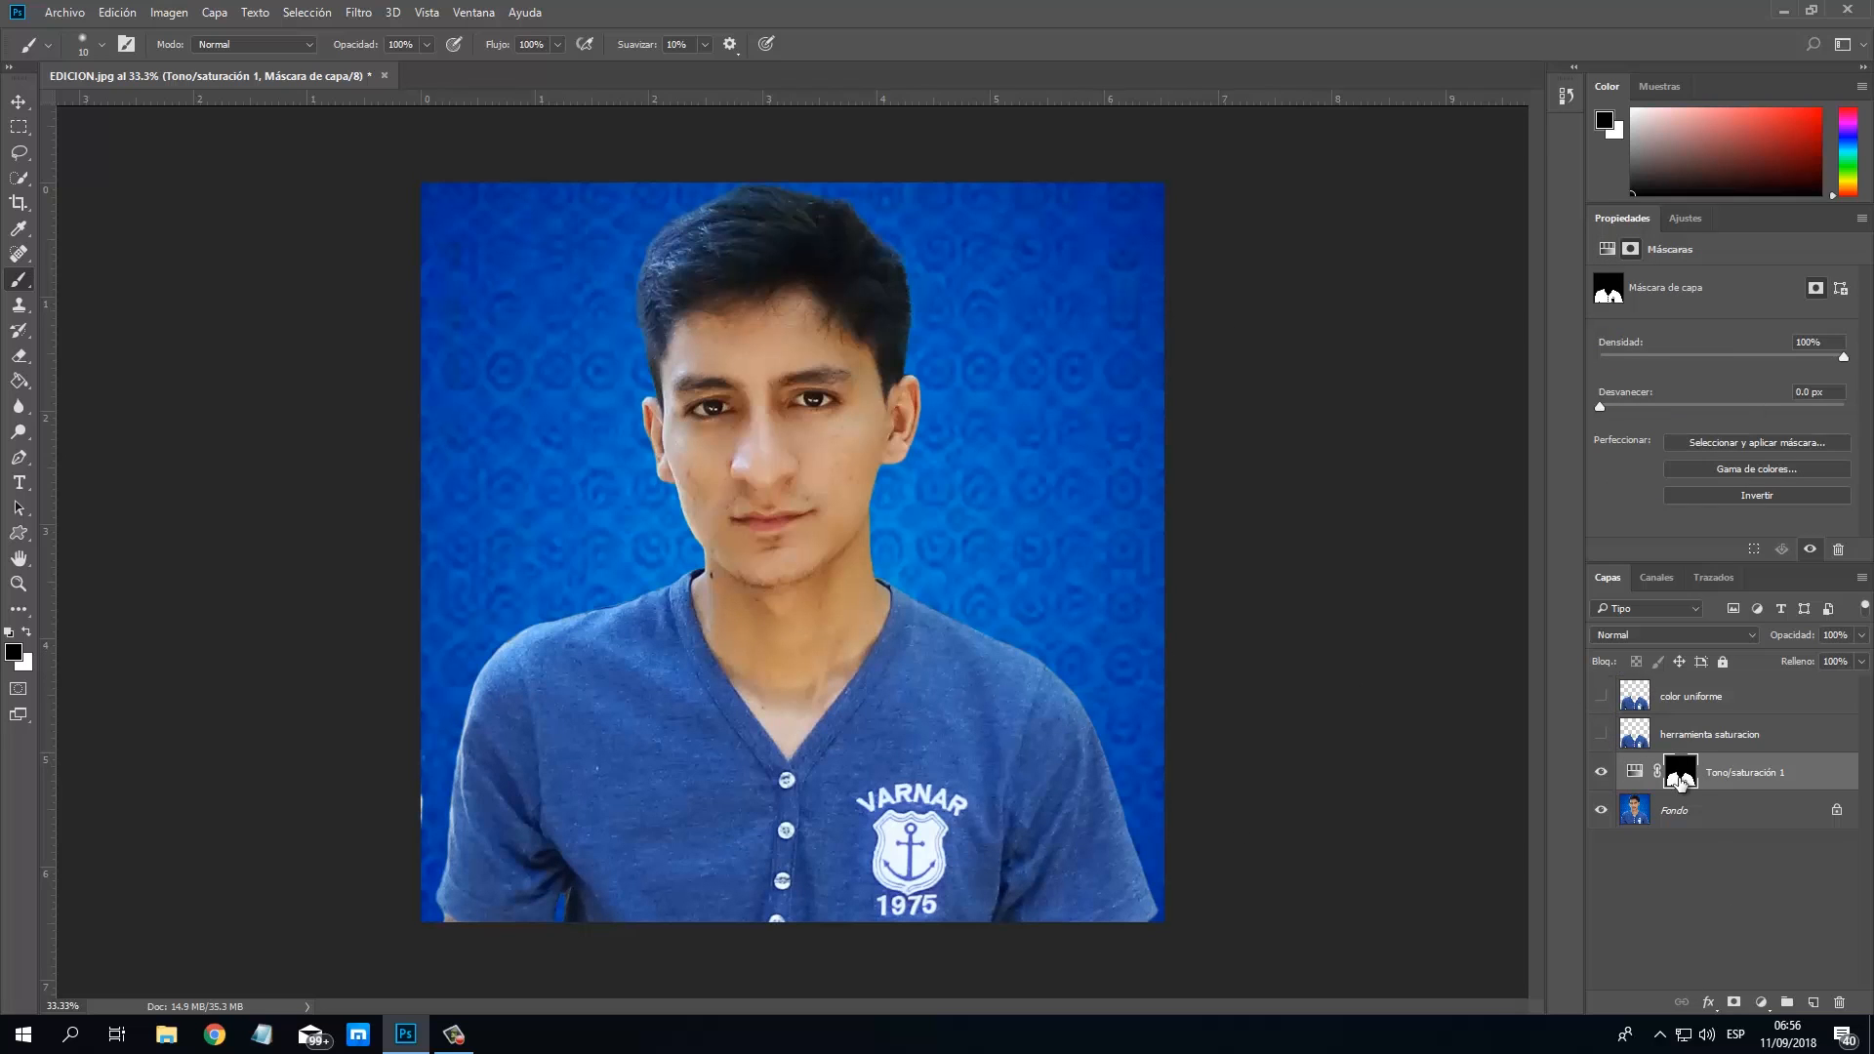
pyautogui.click(1634, 773)
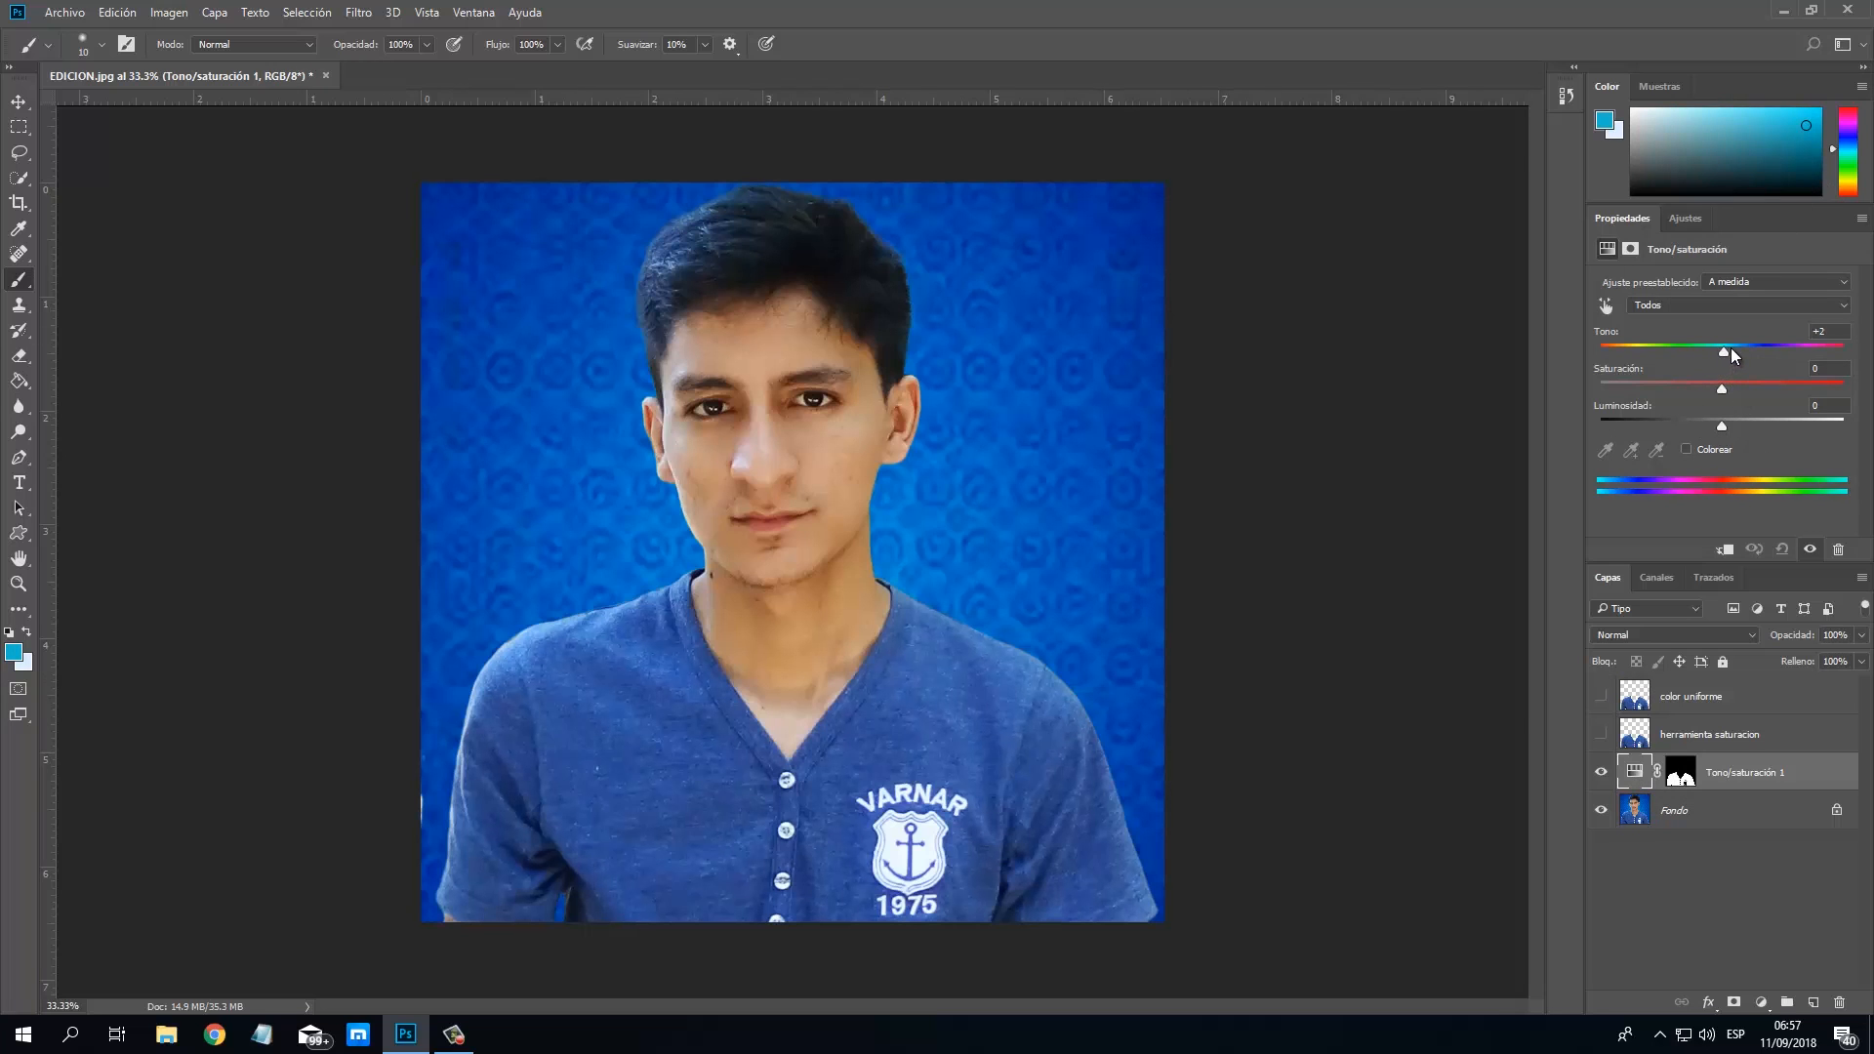
# Try a light magenta shirt with Tono +70, Saturación +31 and Luminosidad +31 in the Tono/saturación adjustment.
pyautogui.moveTo(1730, 355); pyautogui.dragTo(1748, 354)
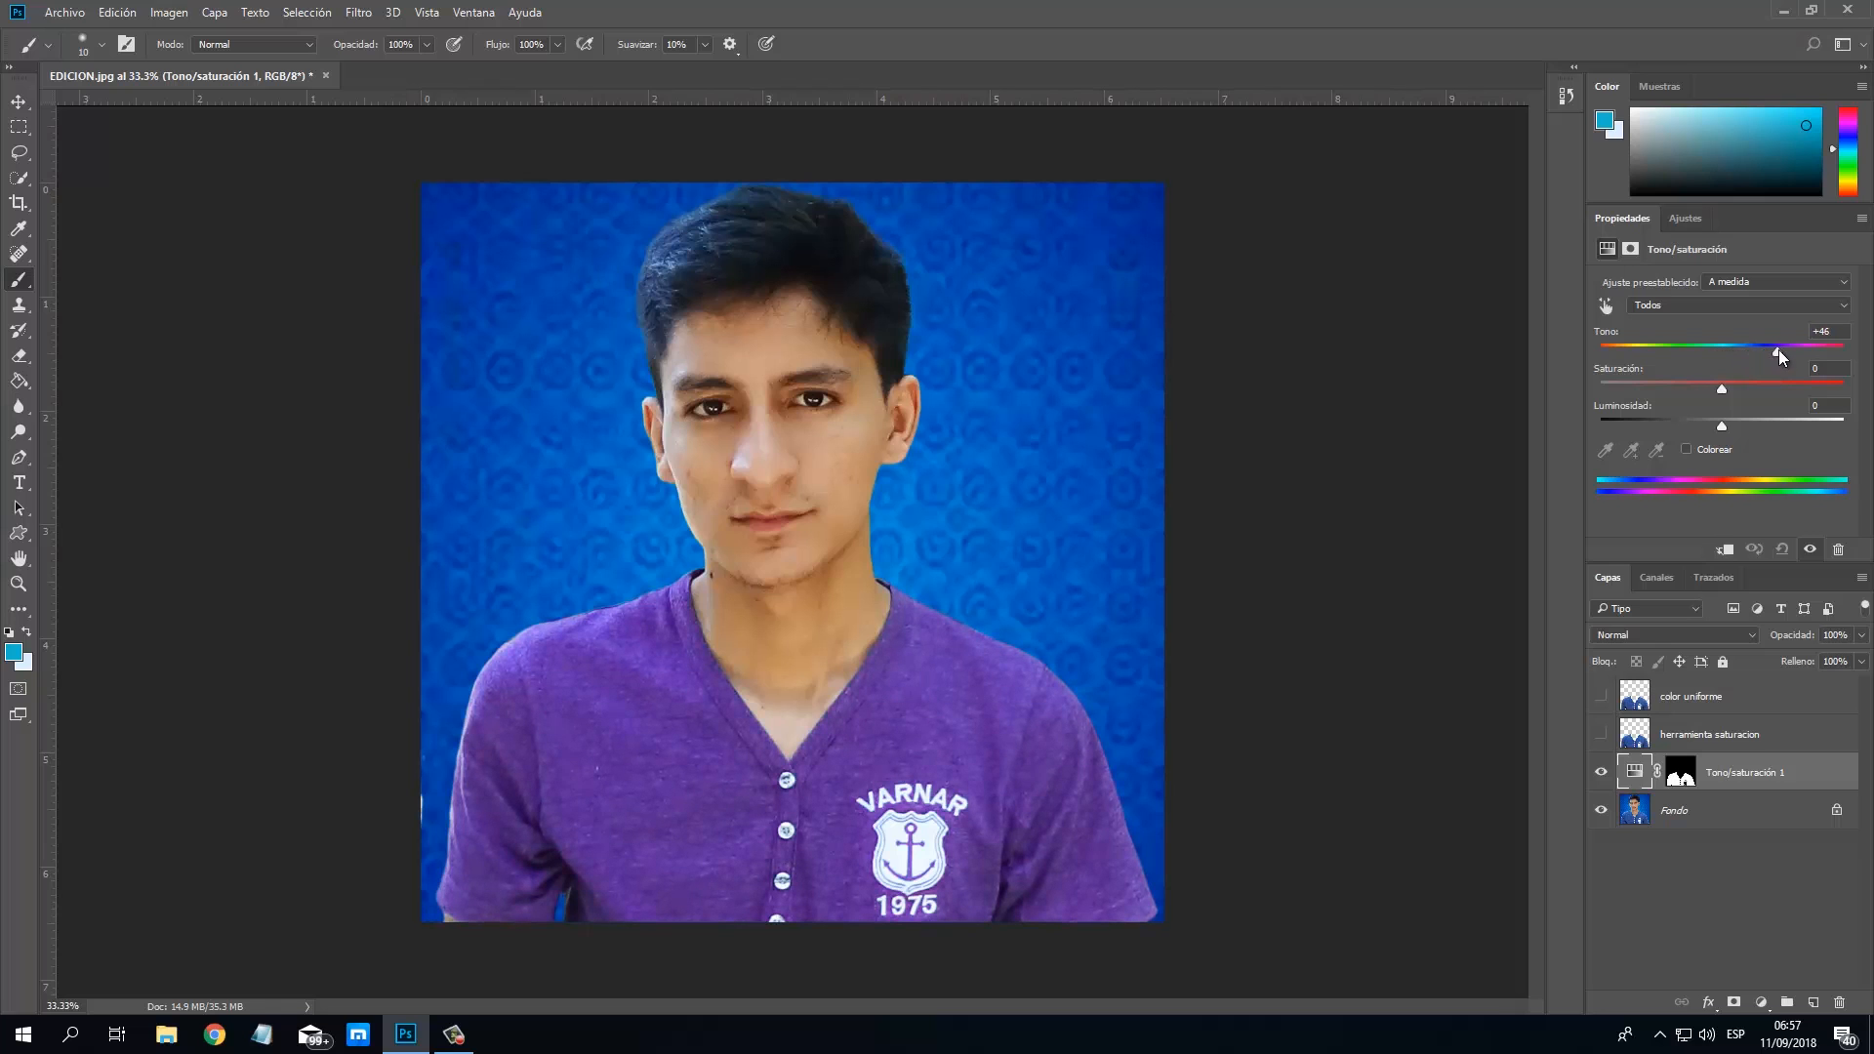
pyautogui.moveTo(1778, 350); pyautogui.dragTo(1789, 349)
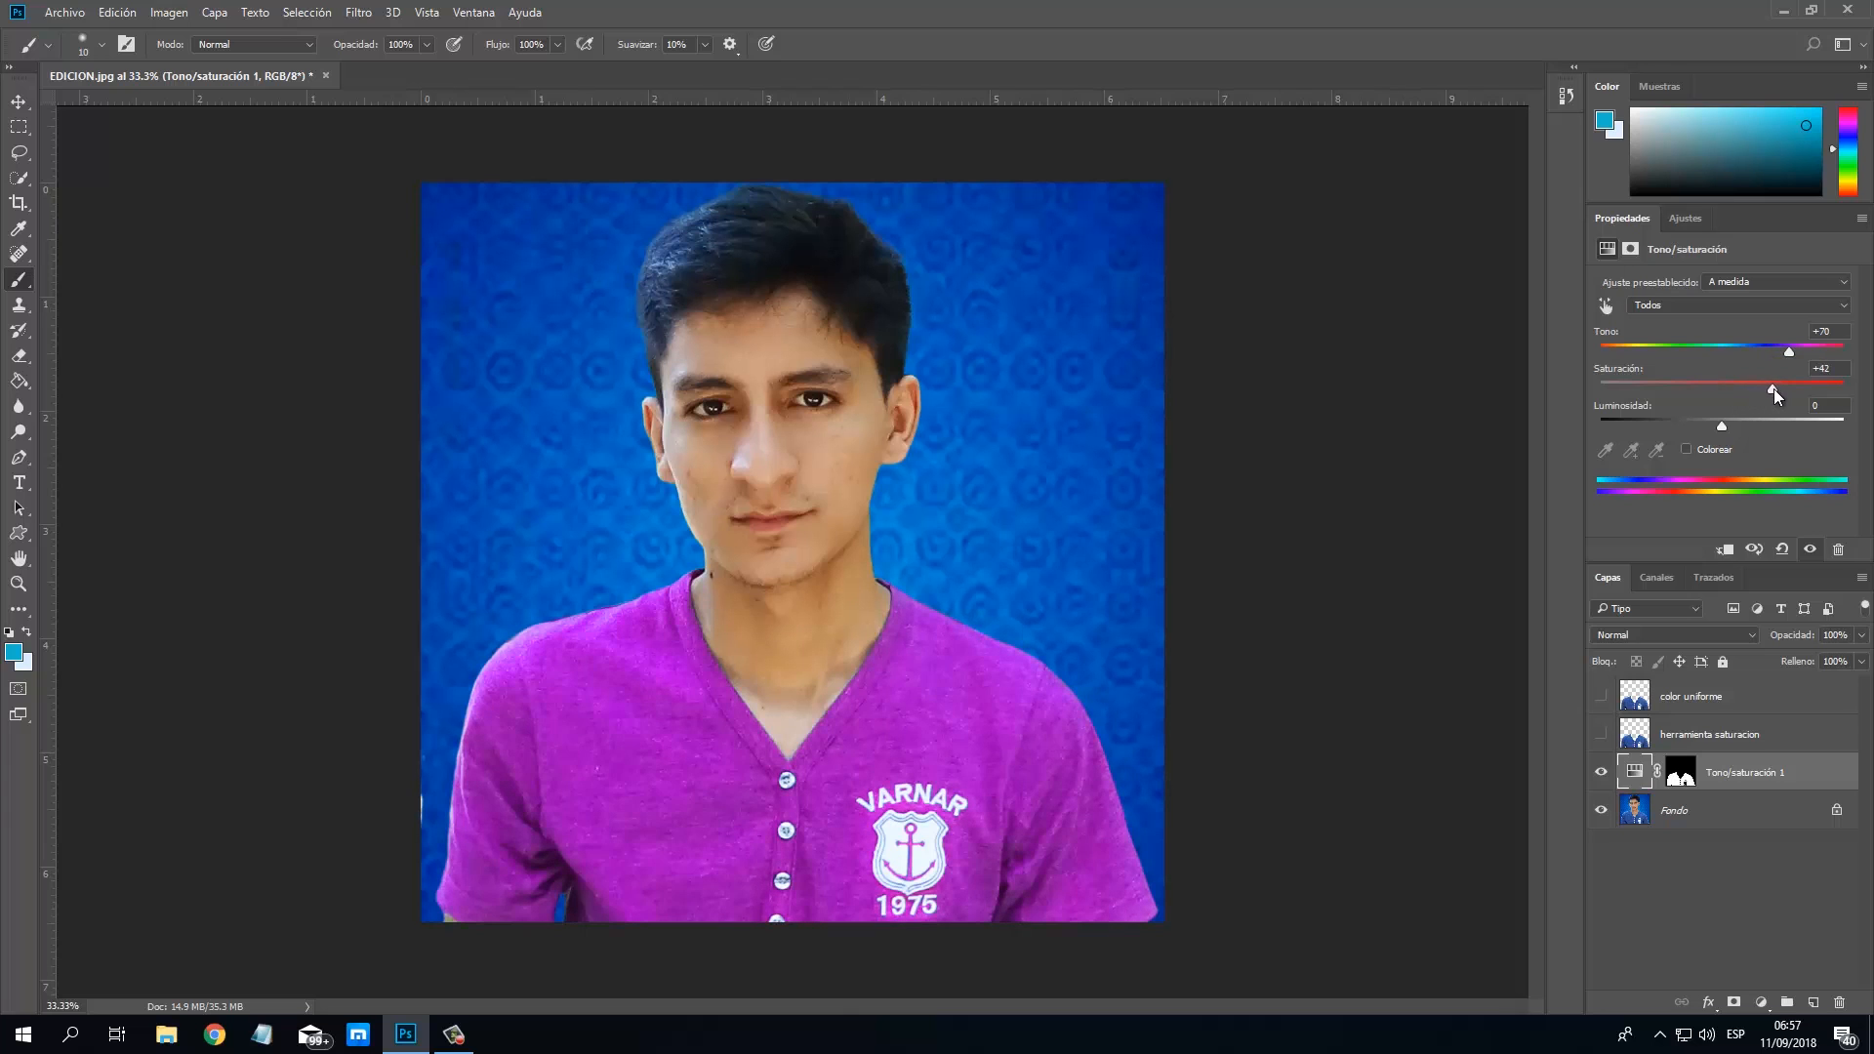
pyautogui.moveTo(1723, 425)
pyautogui.mouseDown()
pyautogui.moveTo(1677, 425)
pyautogui.moveTo(1760, 420)
pyautogui.mouseUp()
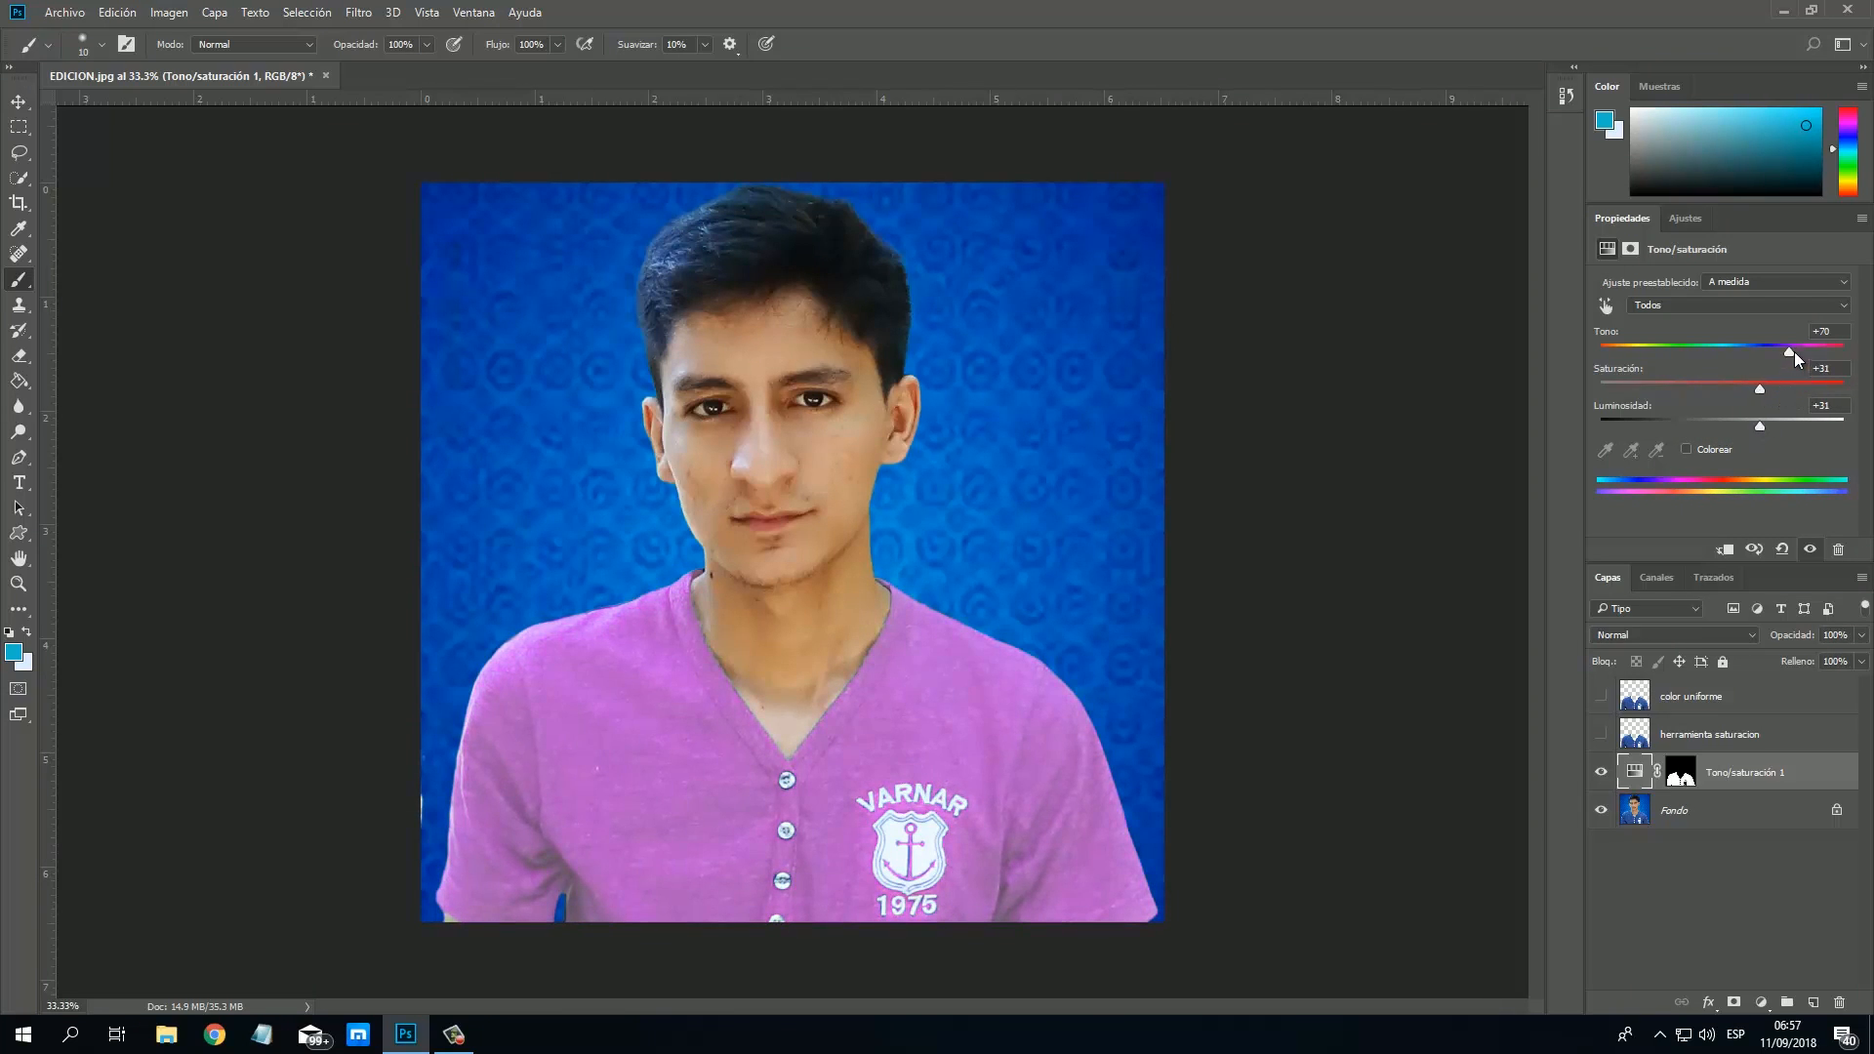
# Recolor the shirt dark purple by setting the adjustment to Tono +35, Saturación +15 and Luminosidad -38.
pyautogui.moveTo(1794, 351); pyautogui.dragTo(1834, 358)
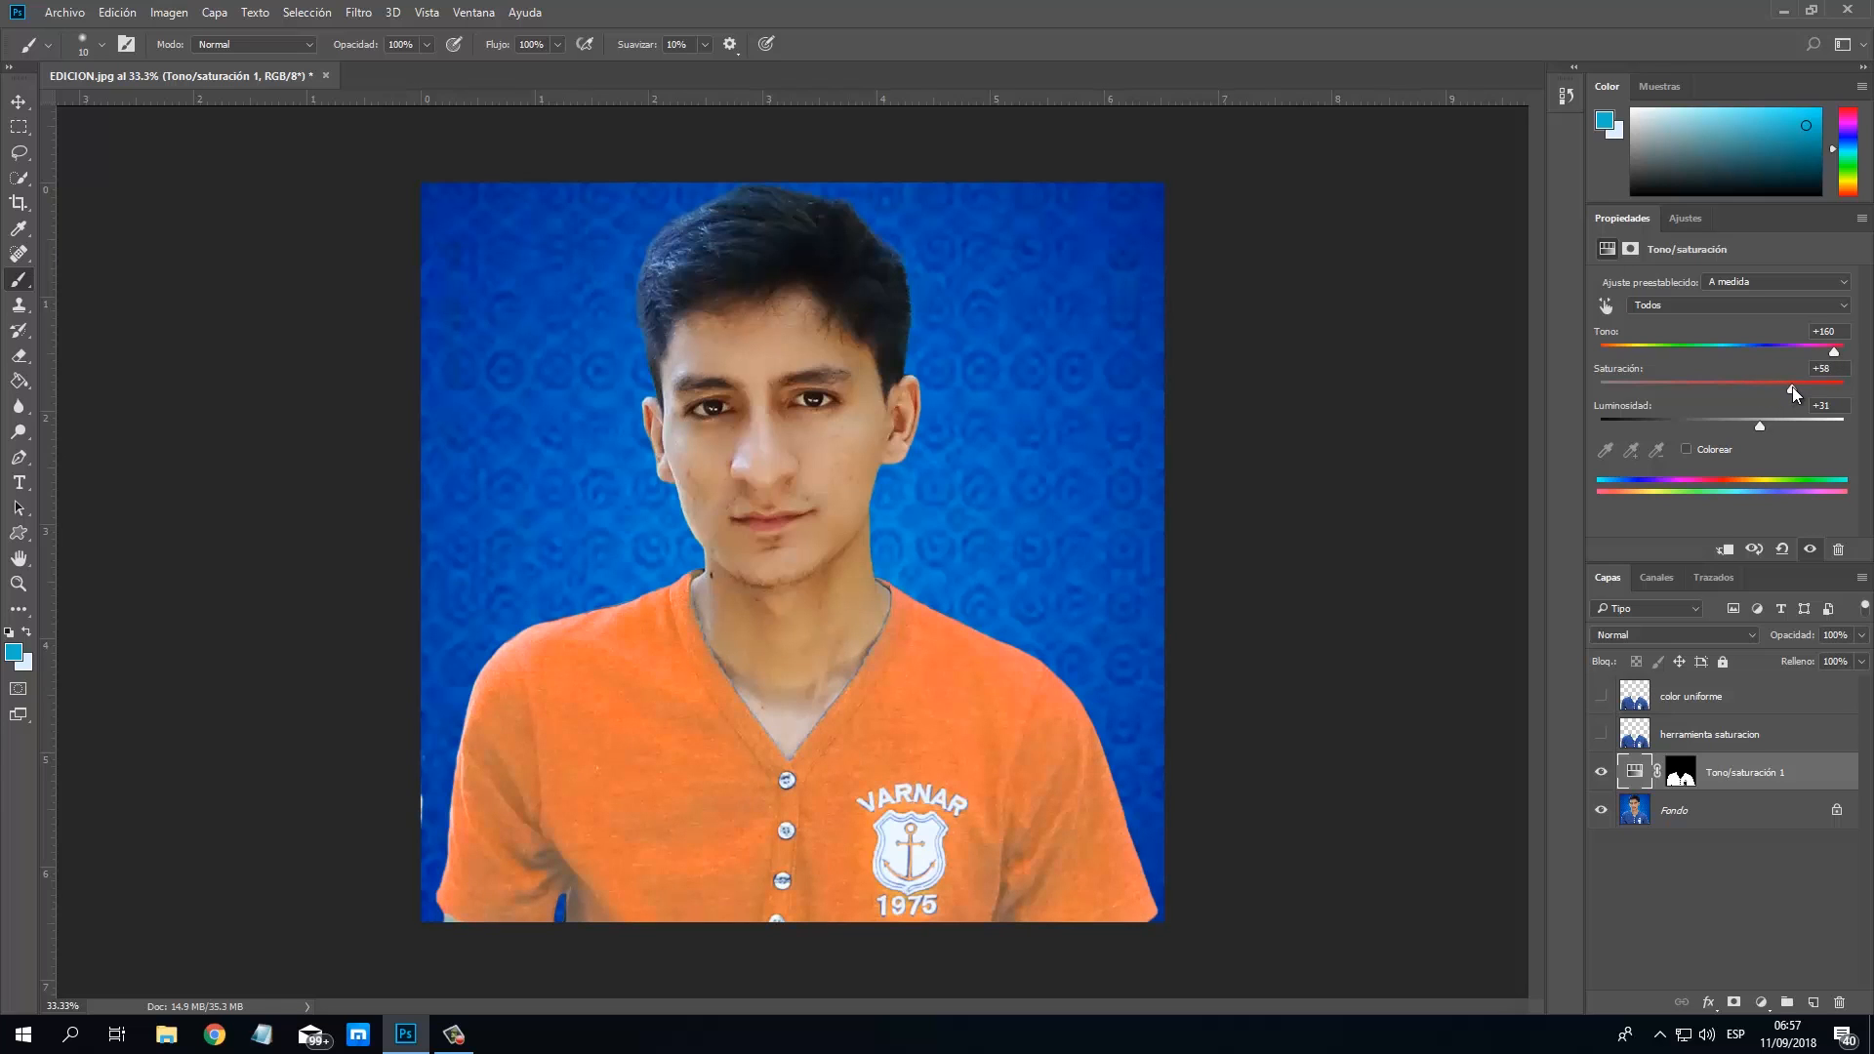
pyautogui.moveTo(1792, 386); pyautogui.dragTo(1788, 387)
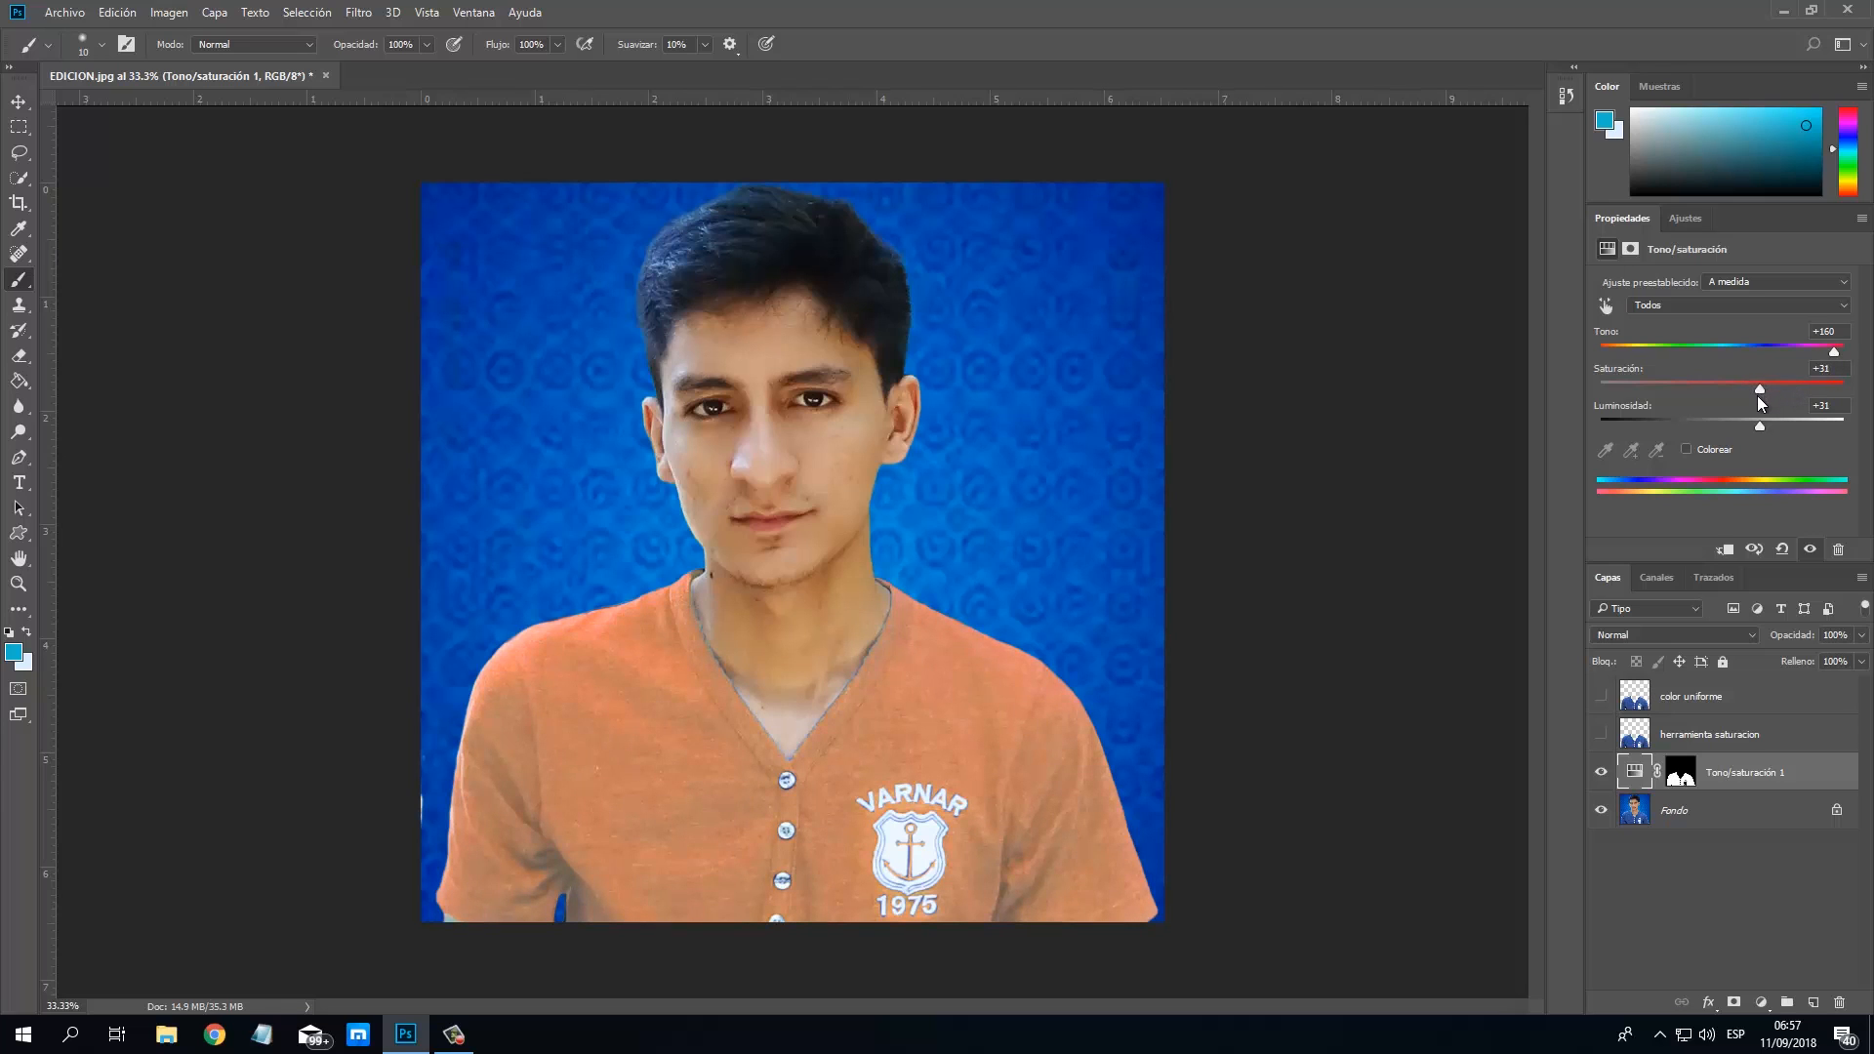
pyautogui.moveTo(1759, 427); pyautogui.dragTo(1703, 427)
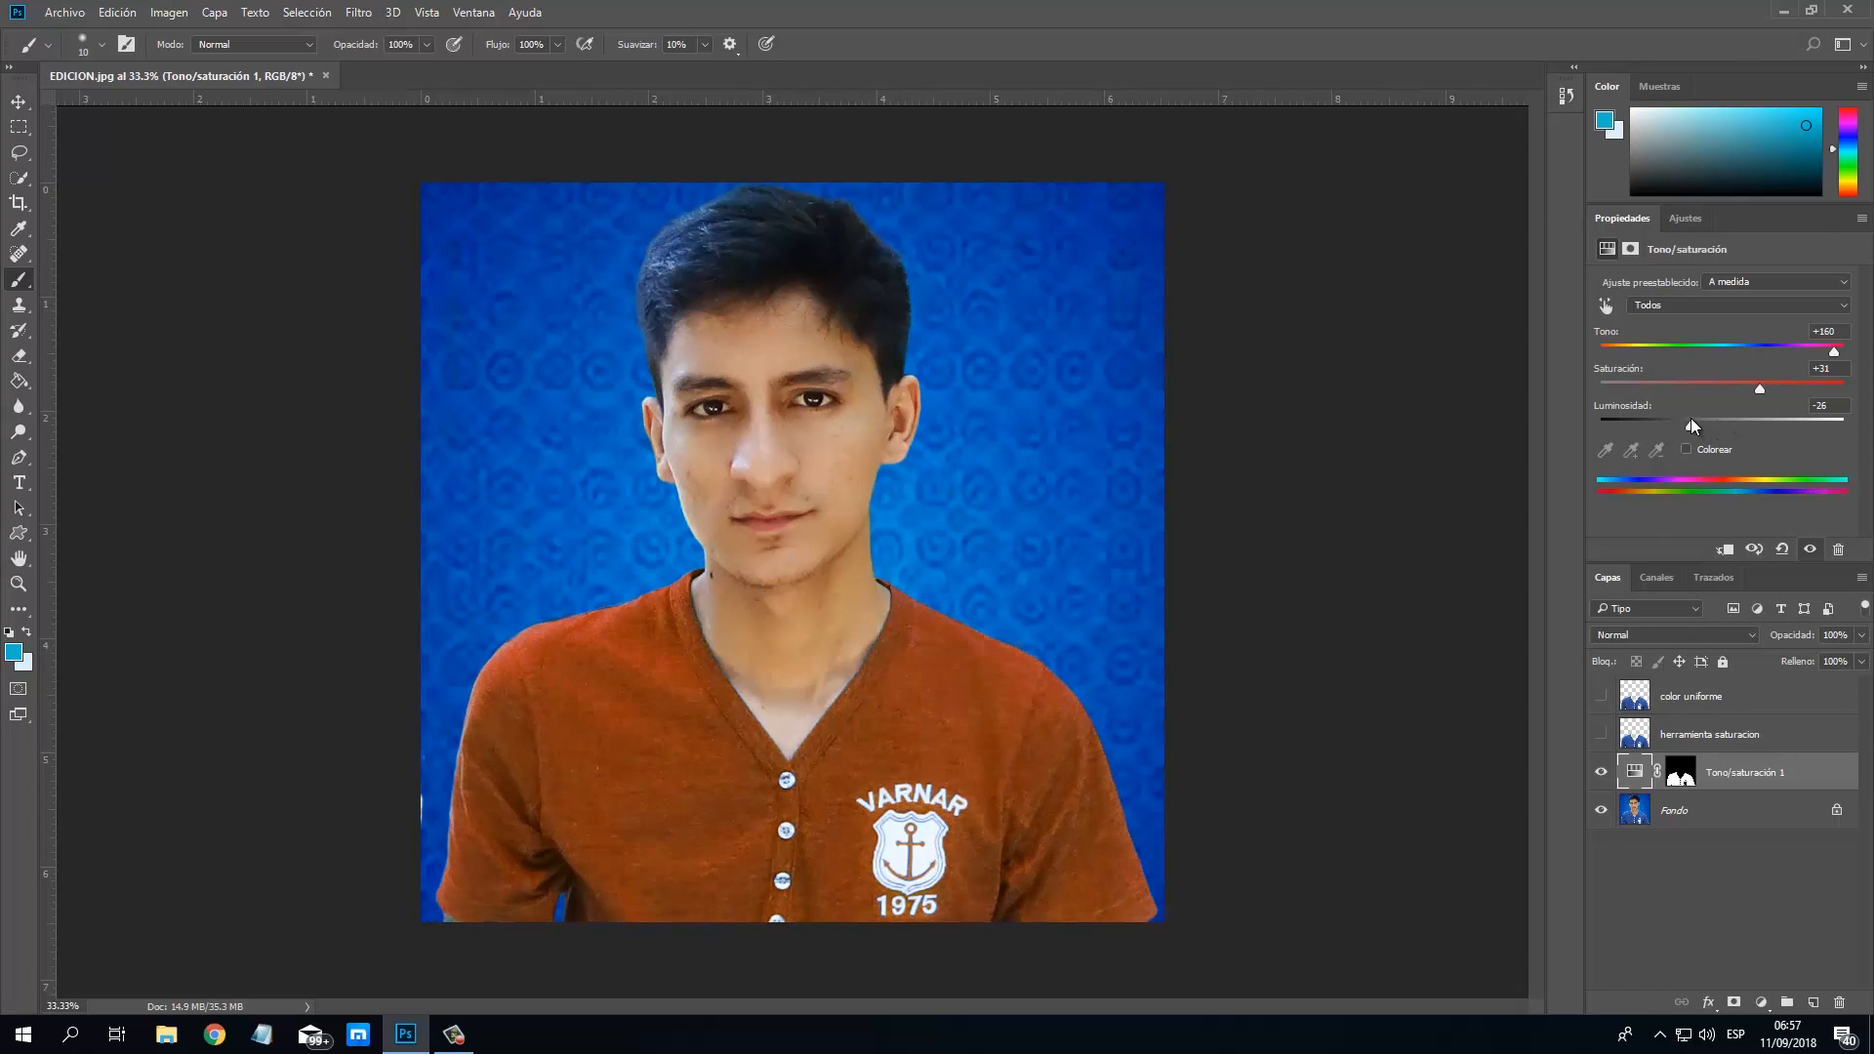
pyautogui.moveTo(1690, 418); pyautogui.dragTo(1677, 416)
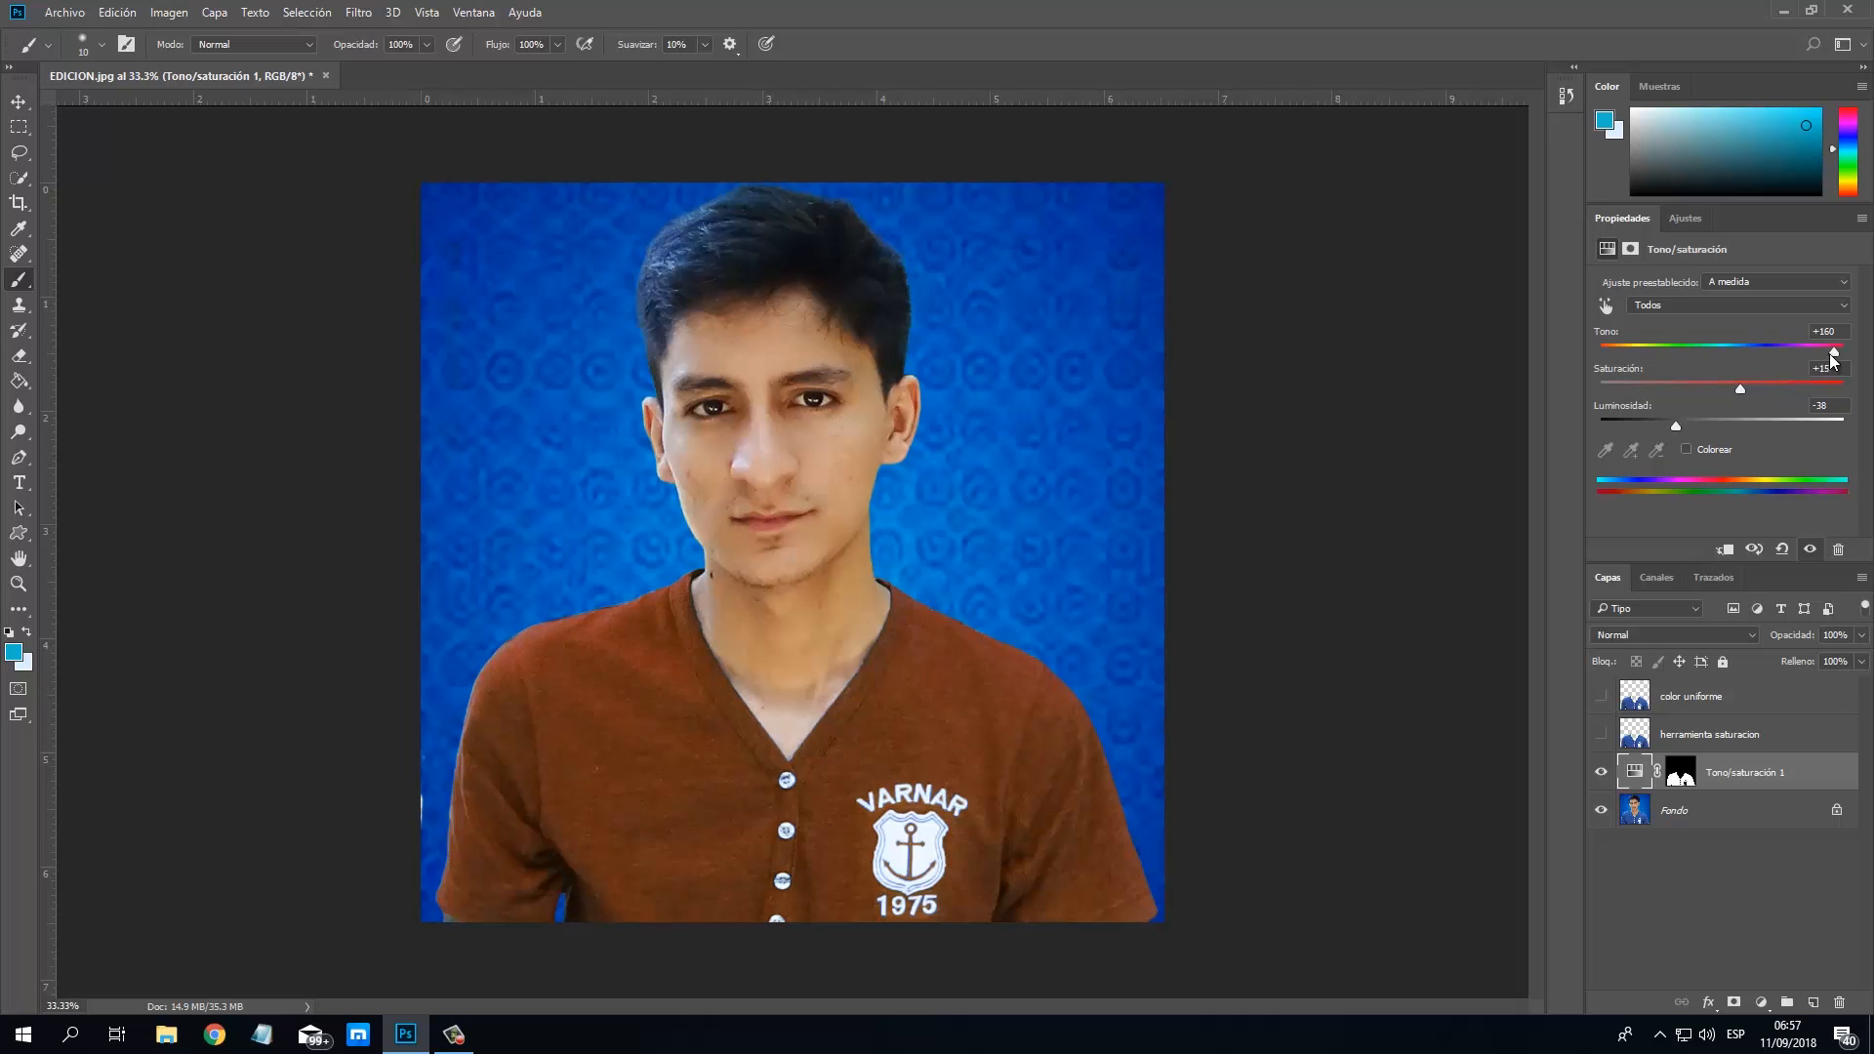
pyautogui.moveTo(1833, 351); pyautogui.dragTo(1774, 349)
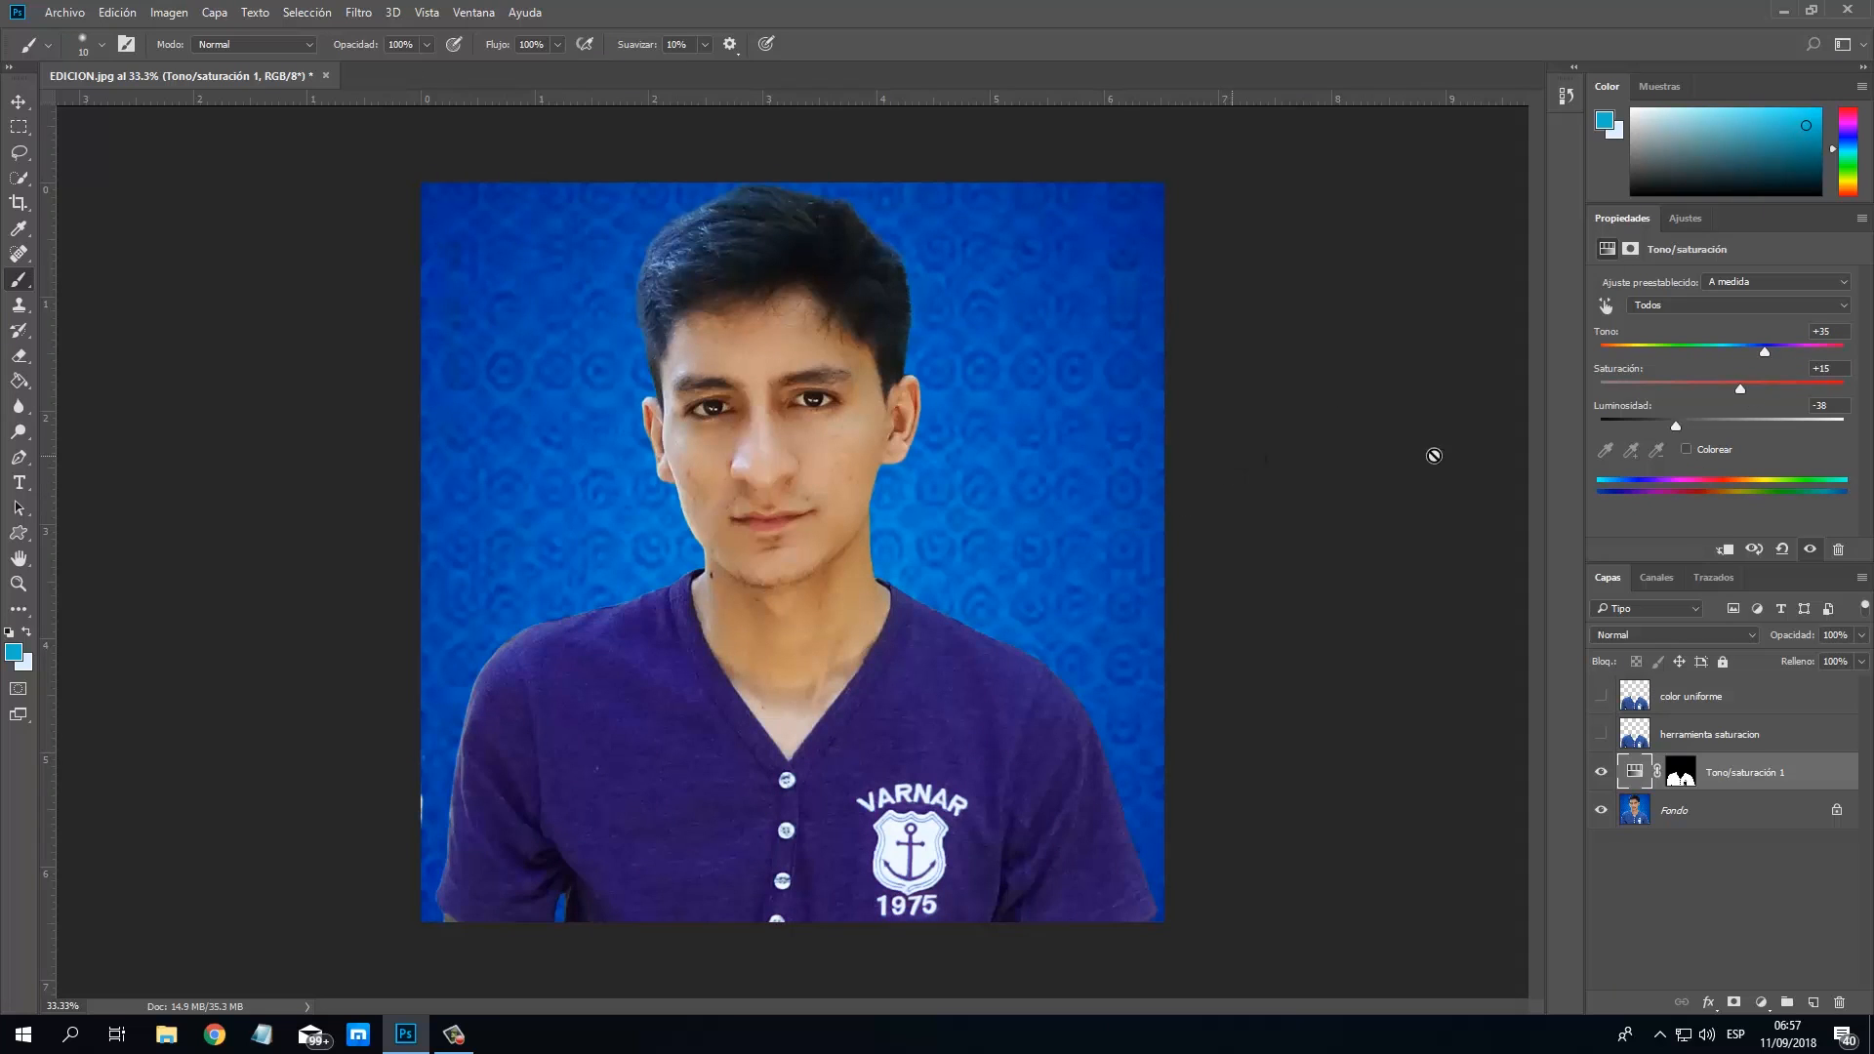
# Hide the Tono/saturación 1 layer, then show the "herramienta saturacion" layer and make it active.
pyautogui.click(1600, 778)
pyautogui.click(1681, 740)
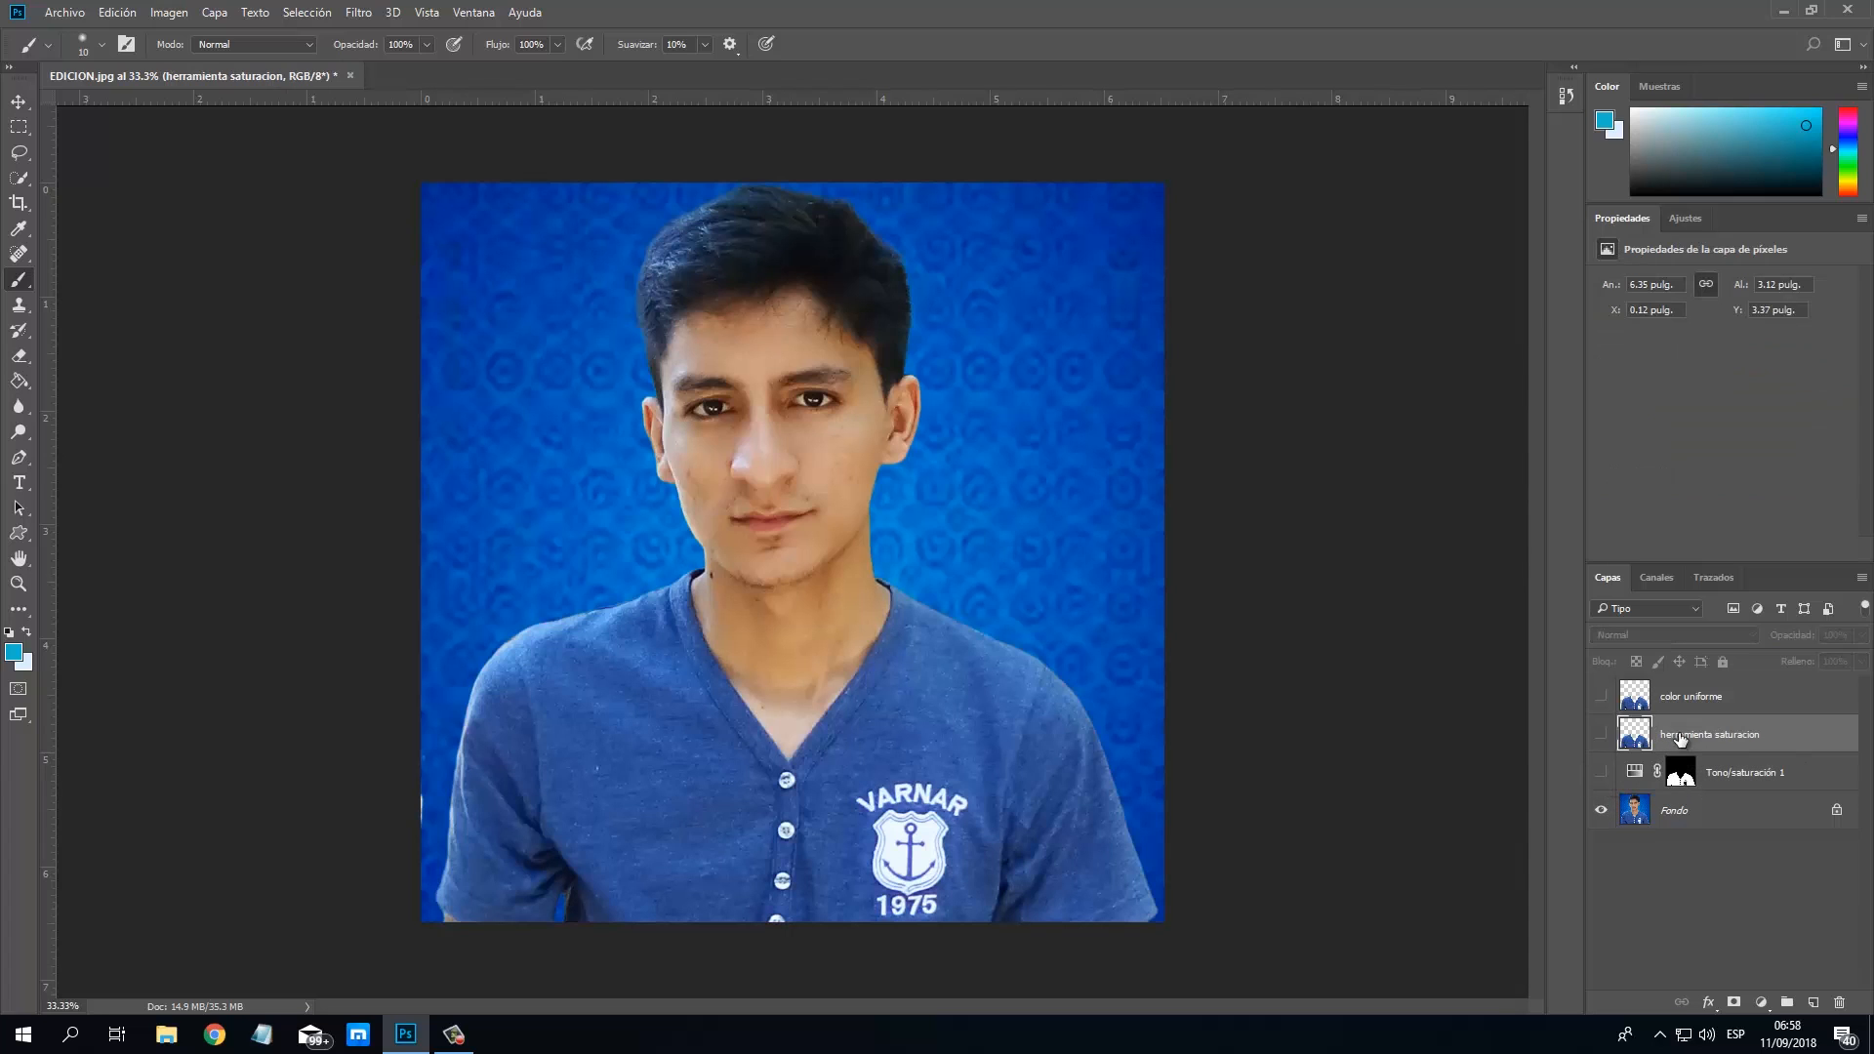
pyautogui.click(1601, 734)
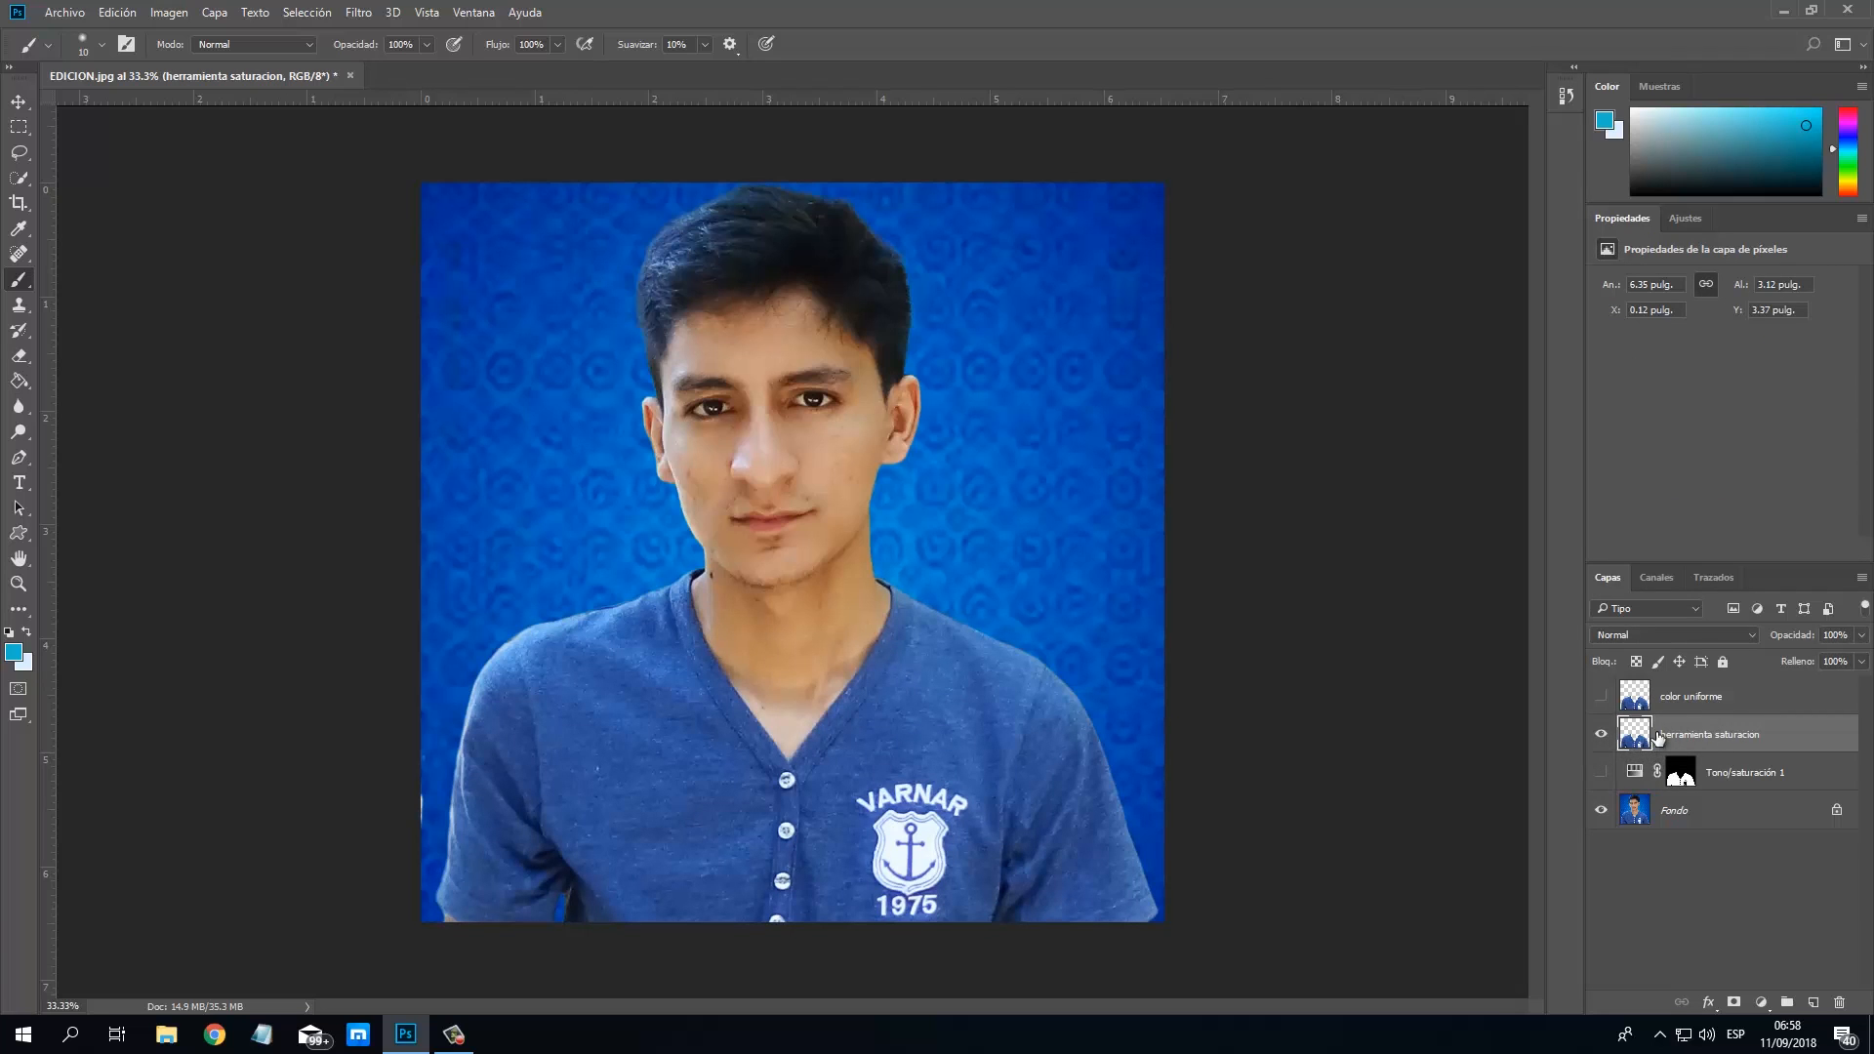
# Paint the whole shirt red (ff0000) on the "herramienta saturacion" layer with the Sustitución de color tool.
pyautogui.rightClick(26, 279)
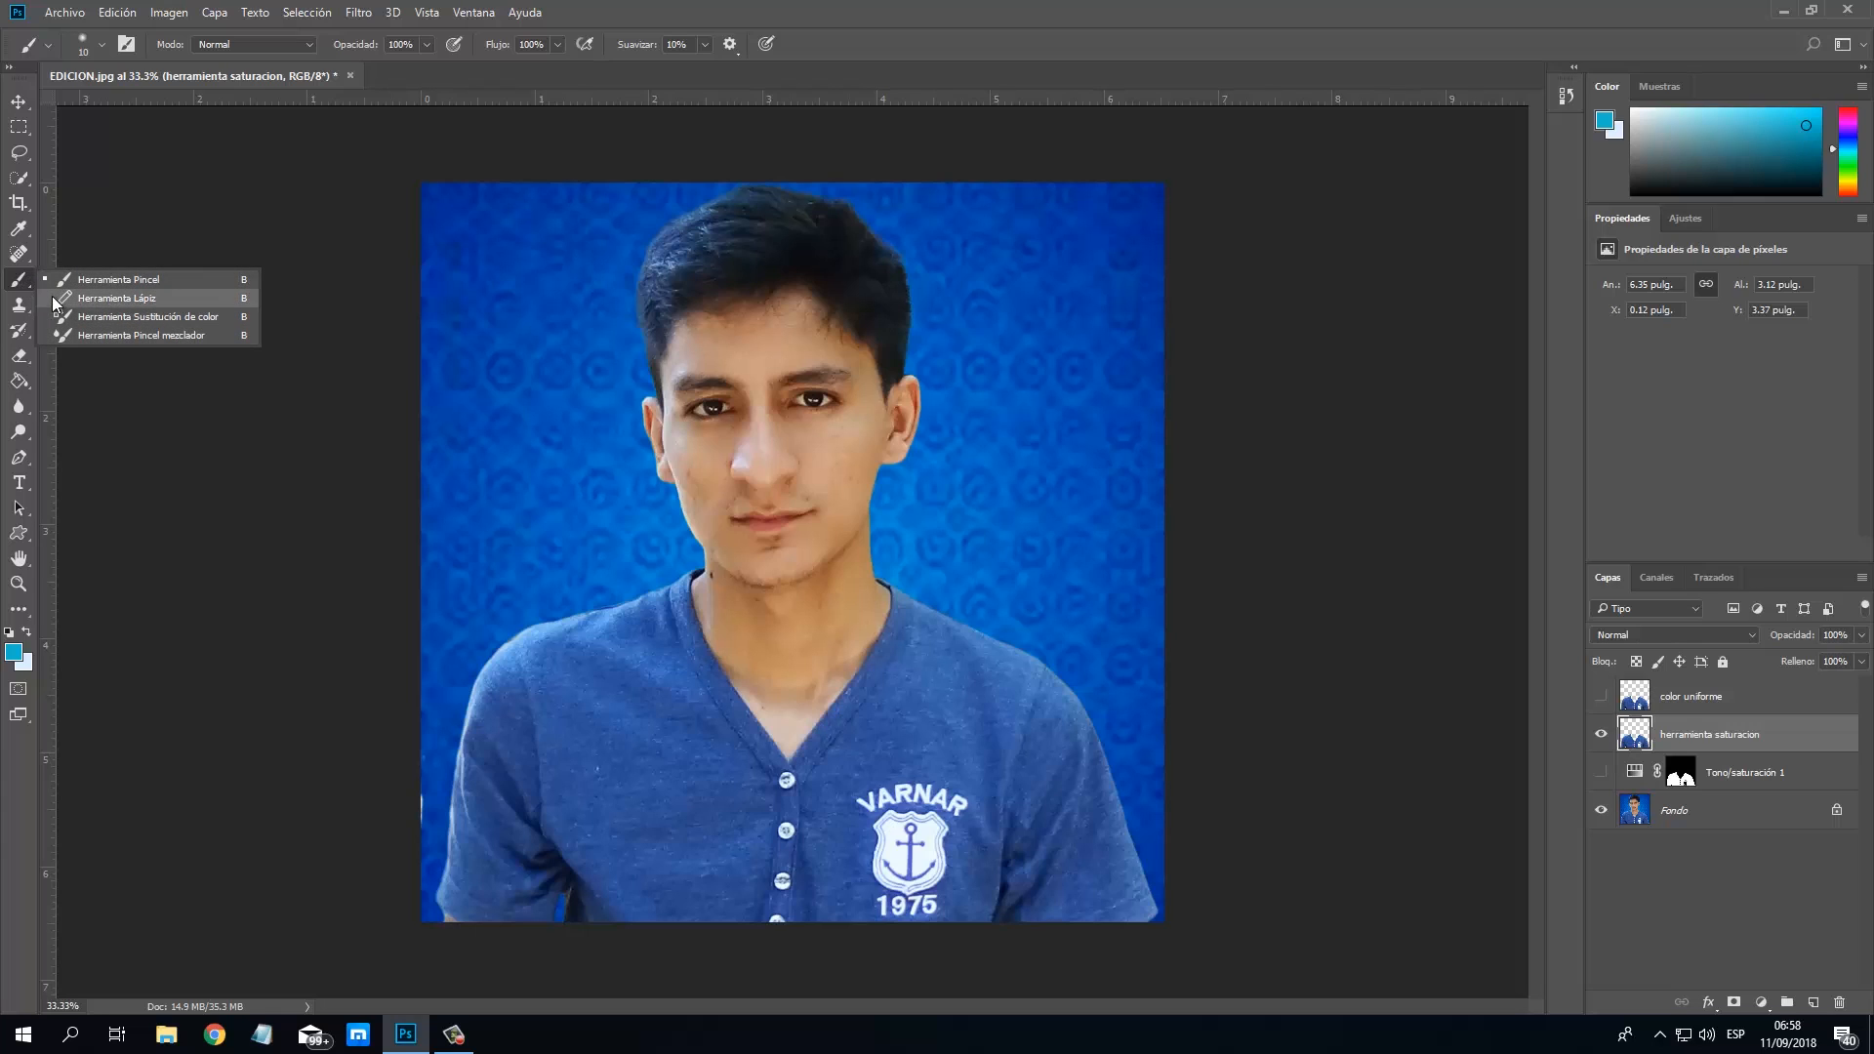
pyautogui.click(160, 323)
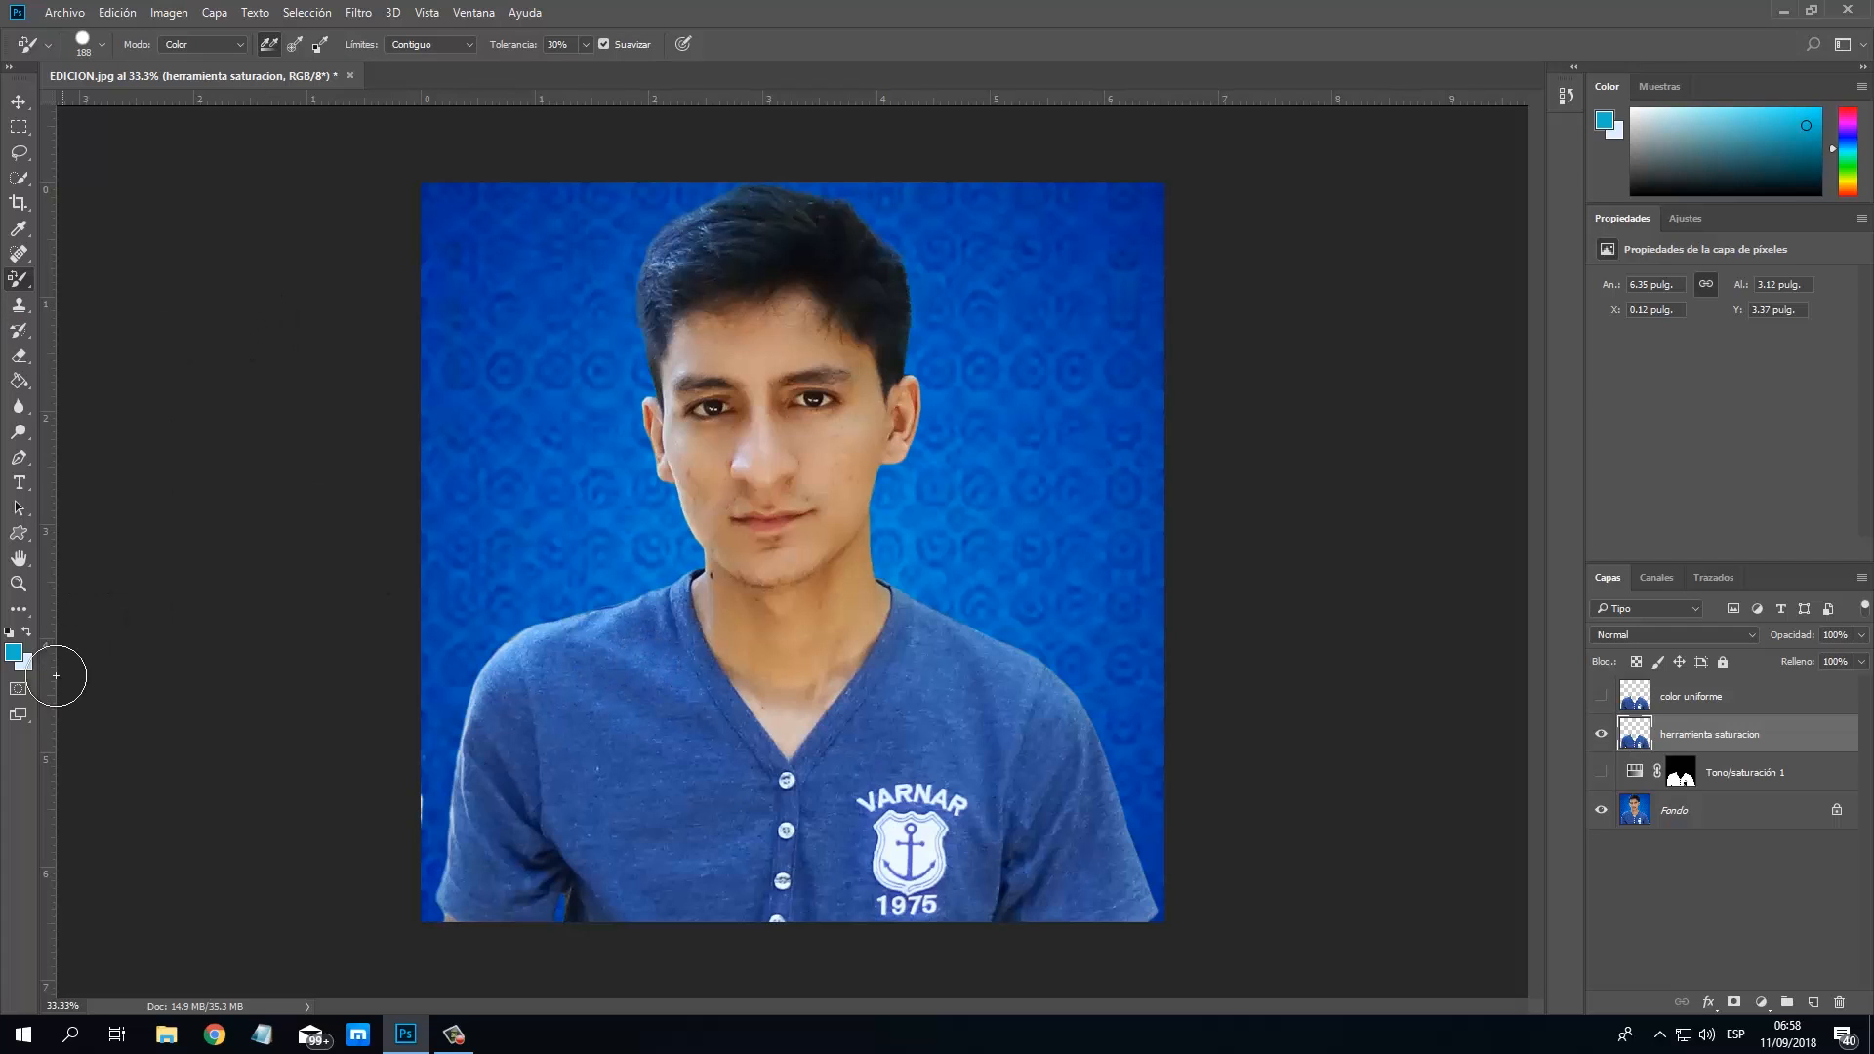
pyautogui.click(13, 653)
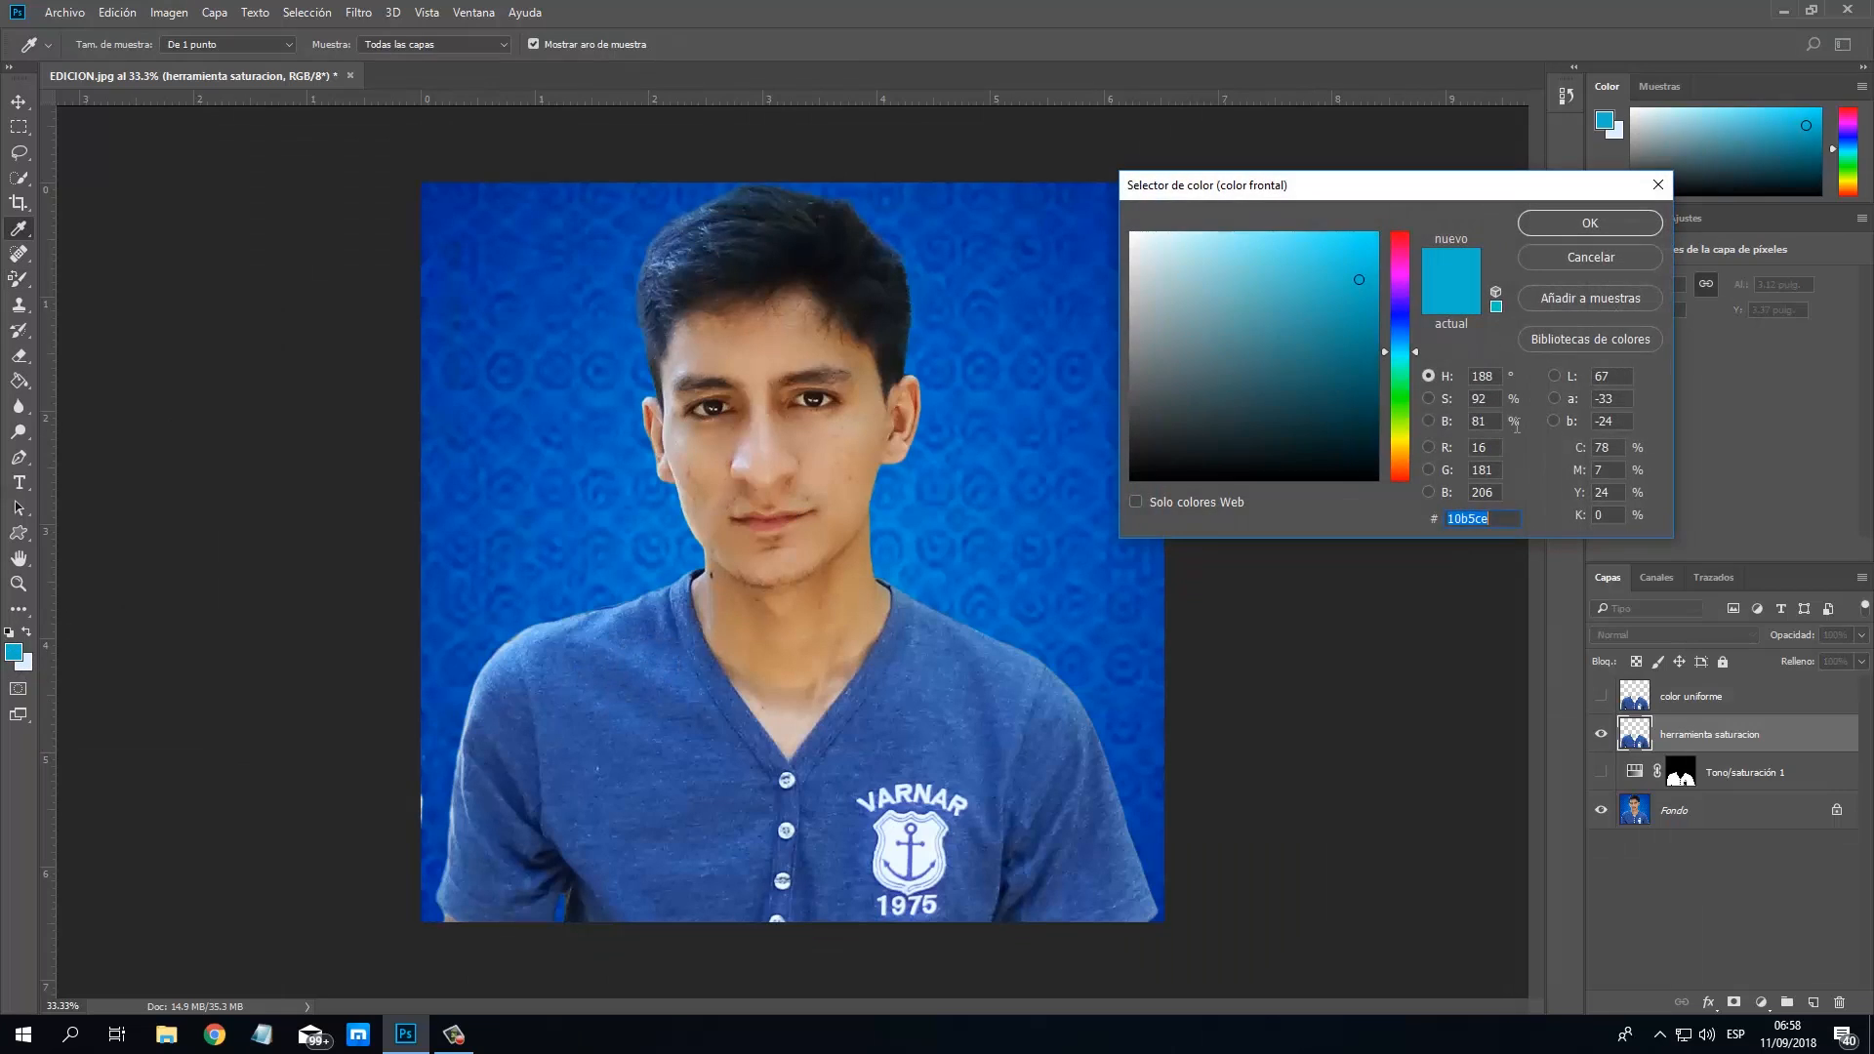
pyautogui.click(1402, 238)
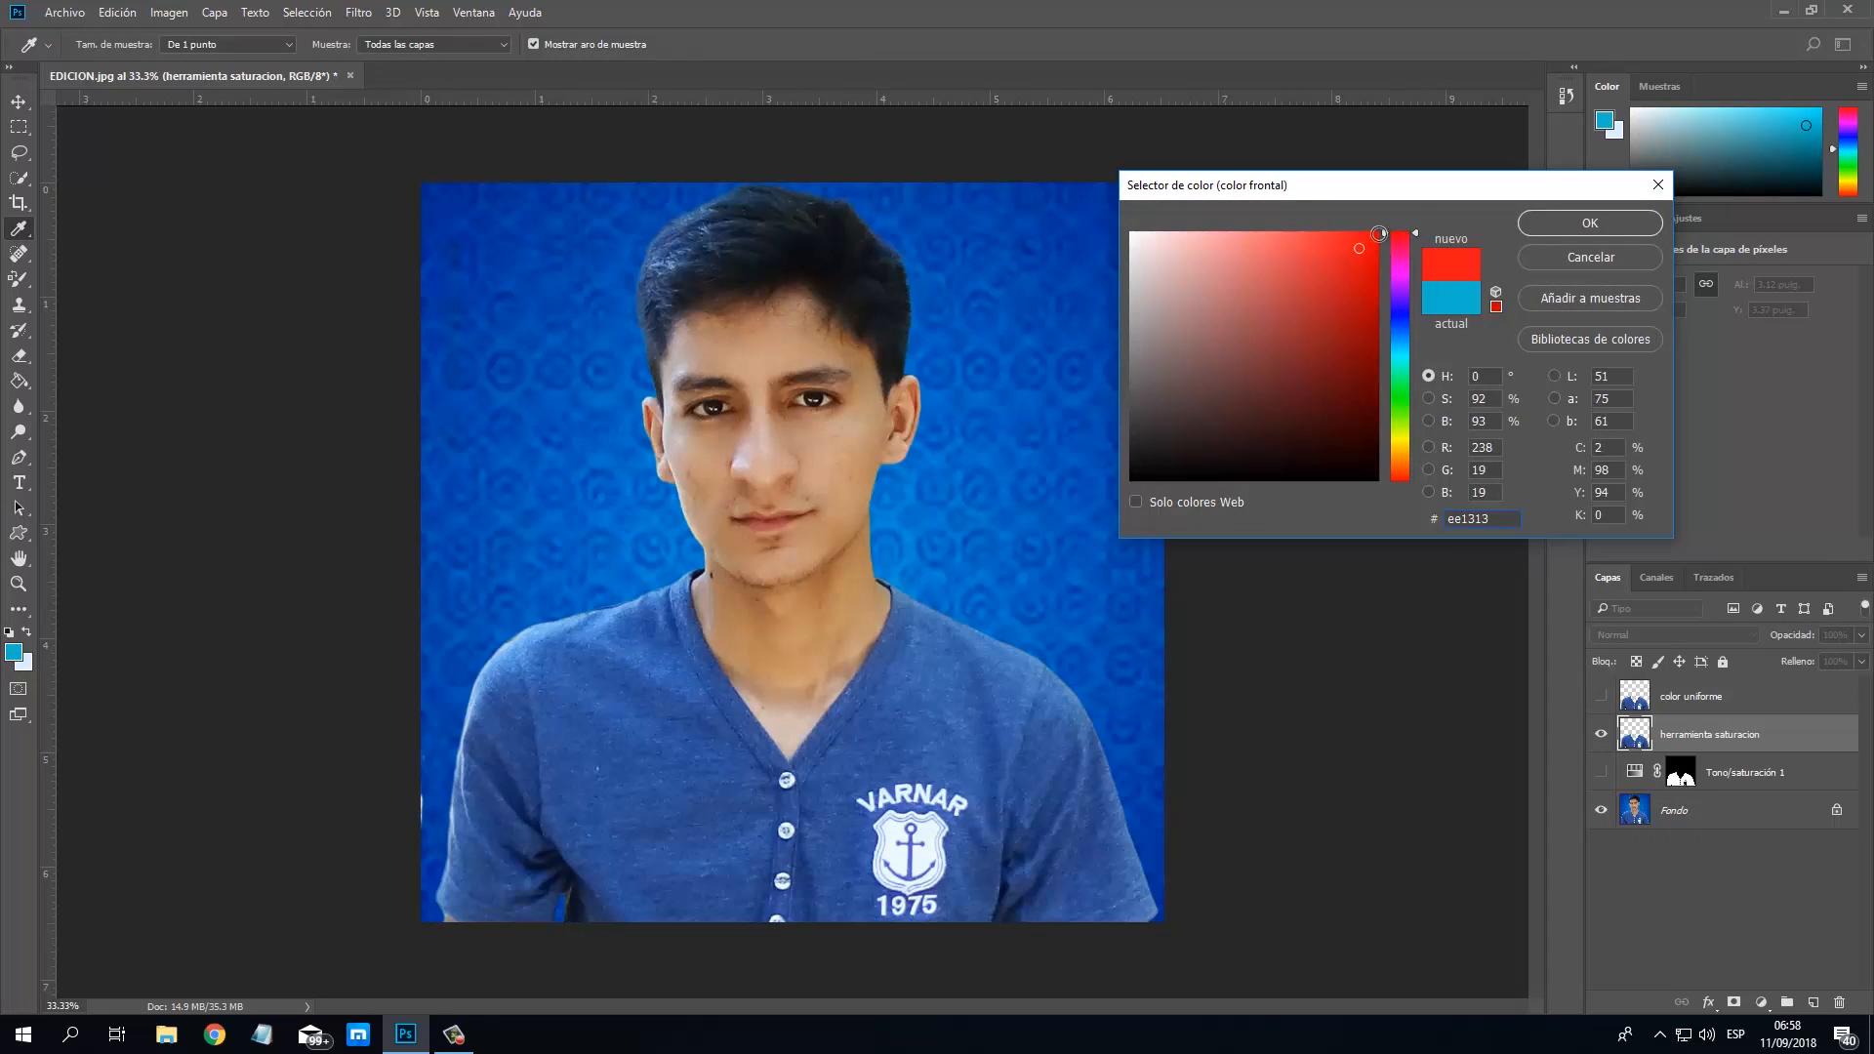
pyautogui.click(1590, 223)
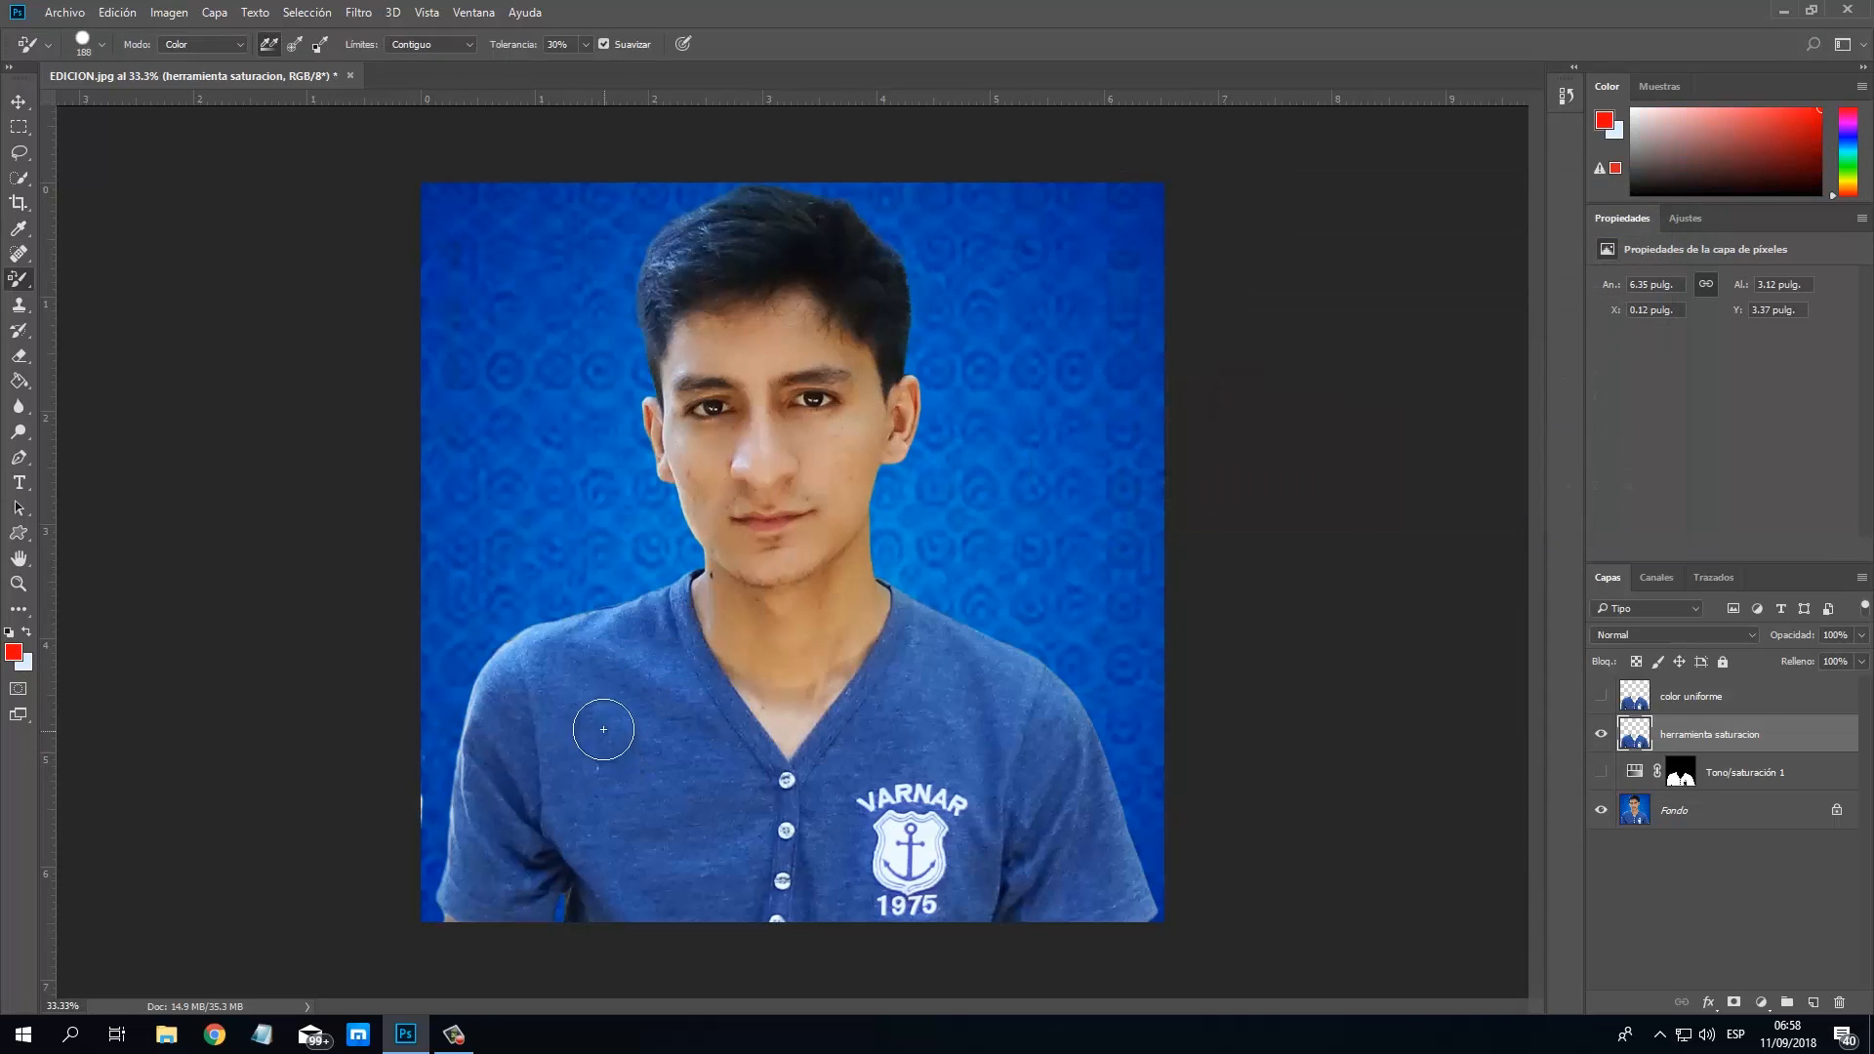
pyautogui.moveTo(598, 732)
pyautogui.mouseDown()
pyautogui.moveTo(470, 880)
pyautogui.moveTo(476, 783)
pyautogui.moveTo(524, 924)
pyautogui.moveTo(543, 862)
pyautogui.moveTo(519, 795)
pyautogui.moveTo(597, 657)
pyautogui.moveTo(706, 603)
pyautogui.moveTo(677, 651)
pyautogui.moveTo(669, 580)
pyautogui.moveTo(724, 582)
pyautogui.moveTo(648, 665)
pyautogui.moveTo(657, 737)
pyautogui.moveTo(580, 776)
pyautogui.moveTo(564, 817)
pyautogui.moveTo(627, 888)
pyautogui.moveTo(579, 907)
pyautogui.moveTo(695, 902)
pyautogui.moveTo(676, 876)
pyautogui.moveTo(734, 910)
pyautogui.moveTo(731, 861)
pyautogui.moveTo(763, 899)
pyautogui.moveTo(708, 772)
pyautogui.moveTo(763, 791)
pyautogui.moveTo(756, 764)
pyautogui.moveTo(777, 919)
pyautogui.moveTo(814, 907)
pyautogui.moveTo(824, 939)
pyautogui.moveTo(1007, 907)
pyautogui.moveTo(977, 932)
pyautogui.moveTo(1102, 854)
pyautogui.moveTo(1149, 863)
pyautogui.moveTo(1091, 874)
pyautogui.moveTo(1131, 845)
pyautogui.moveTo(1066, 748)
pyautogui.moveTo(1062, 791)
pyautogui.moveTo(906, 715)
pyautogui.moveTo(922, 617)
pyautogui.moveTo(881, 551)
pyautogui.moveTo(1161, 748)
pyautogui.moveTo(877, 700)
pyautogui.moveTo(859, 739)
pyautogui.moveTo(813, 744)
pyautogui.moveTo(837, 725)
pyautogui.moveTo(886, 800)
pyautogui.moveTo(860, 784)
pyautogui.moveTo(923, 771)
pyautogui.moveTo(935, 855)
pyautogui.moveTo(941, 748)
pyautogui.moveTo(972, 797)
pyautogui.moveTo(949, 831)
pyautogui.moveTo(996, 833)
pyautogui.moveTo(622, 810)
pyautogui.moveTo(581, 722)
pyautogui.moveTo(446, 798)
pyautogui.moveTo(464, 807)
pyautogui.moveTo(593, 665)
pyautogui.moveTo(731, 621)
pyautogui.moveTo(986, 880)
pyautogui.moveTo(928, 670)
pyautogui.moveTo(1105, 812)
pyautogui.moveTo(1133, 887)
pyautogui.moveTo(872, 898)
pyautogui.moveTo(604, 879)
pyautogui.moveTo(553, 808)
pyautogui.mouseUp()
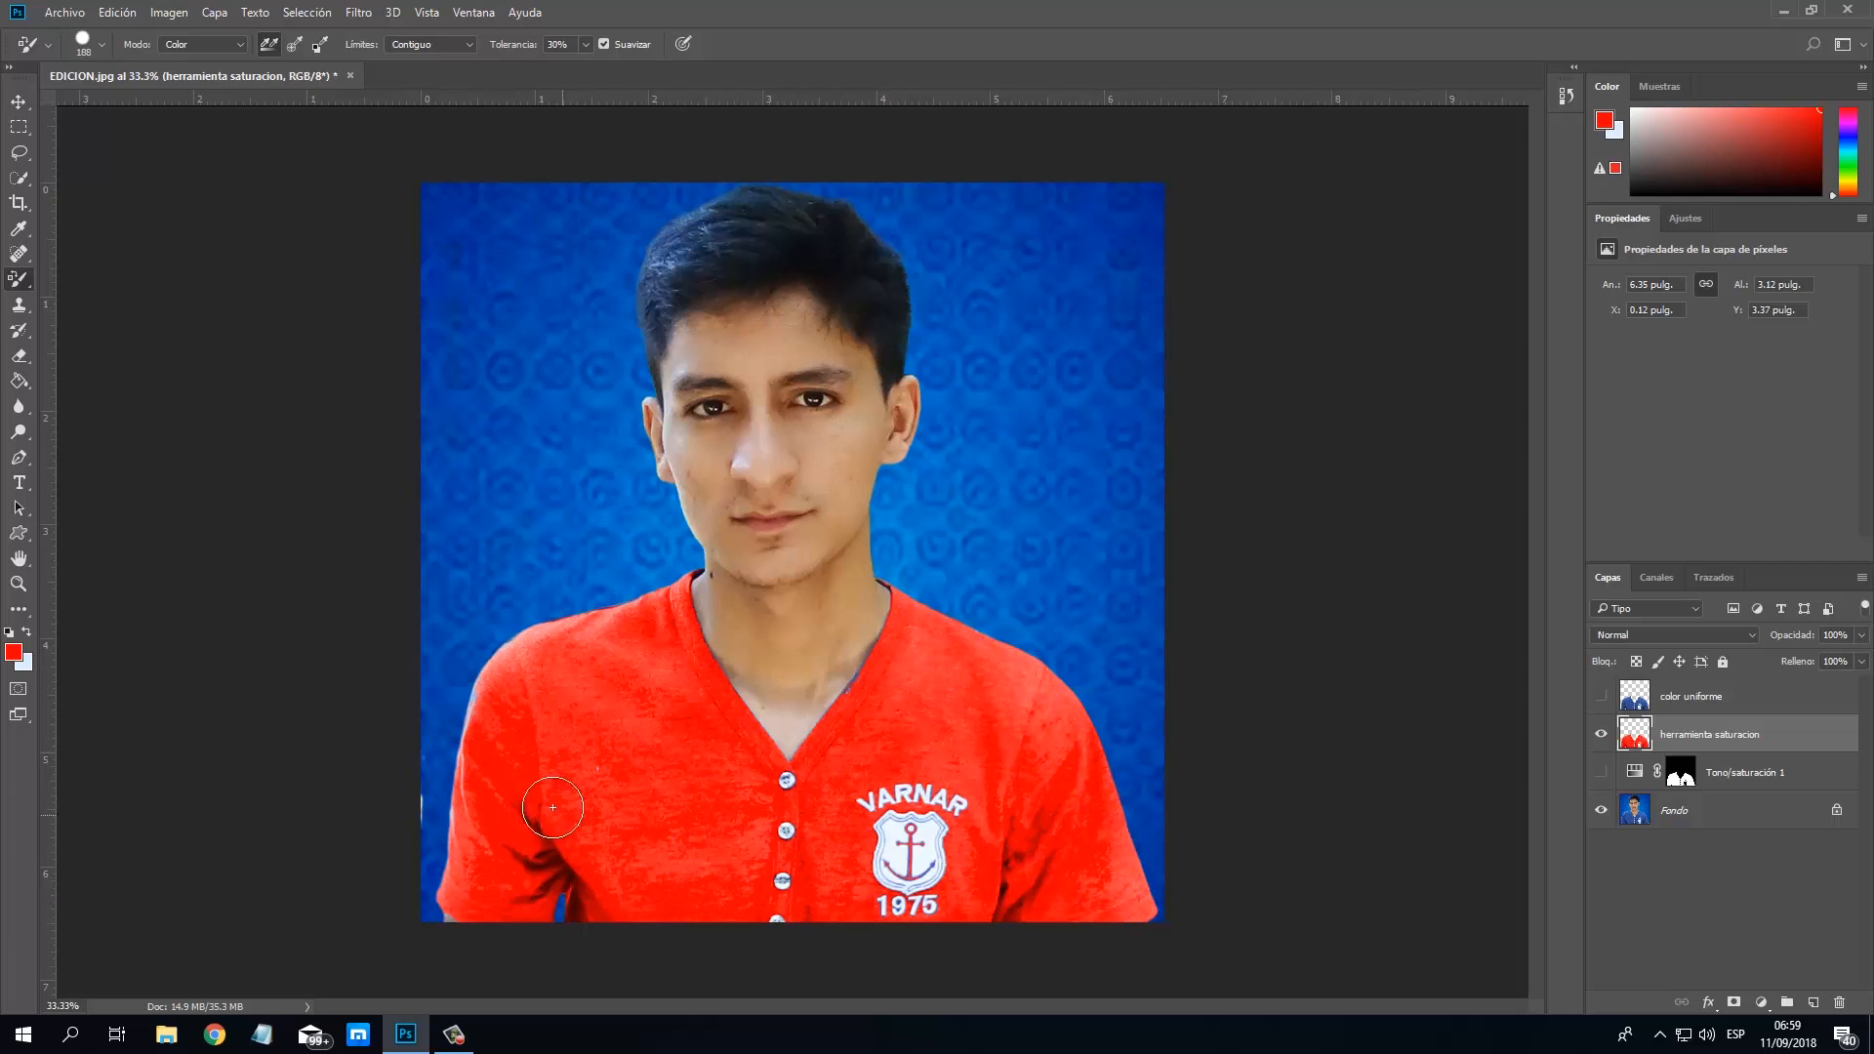
# Change the foreground color to cyan (00eaff) and repaint the entire red shirt with it, including the area around the logo.
pyautogui.click(14, 651)
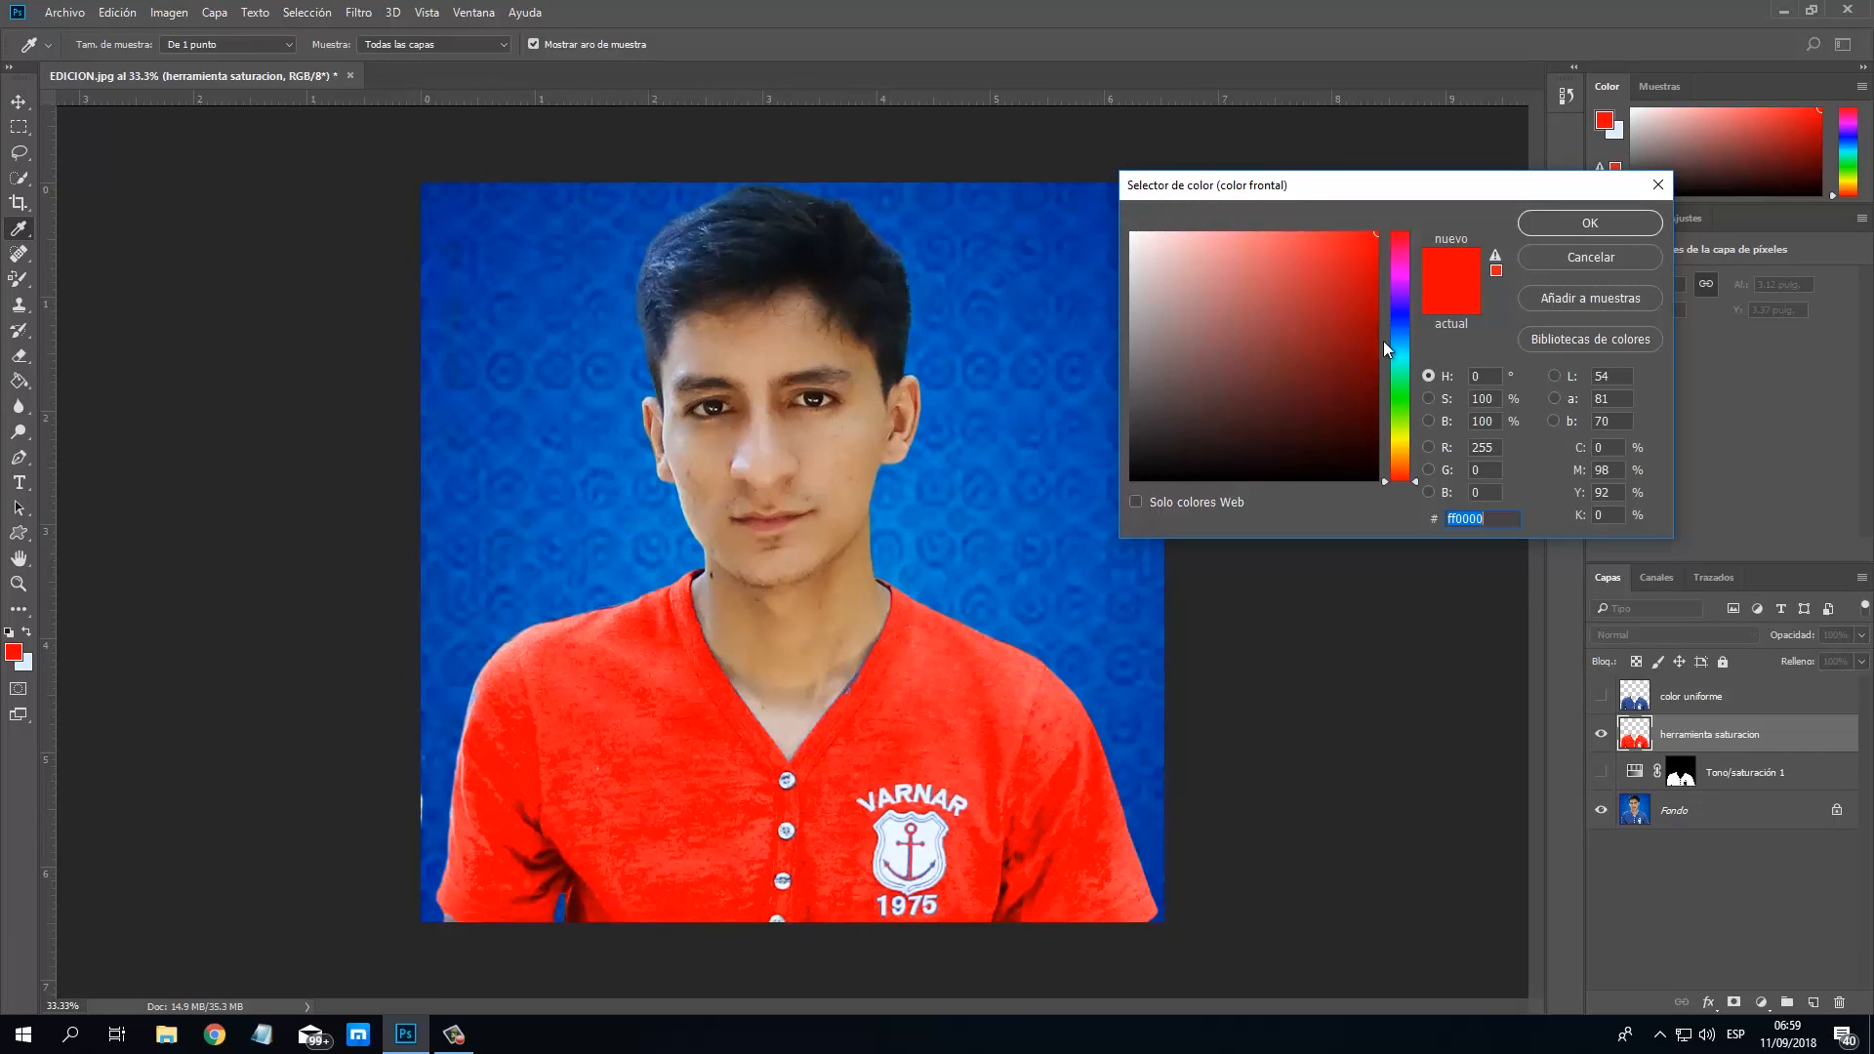
pyautogui.click(1408, 353)
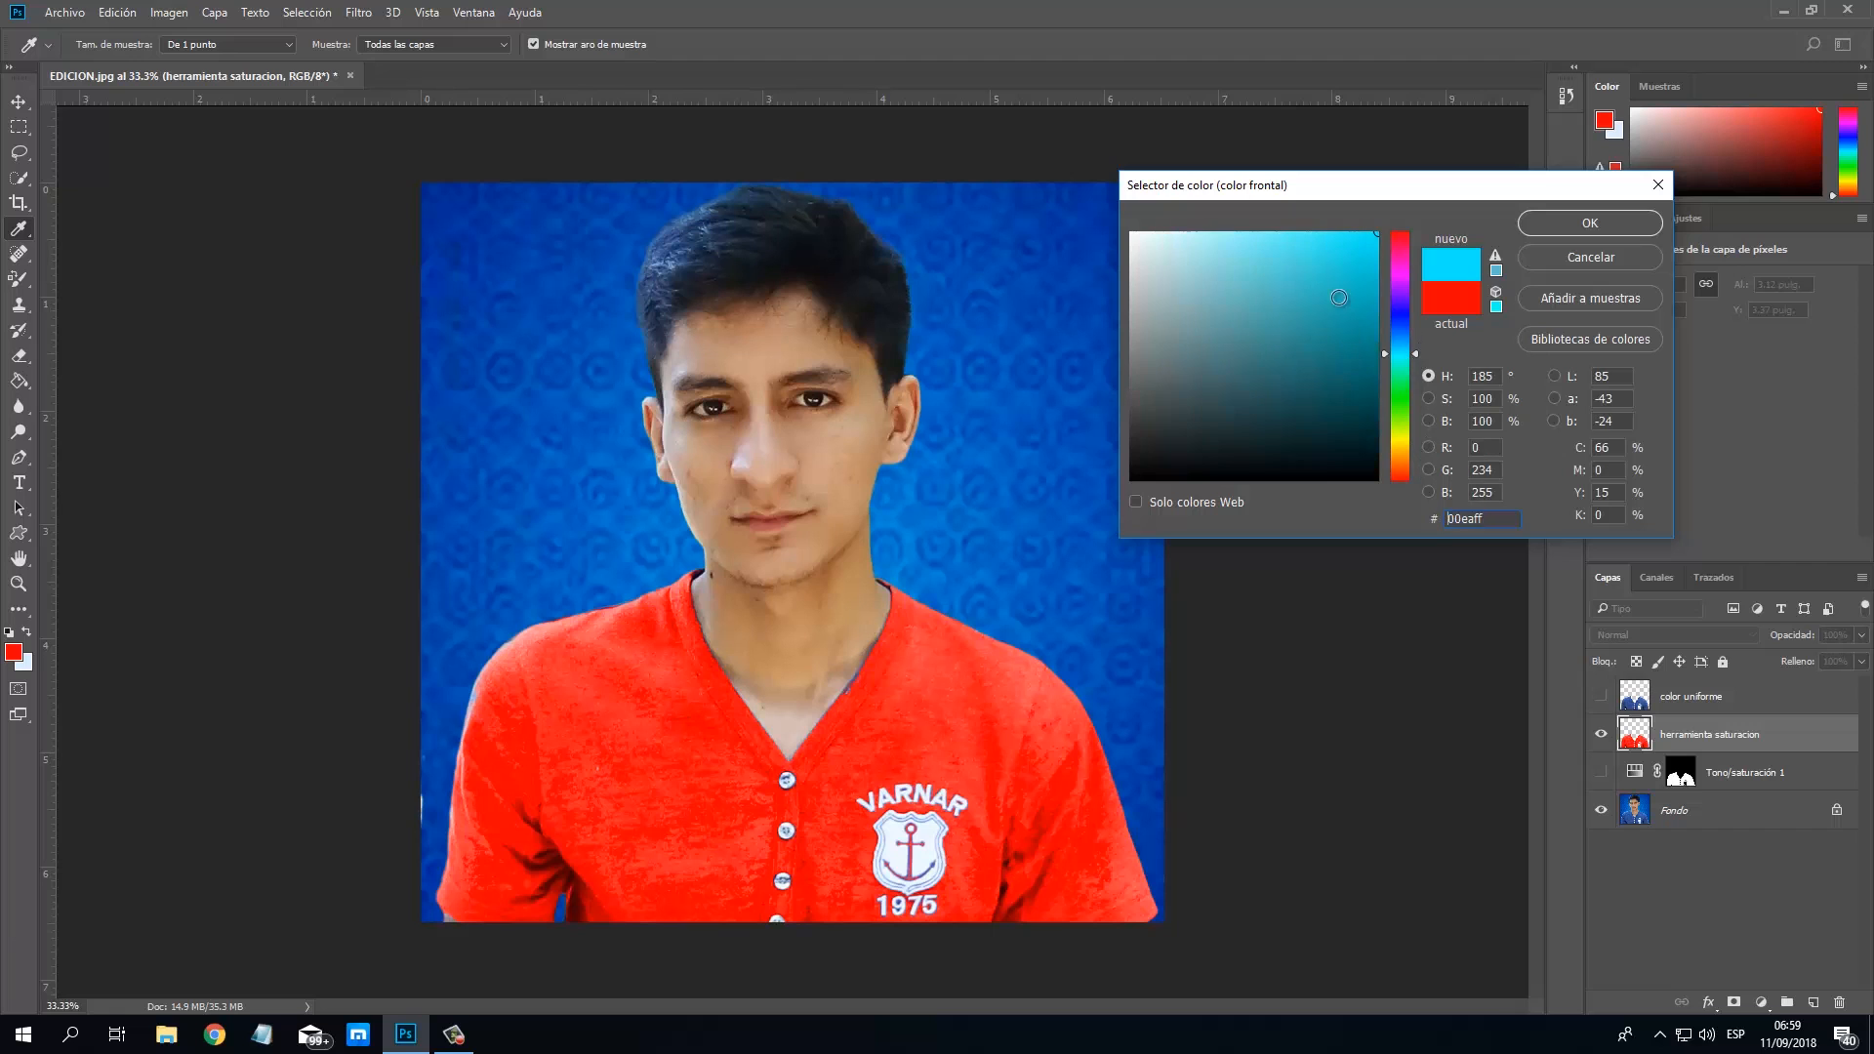
pyautogui.click(1575, 224)
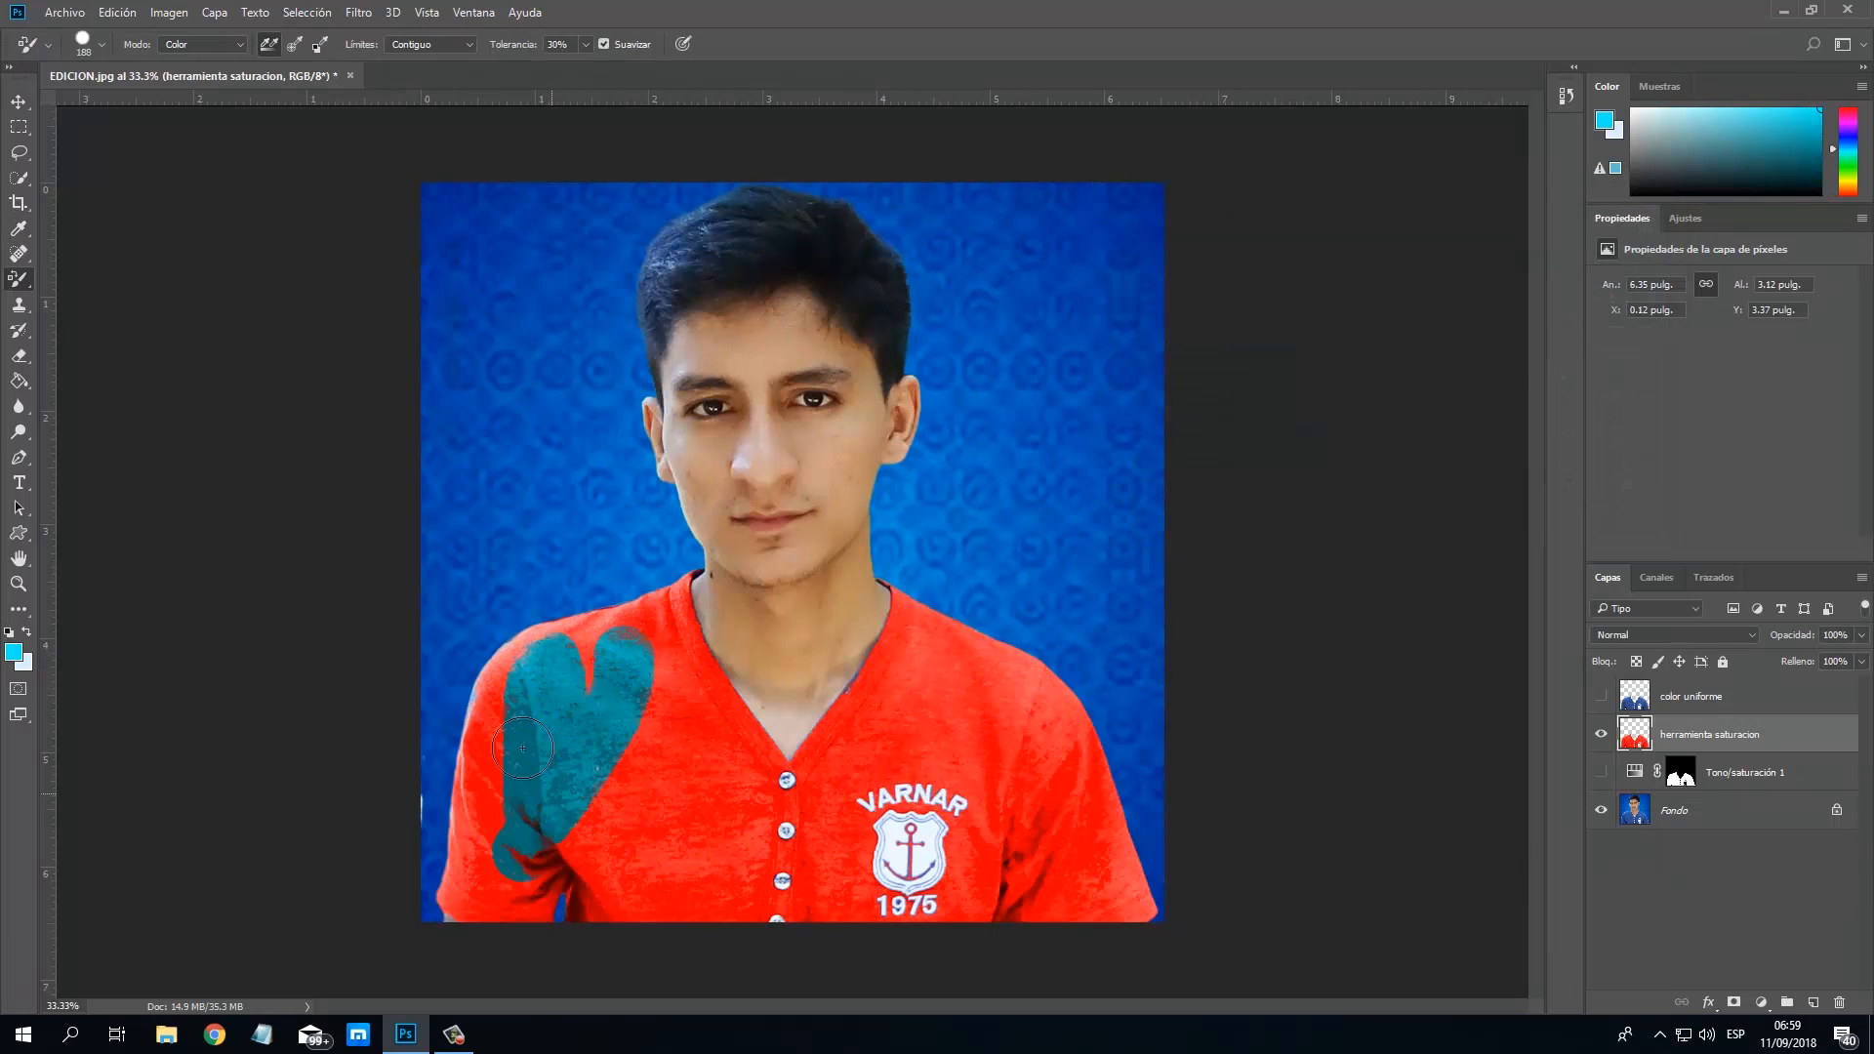
pyautogui.moveTo(522, 747)
pyautogui.mouseDown()
pyautogui.moveTo(439, 913)
pyautogui.moveTo(495, 770)
pyautogui.moveTo(606, 652)
pyautogui.moveTo(651, 569)
pyautogui.moveTo(499, 674)
pyautogui.moveTo(473, 728)
pyautogui.moveTo(577, 603)
pyautogui.moveTo(524, 666)
pyautogui.moveTo(580, 672)
pyautogui.moveTo(661, 595)
pyautogui.moveTo(674, 689)
pyautogui.moveTo(764, 785)
pyautogui.mouseUp()
pyautogui.moveTo(652, 860)
pyautogui.mouseDown()
pyautogui.moveTo(535, 933)
pyautogui.moveTo(573, 955)
pyautogui.moveTo(537, 910)
pyautogui.moveTo(752, 935)
pyautogui.moveTo(742, 861)
pyautogui.mouseUp()
pyautogui.moveTo(846, 749)
pyautogui.mouseDown()
pyautogui.moveTo(918, 574)
pyautogui.moveTo(853, 692)
pyautogui.moveTo(869, 624)
pyautogui.moveTo(939, 713)
pyautogui.moveTo(825, 783)
pyautogui.mouseUp()
pyautogui.moveTo(973, 641)
pyautogui.mouseDown()
pyautogui.moveTo(1125, 824)
pyautogui.moveTo(1070, 736)
pyautogui.moveTo(1154, 970)
pyautogui.moveTo(1069, 848)
pyautogui.mouseUp()
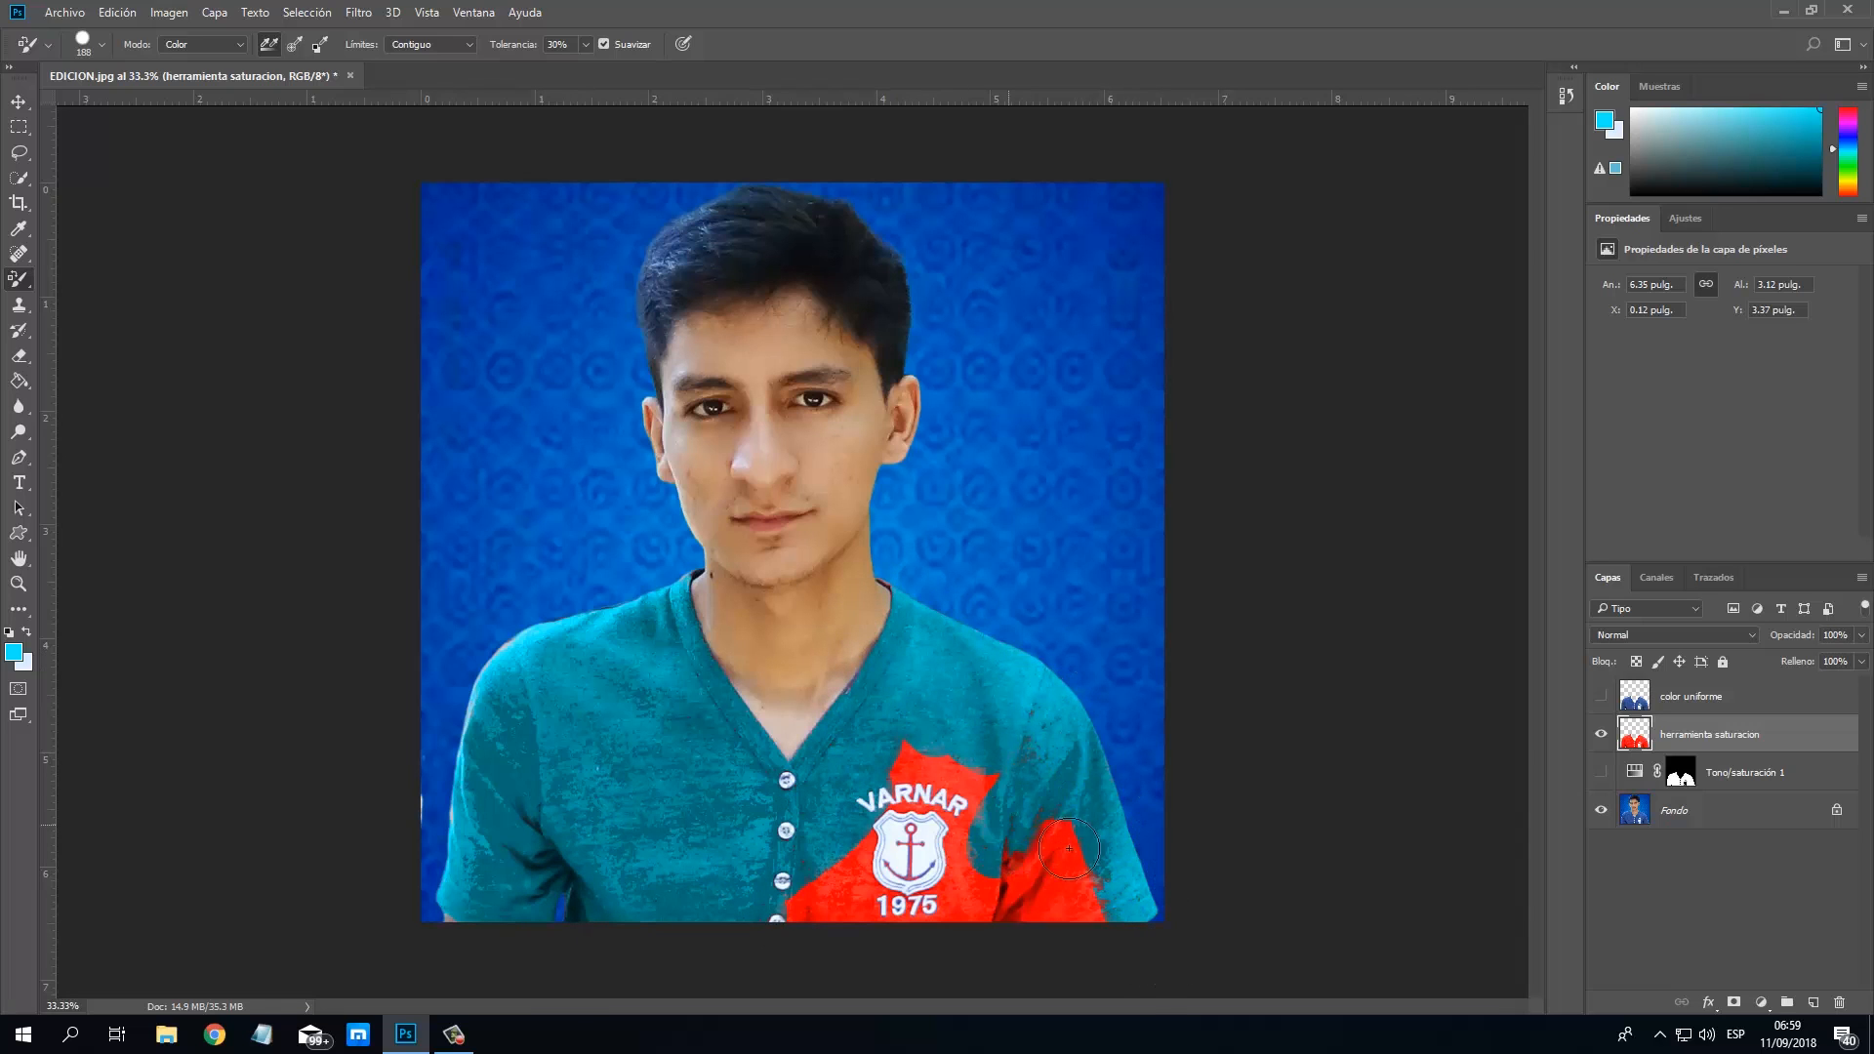
pyautogui.moveTo(906, 751)
pyautogui.mouseDown()
pyautogui.moveTo(893, 869)
pyautogui.moveTo(796, 922)
pyautogui.moveTo(914, 941)
pyautogui.moveTo(1000, 896)
pyautogui.mouseUp()
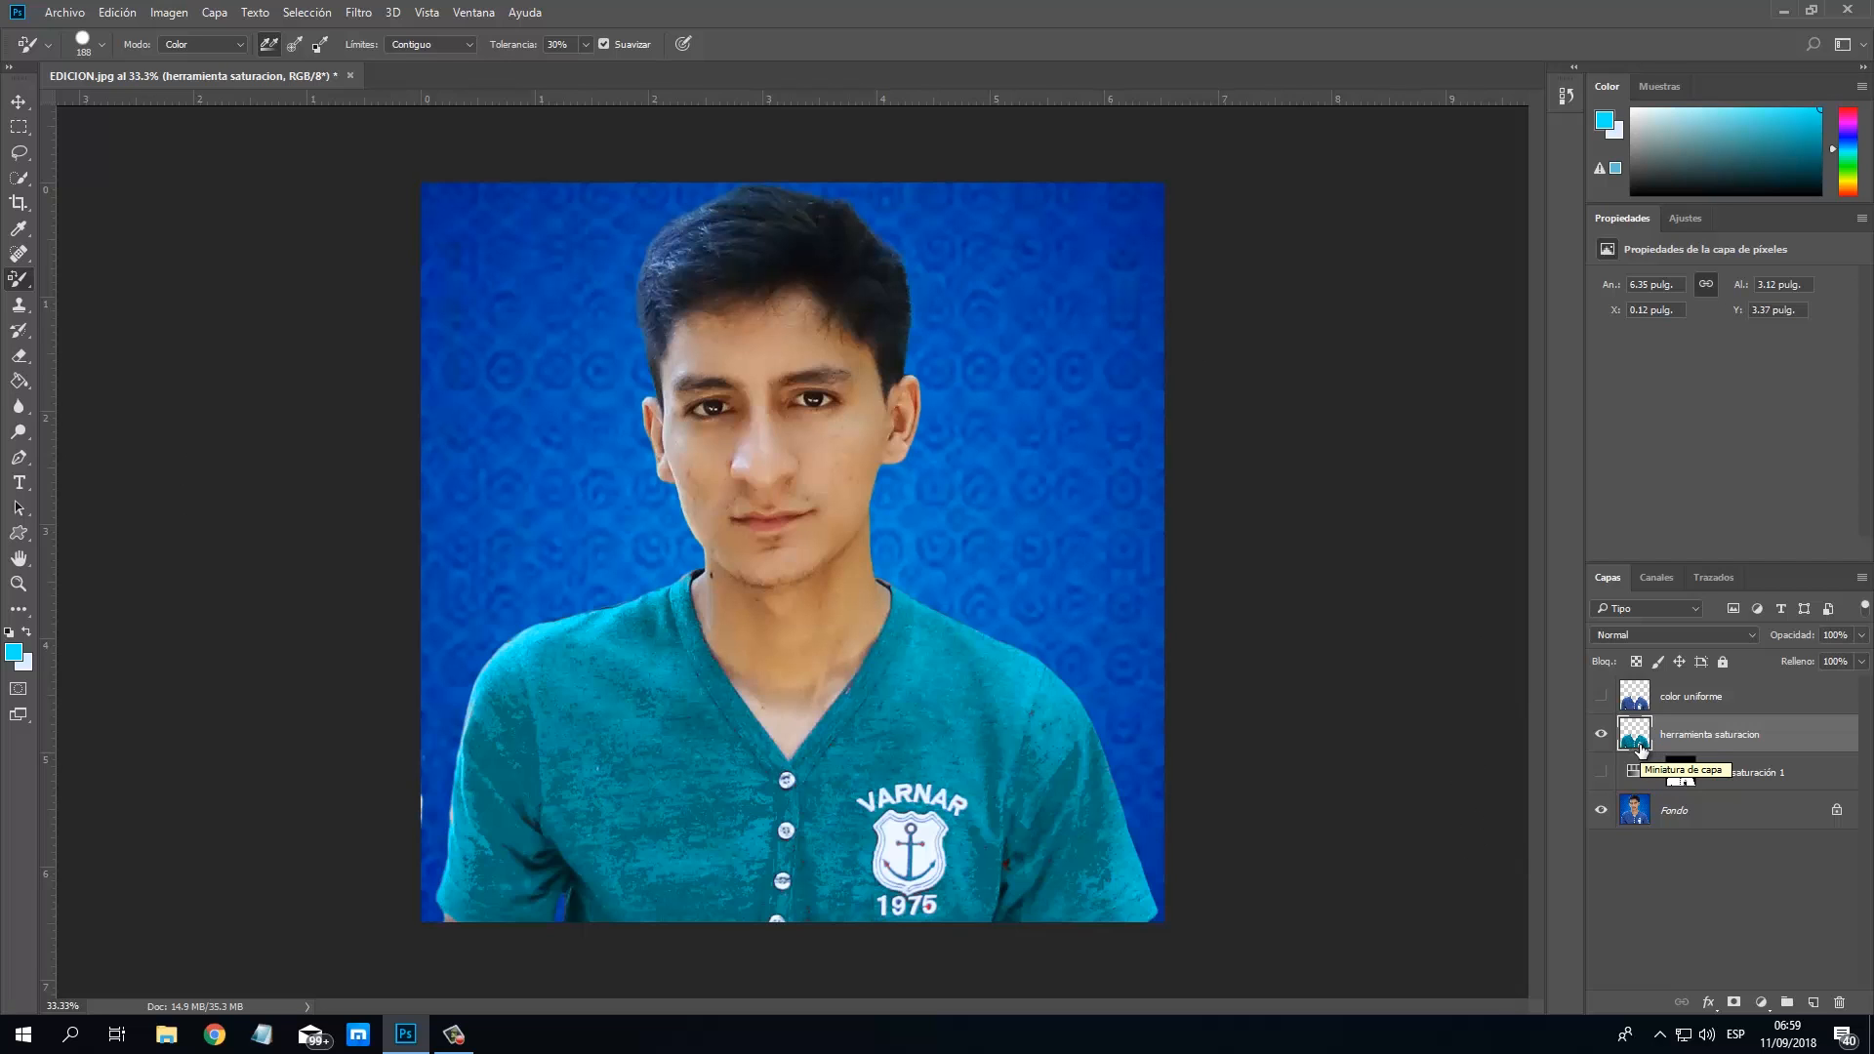
# Hide the "herramienta saturacion" layer, then show the "color uniforme" layer and make it active.
pyautogui.click(1603, 737)
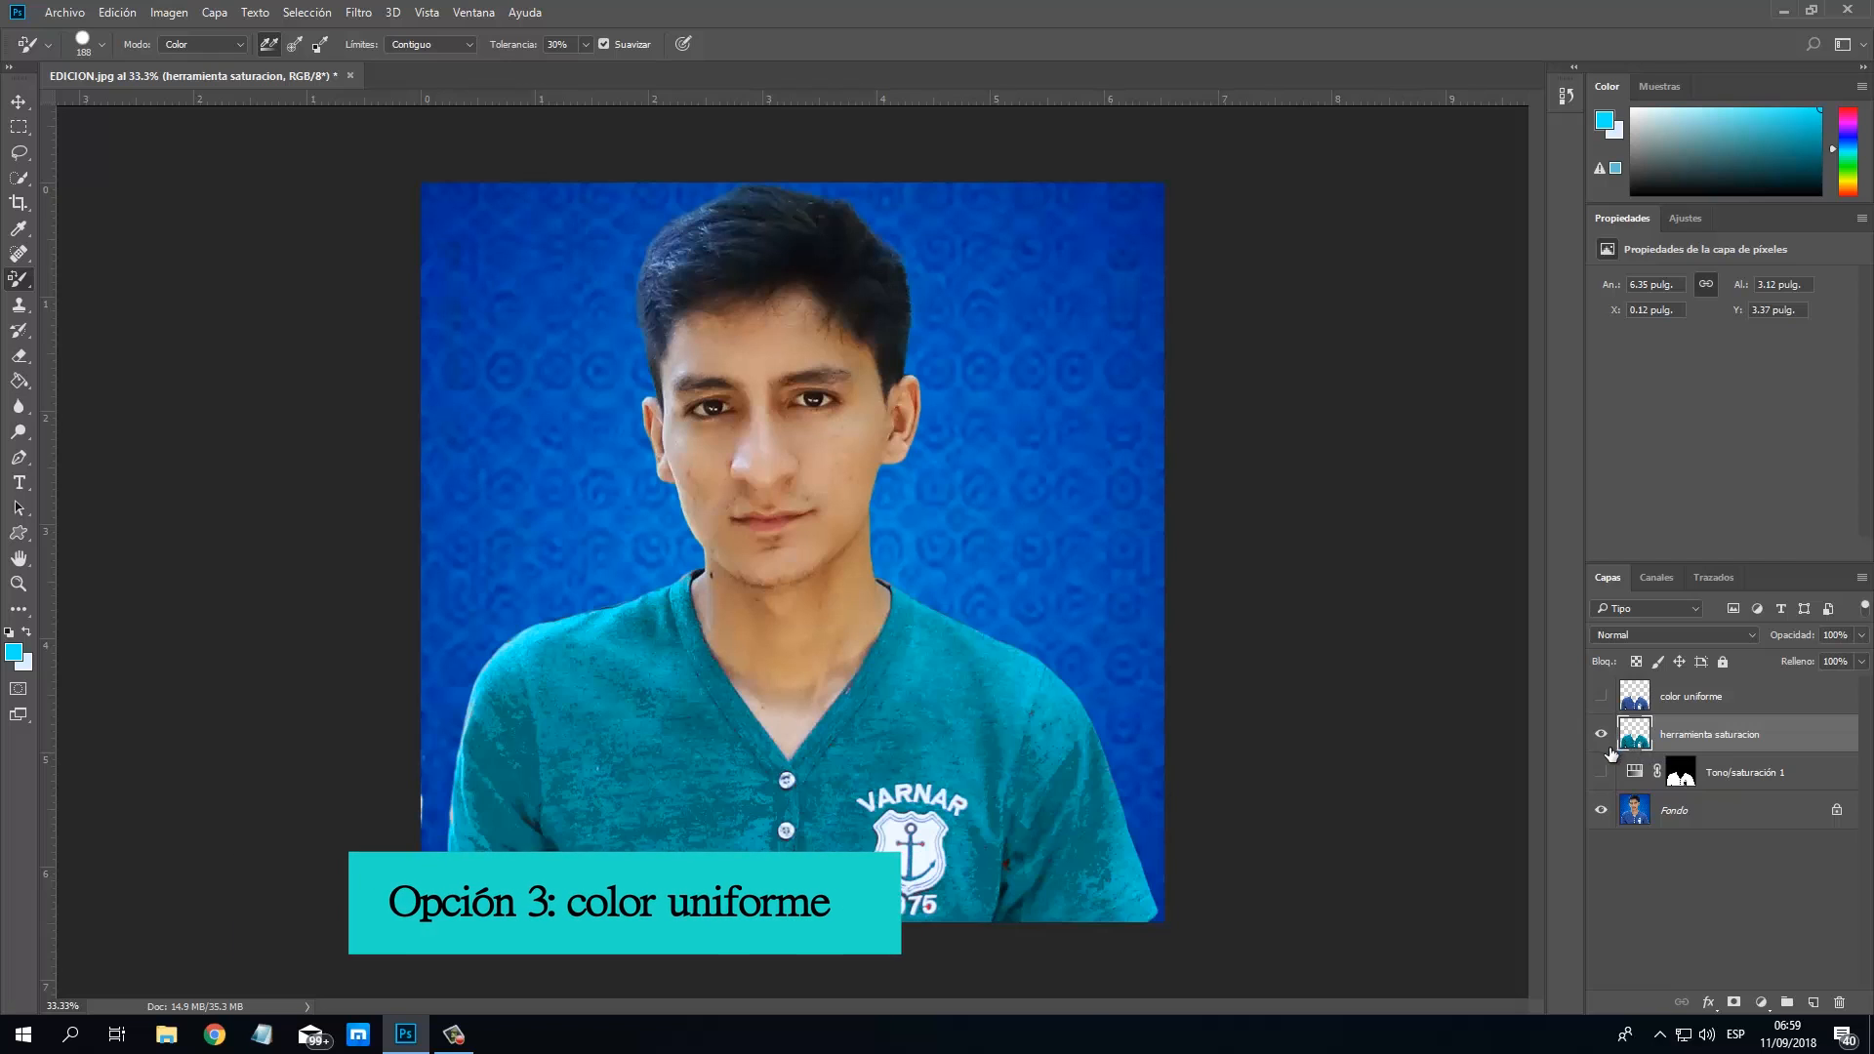
pyautogui.click(1603, 738)
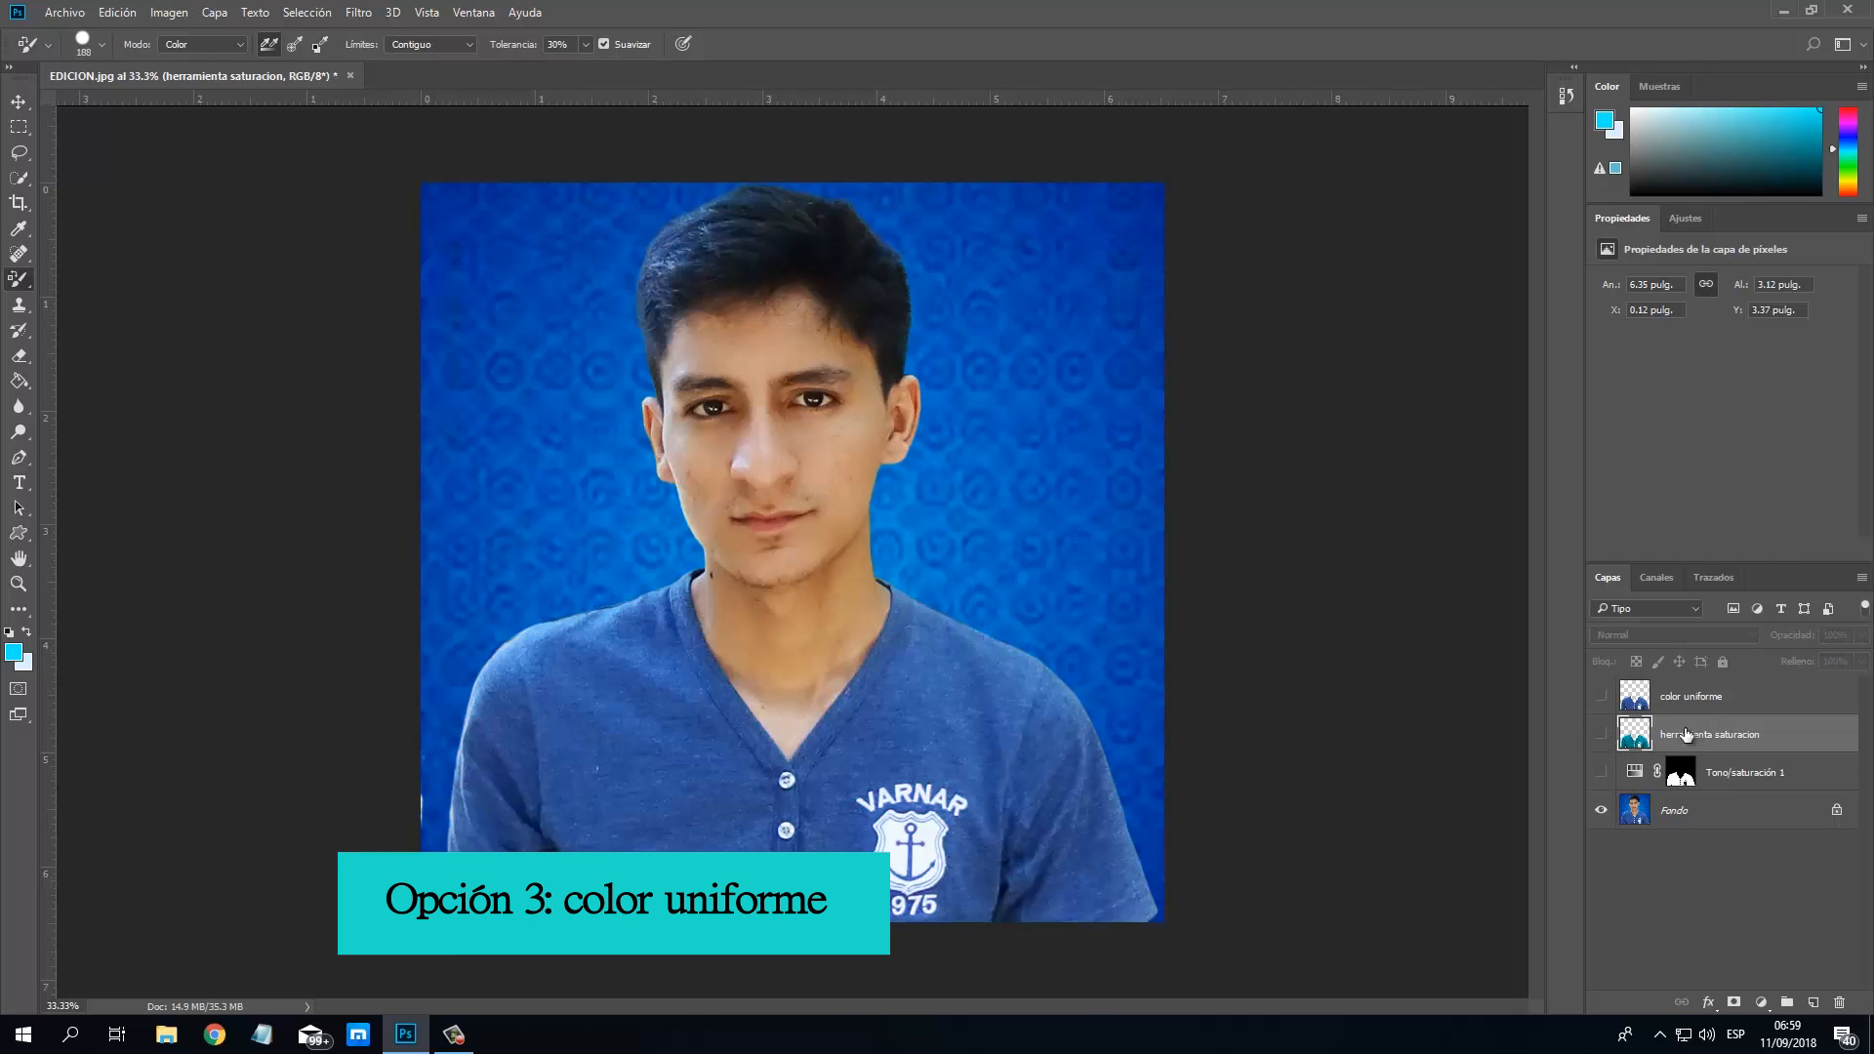
pyautogui.click(1664, 699)
pyautogui.click(1600, 696)
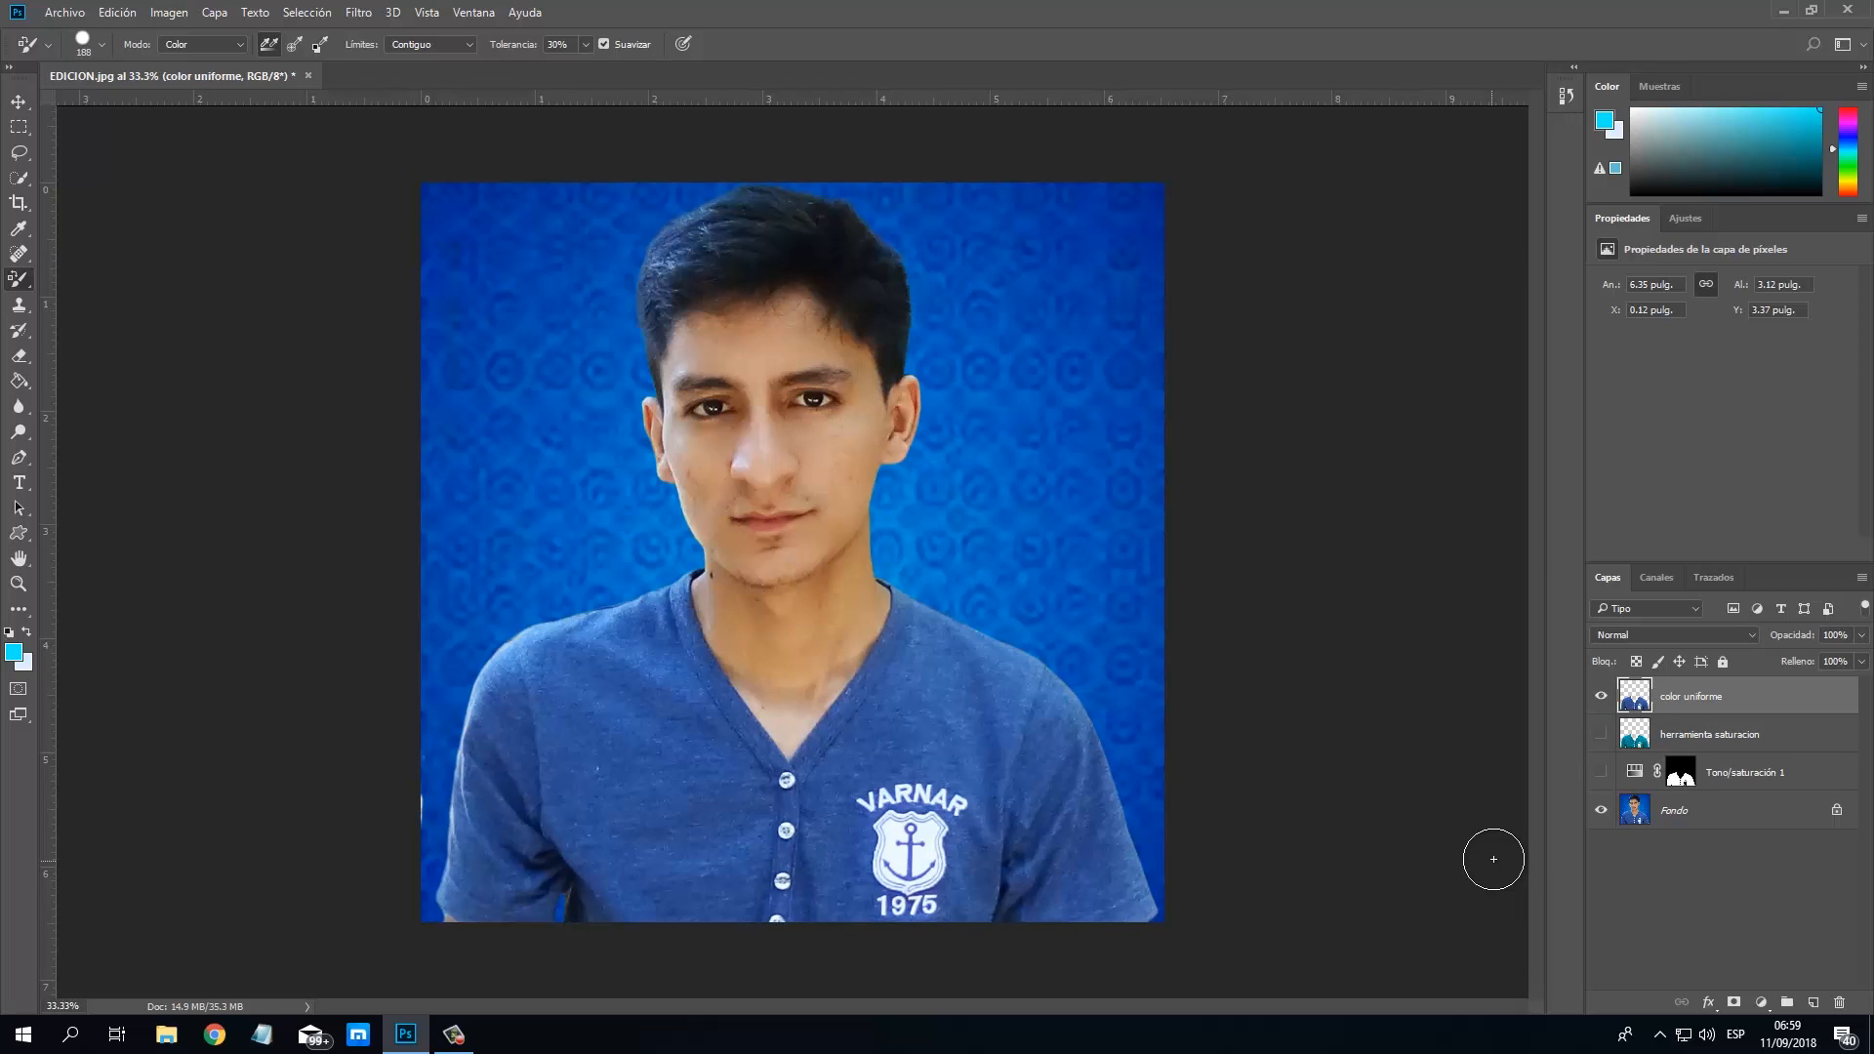
# Add a Color uniforme fill layer in red (ff0707) above the "color uniforme" layer and select its mask.
pyautogui.click(1759, 1001)
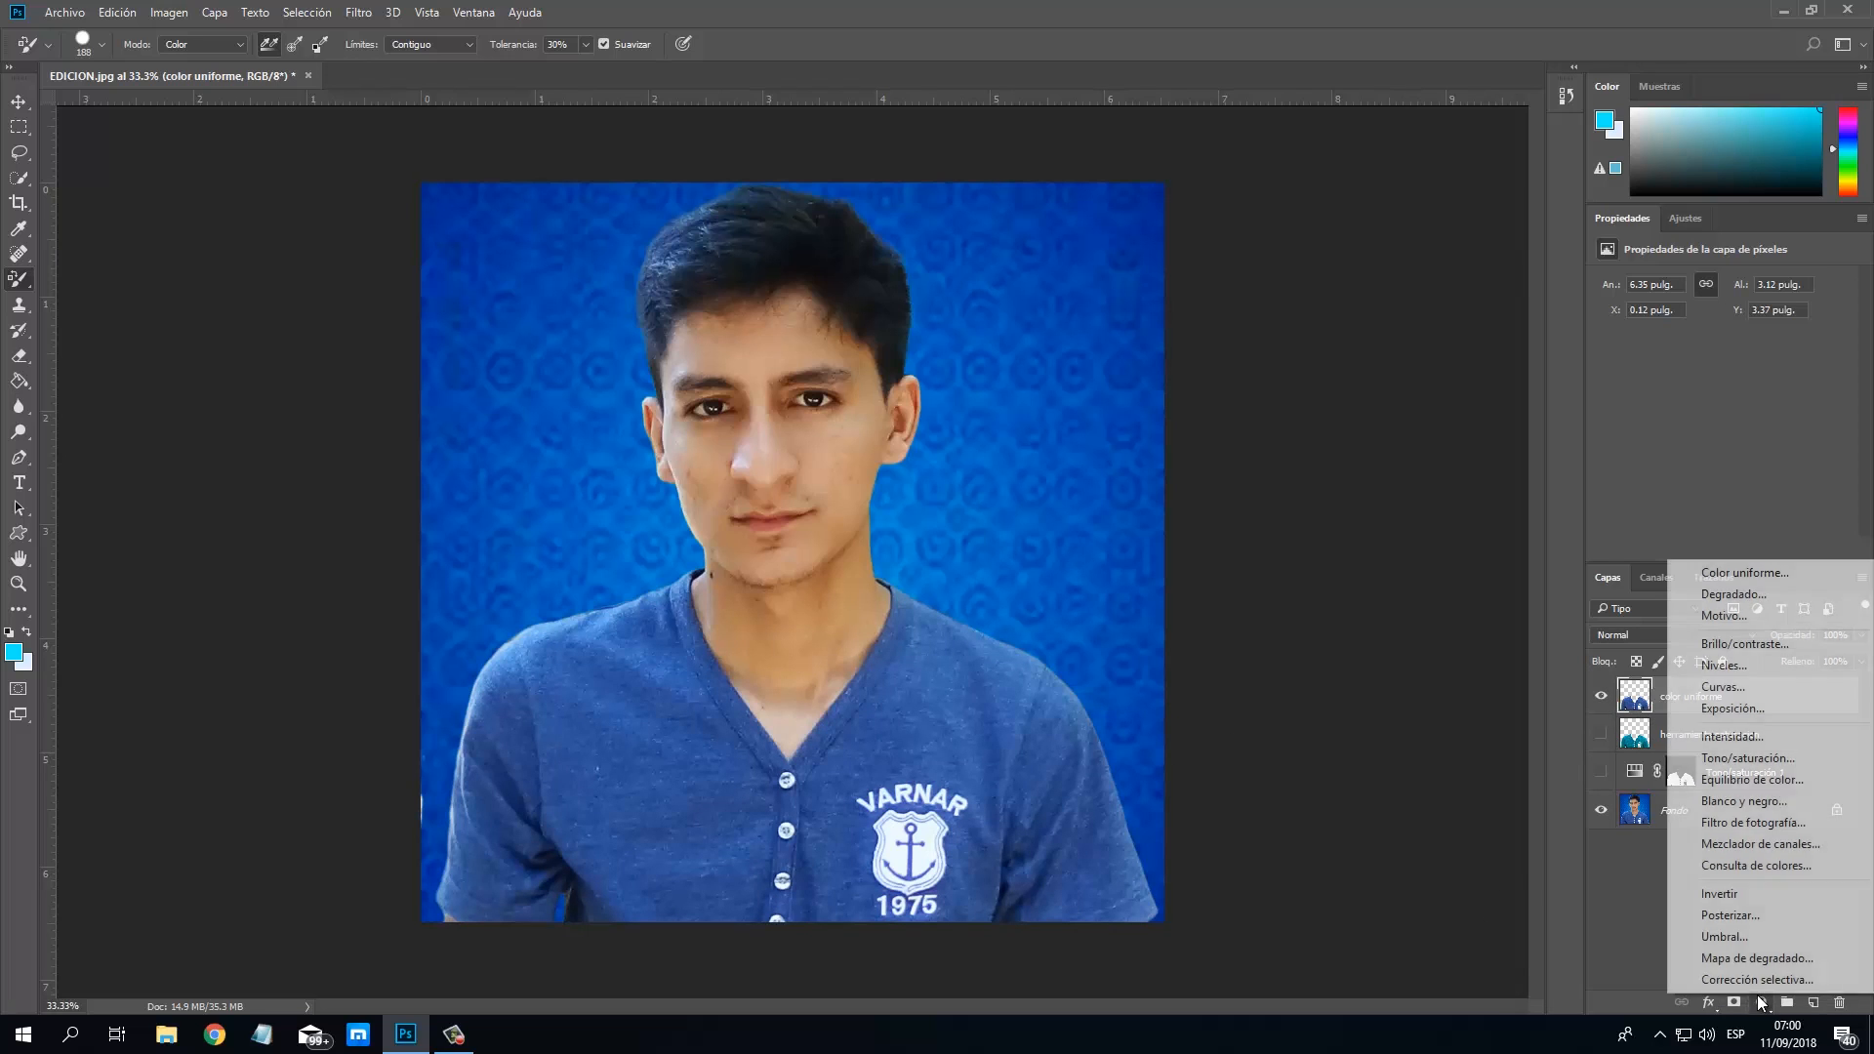
pyautogui.click(1771, 573)
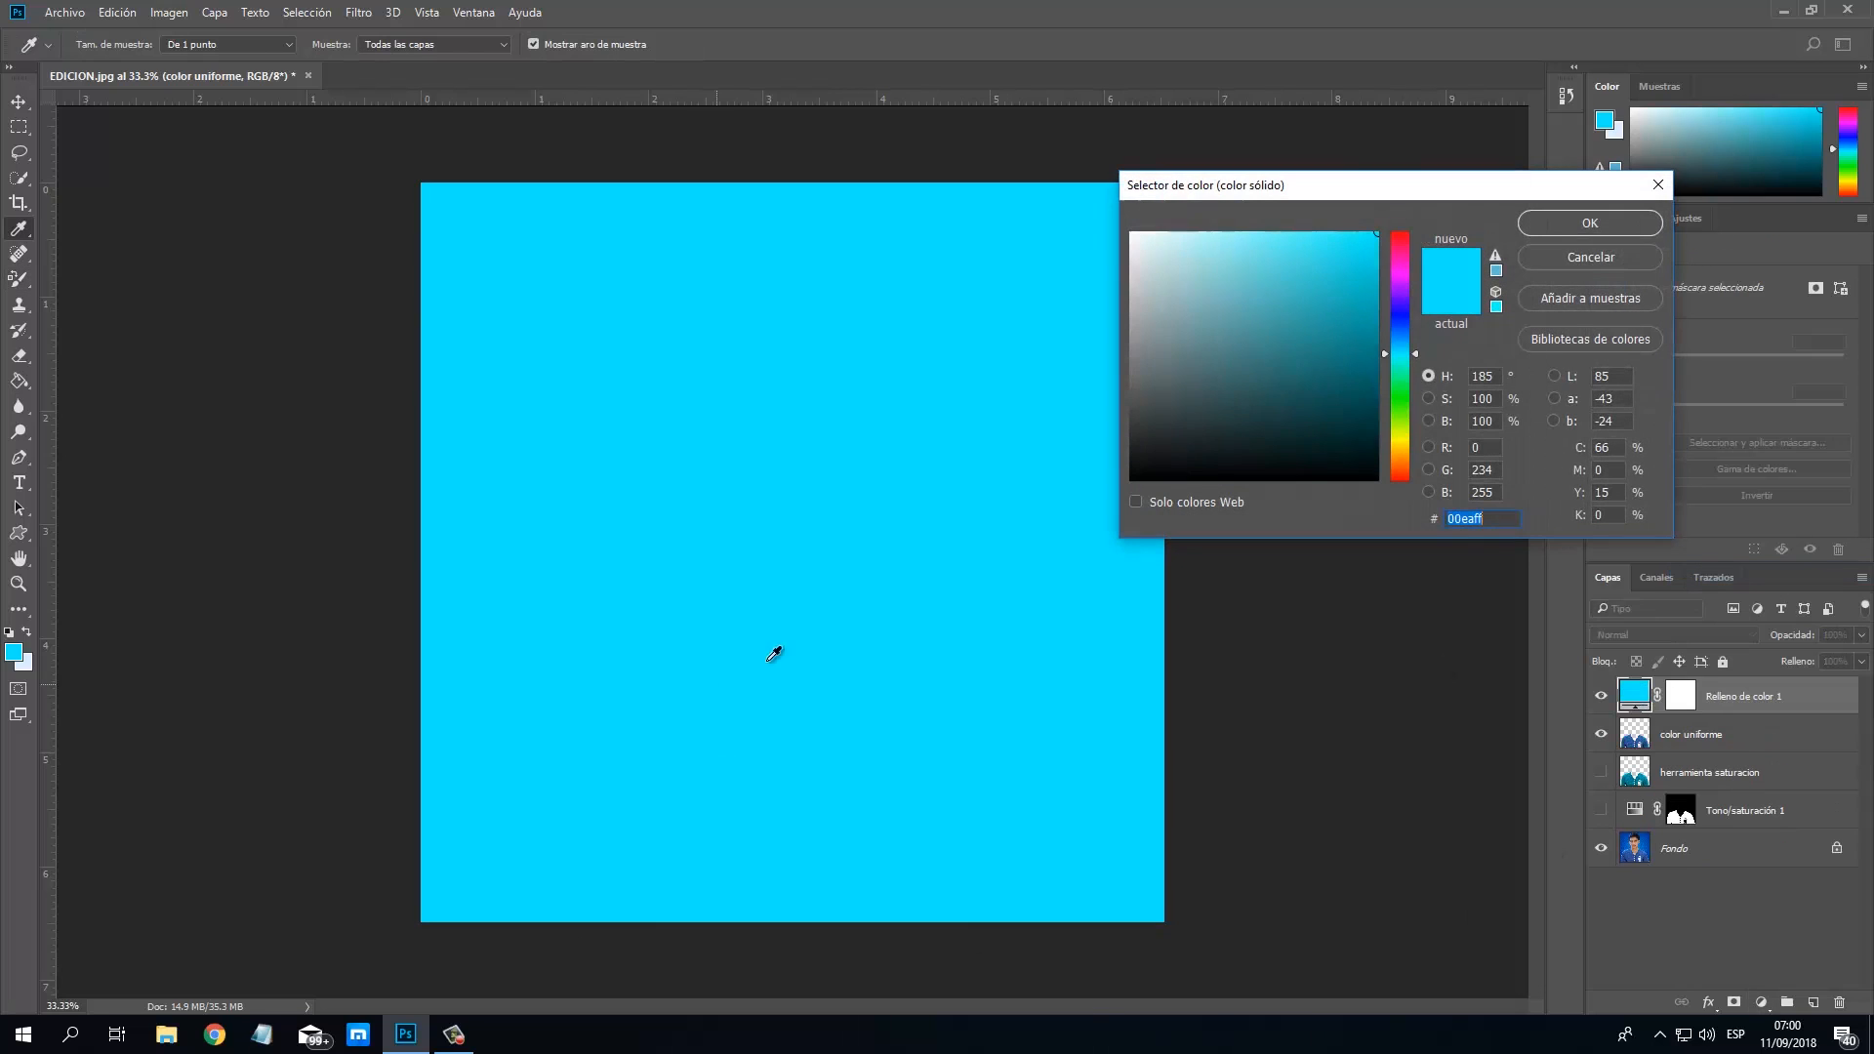
pyautogui.moveTo(1276, 197); pyautogui.dragTo(1405, 147)
pyautogui.click(1531, 185)
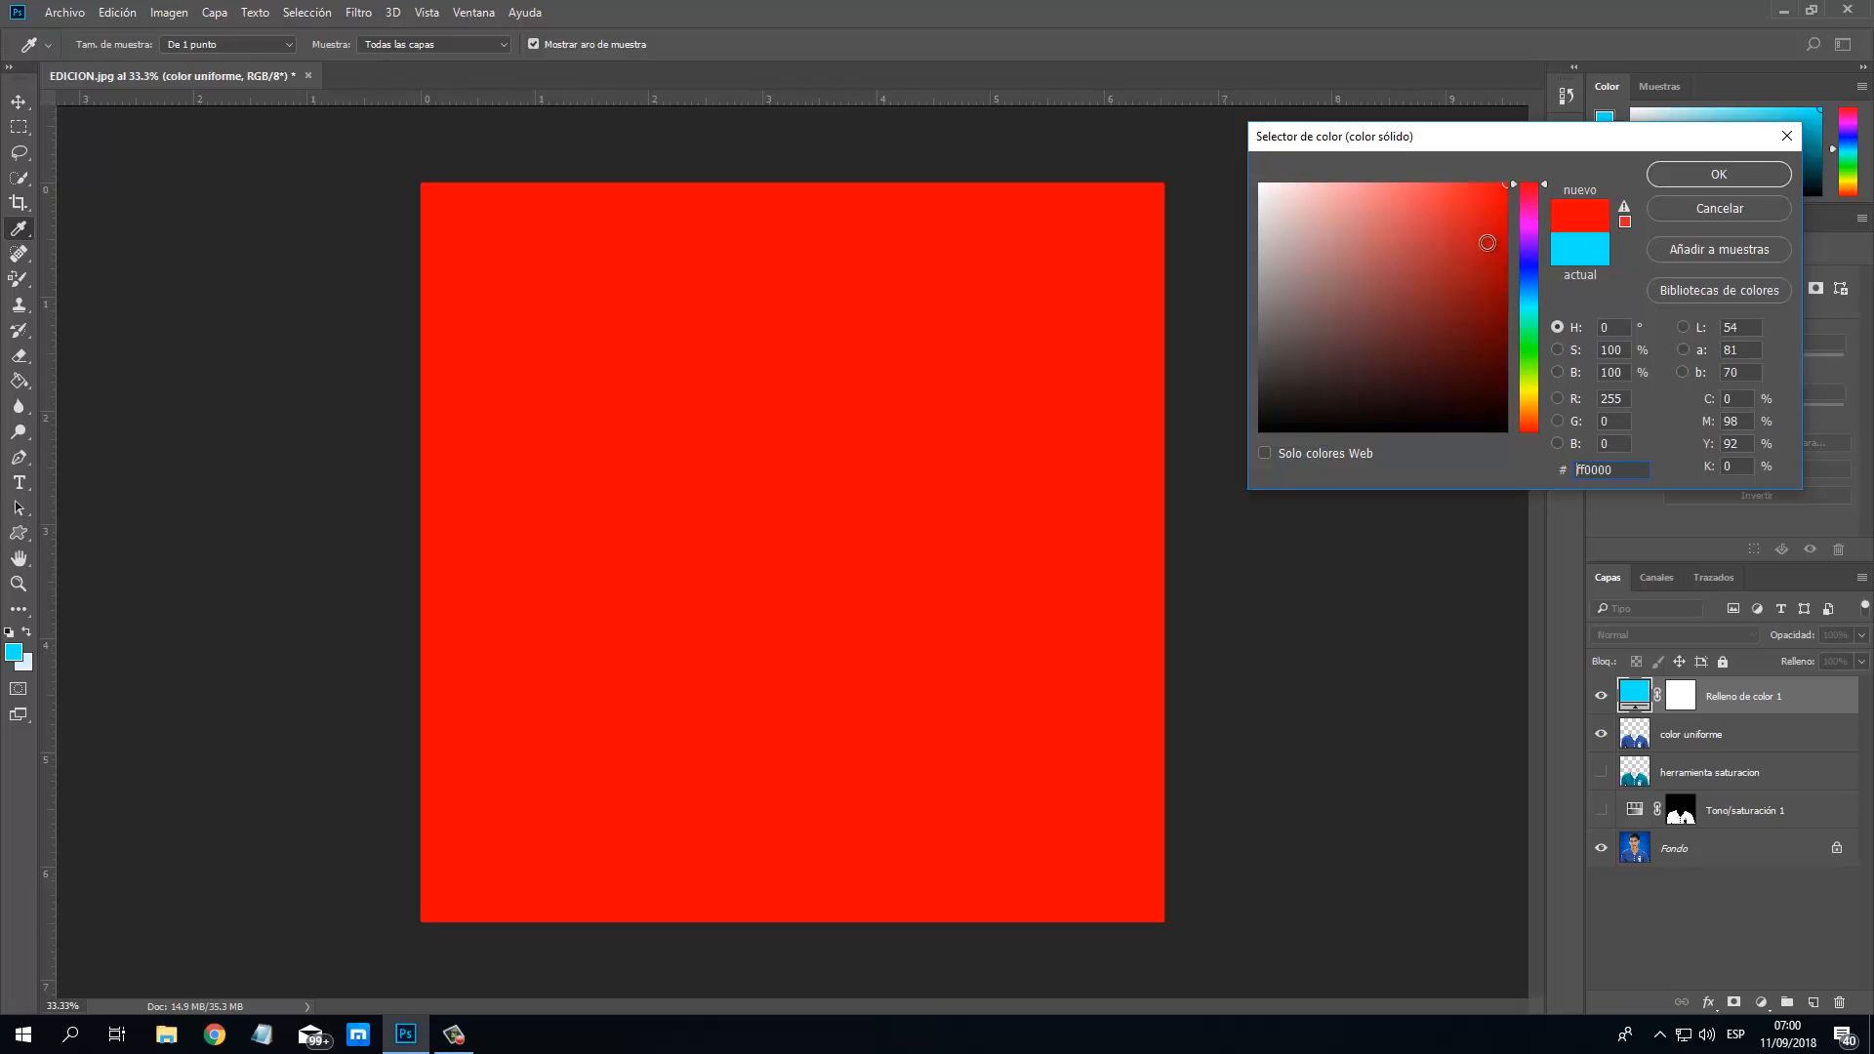
pyautogui.click(1500, 184)
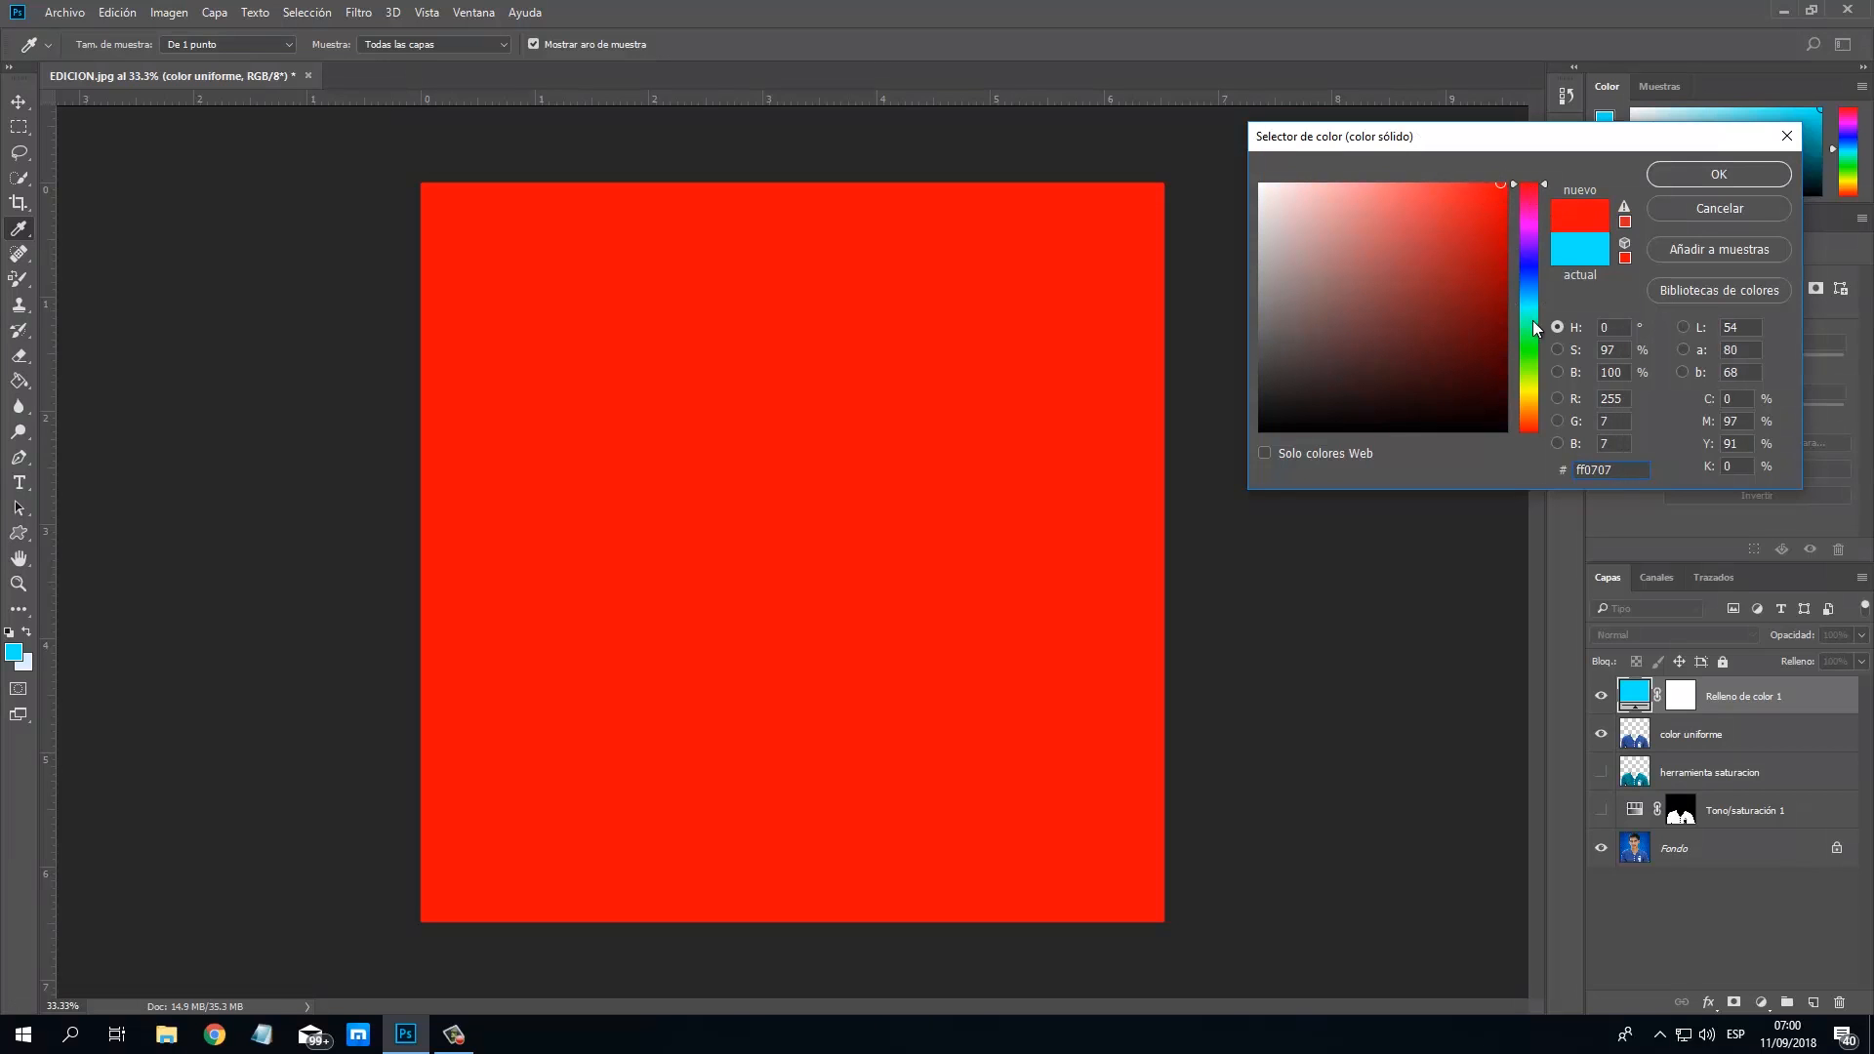
pyautogui.click(1701, 176)
pyautogui.click(1678, 710)
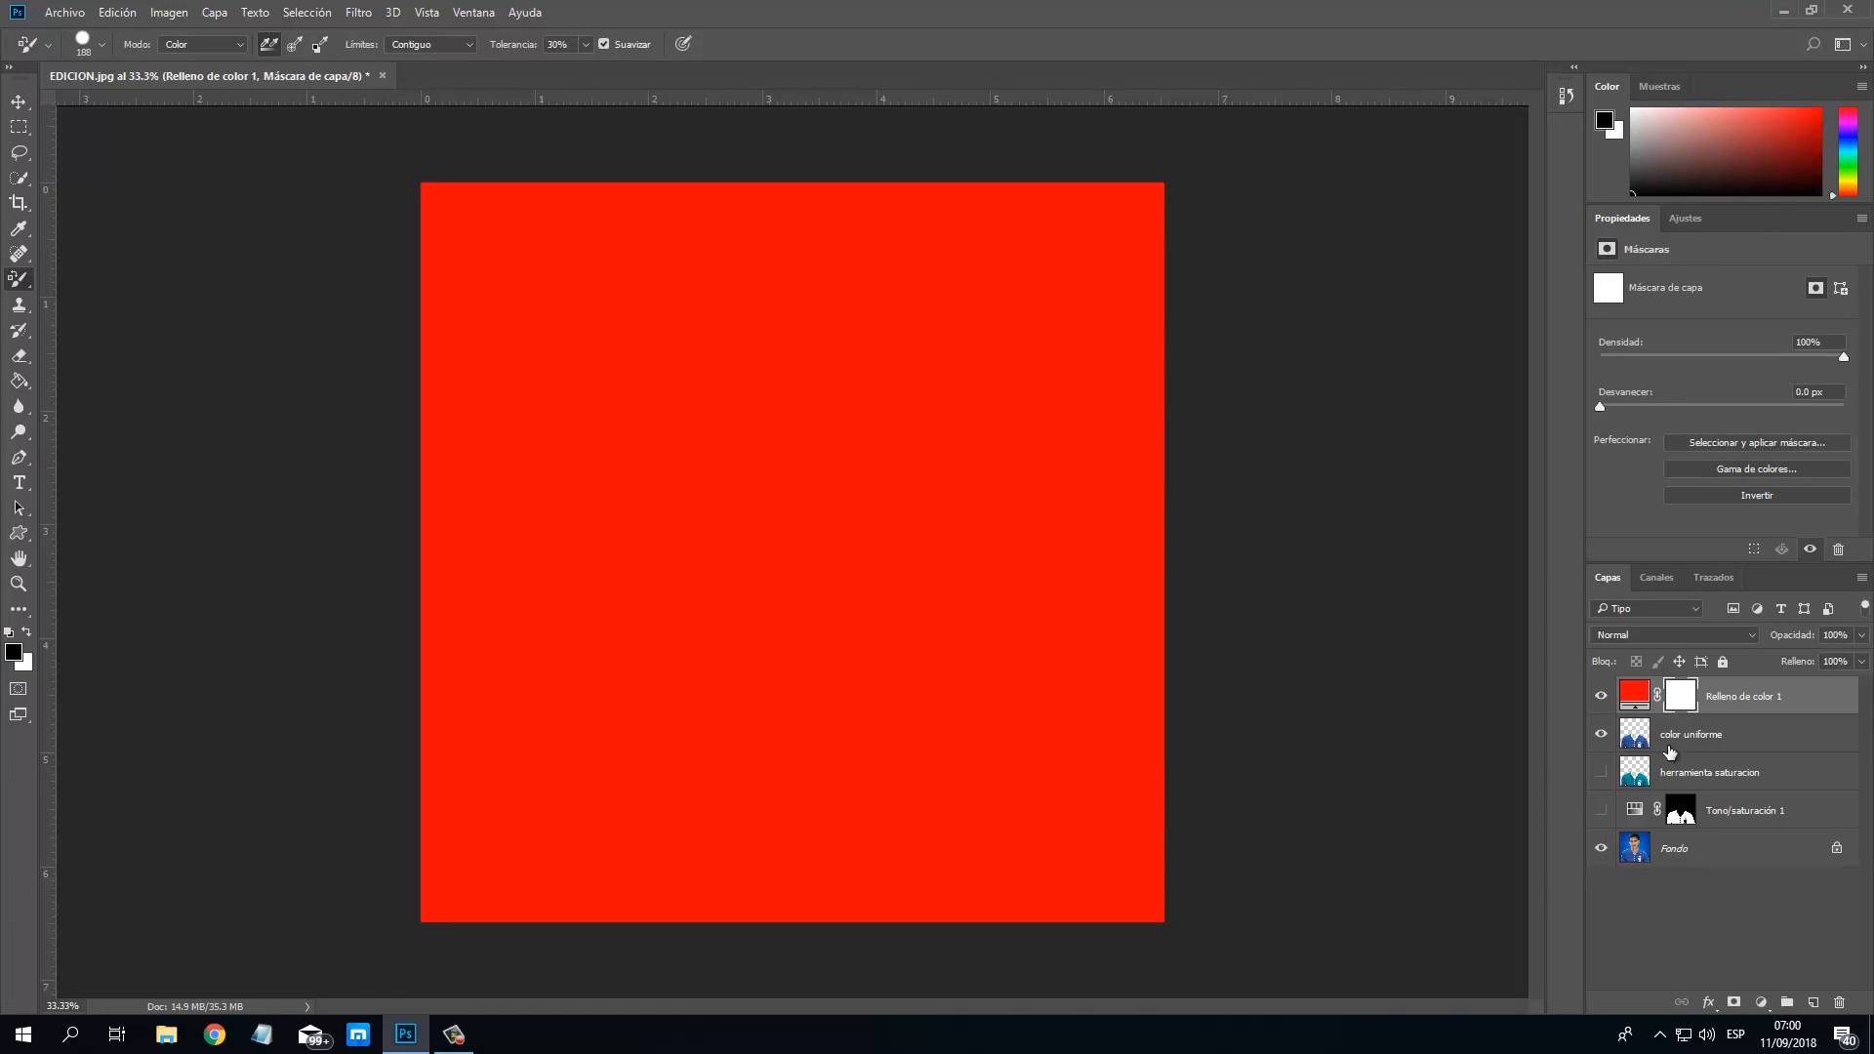
# Clip the red fill layer to the "color uniforme" layer and set its blend mode to Tono.
pyautogui.keyDown('alt'); pyautogui.click(1727, 709); pyautogui.keyUp('alt')
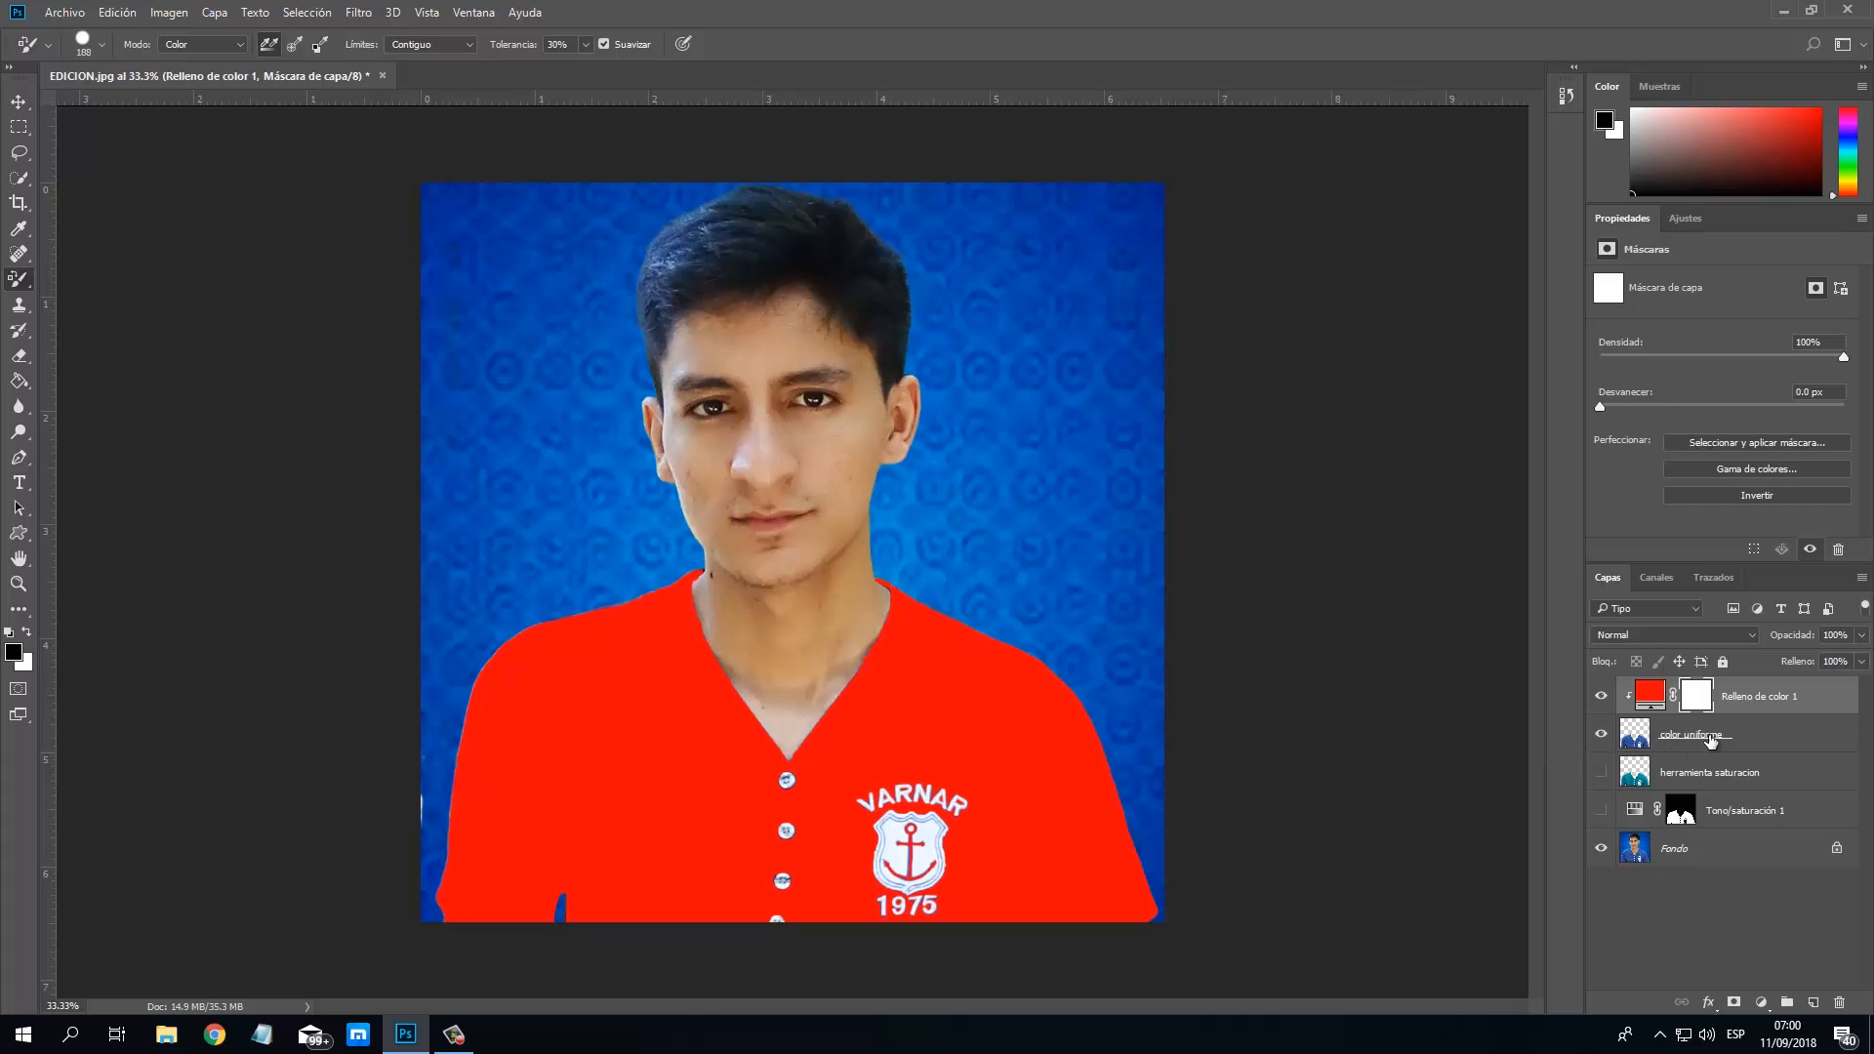
pyautogui.click(1653, 639)
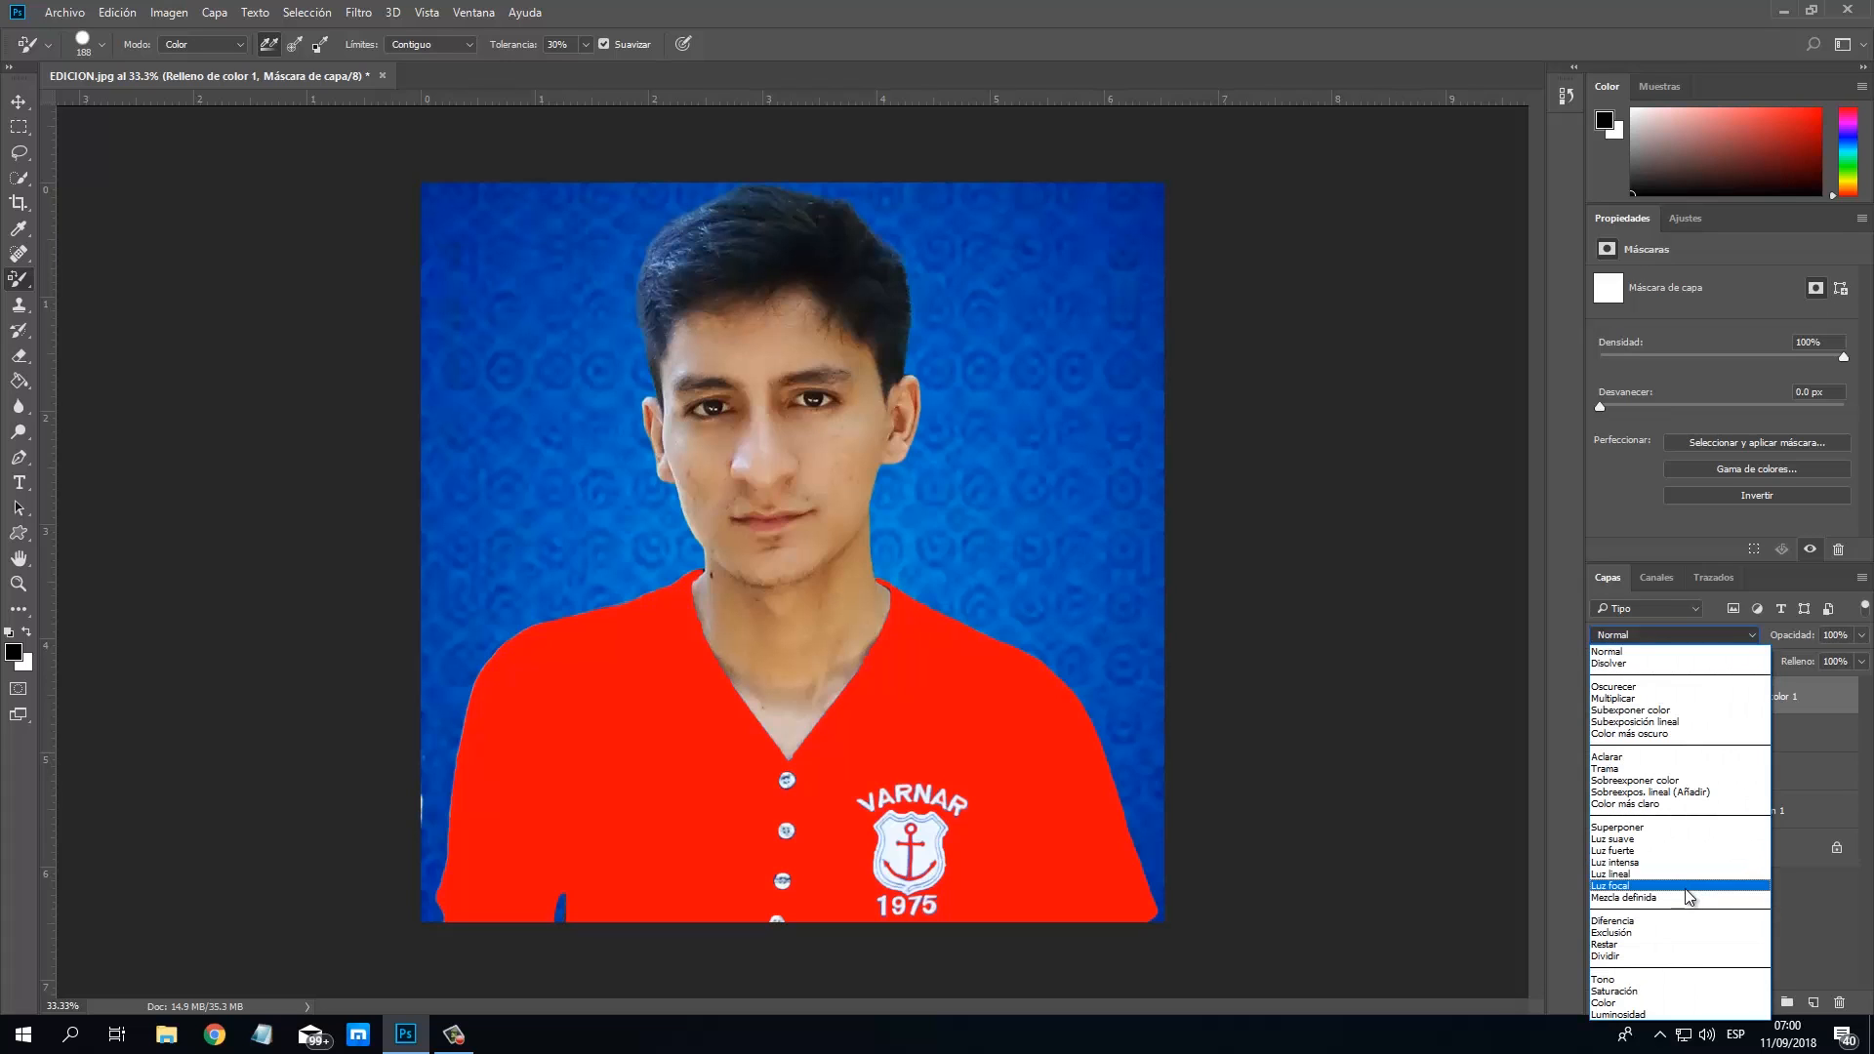
pyautogui.click(1631, 982)
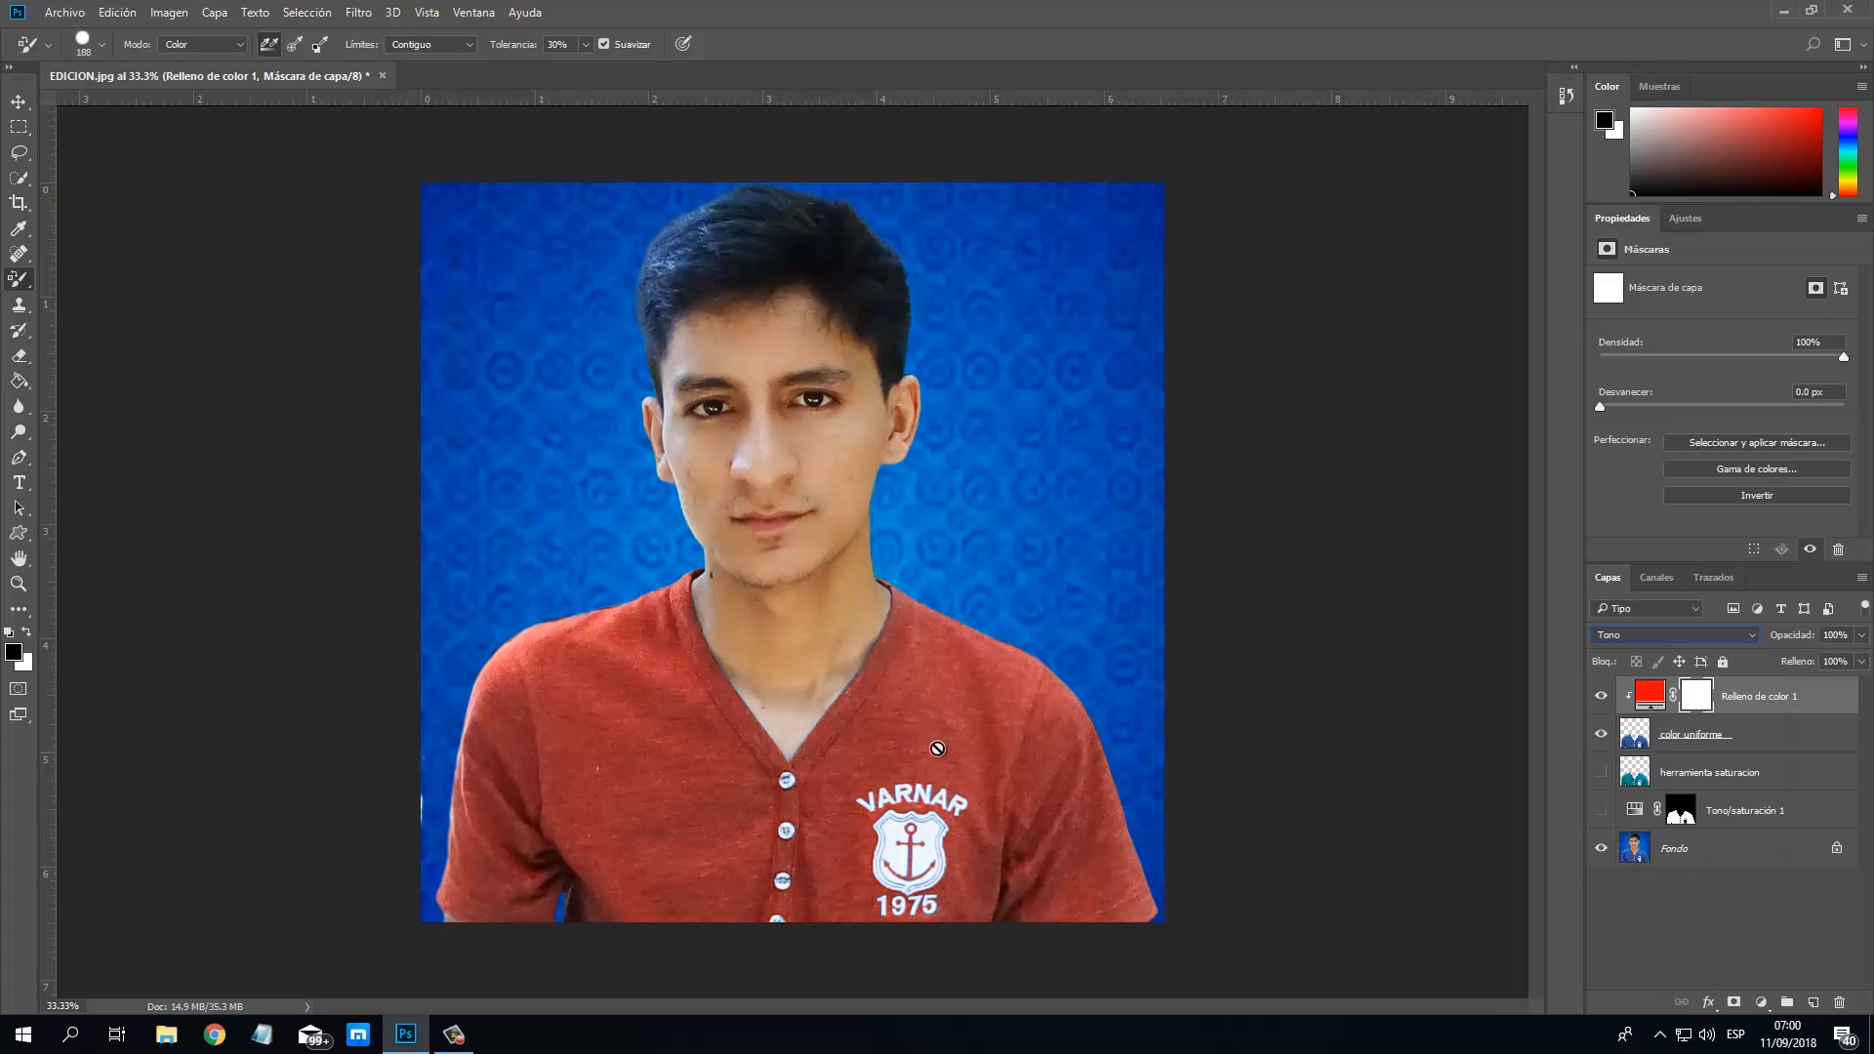
# Open the fill layer's color for editing and preview blue, green, yellow, orange-red and red hues on the shirt.
pyautogui.doubleClick(1649, 694)
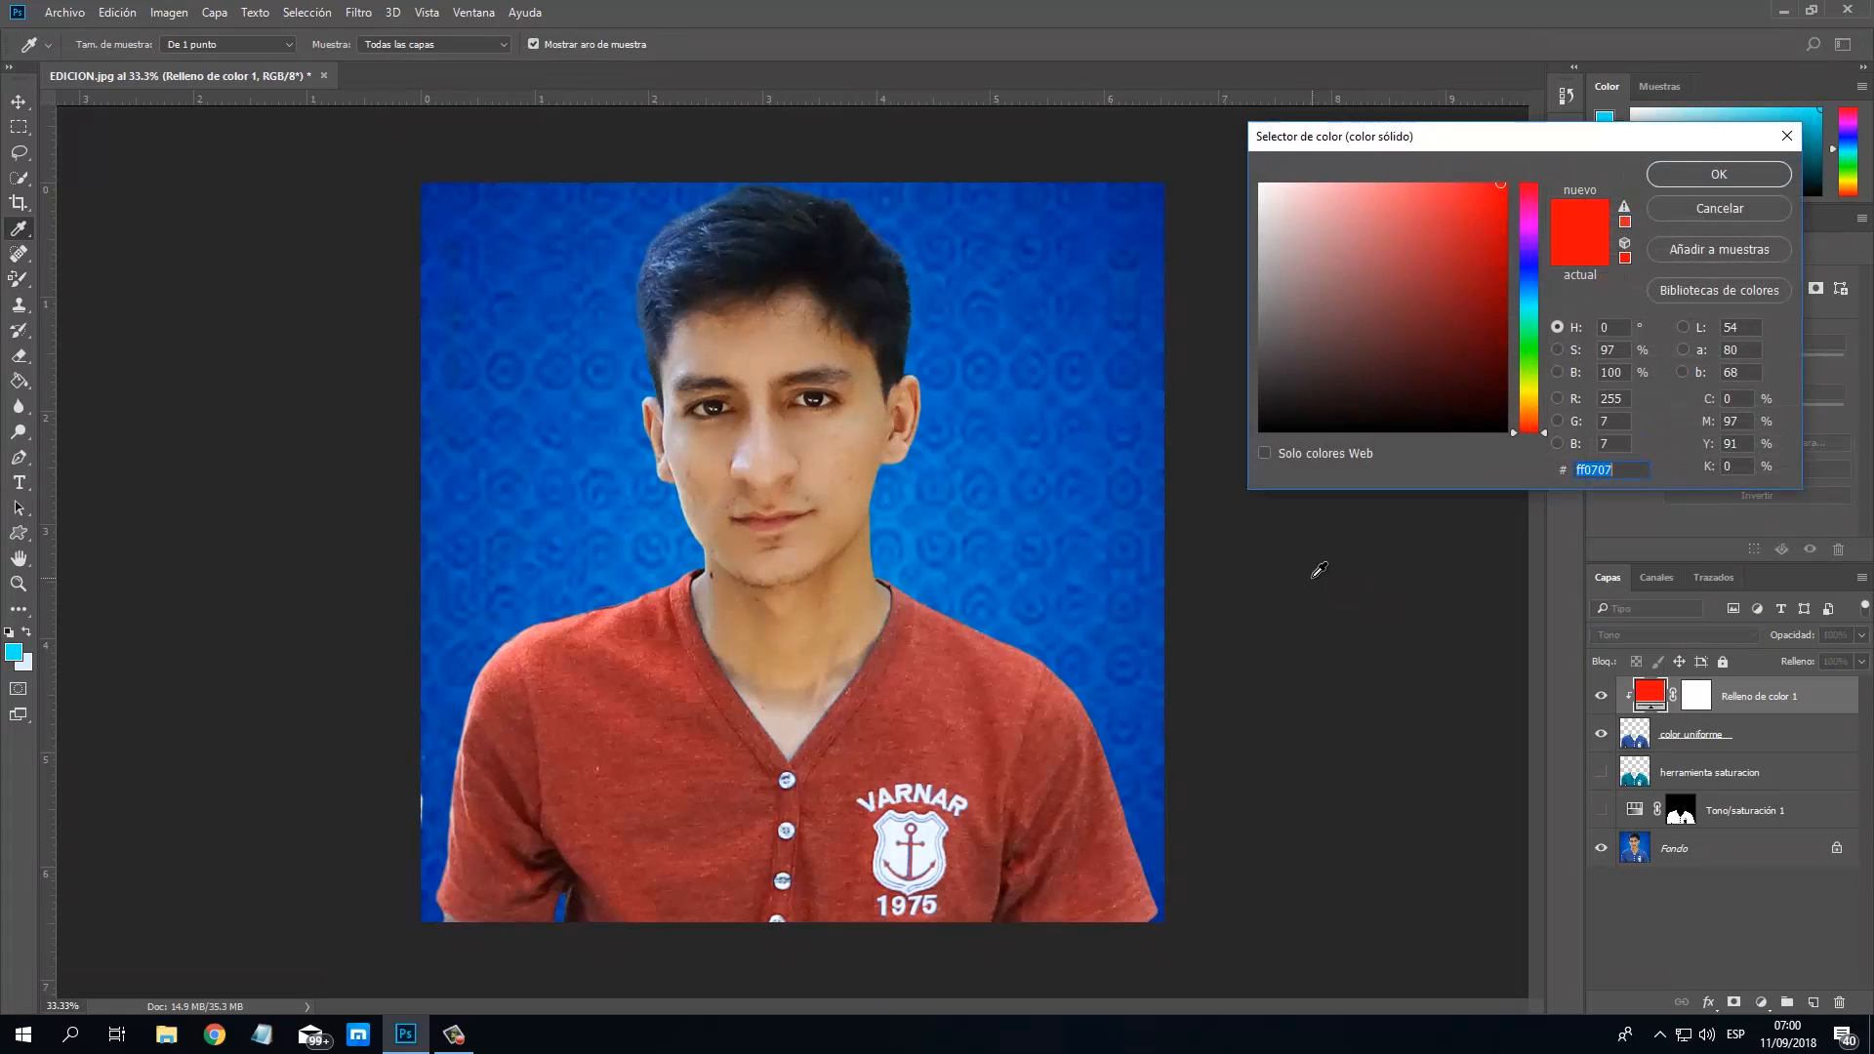
pyautogui.moveTo(1377, 142); pyautogui.dragTo(1187, 187)
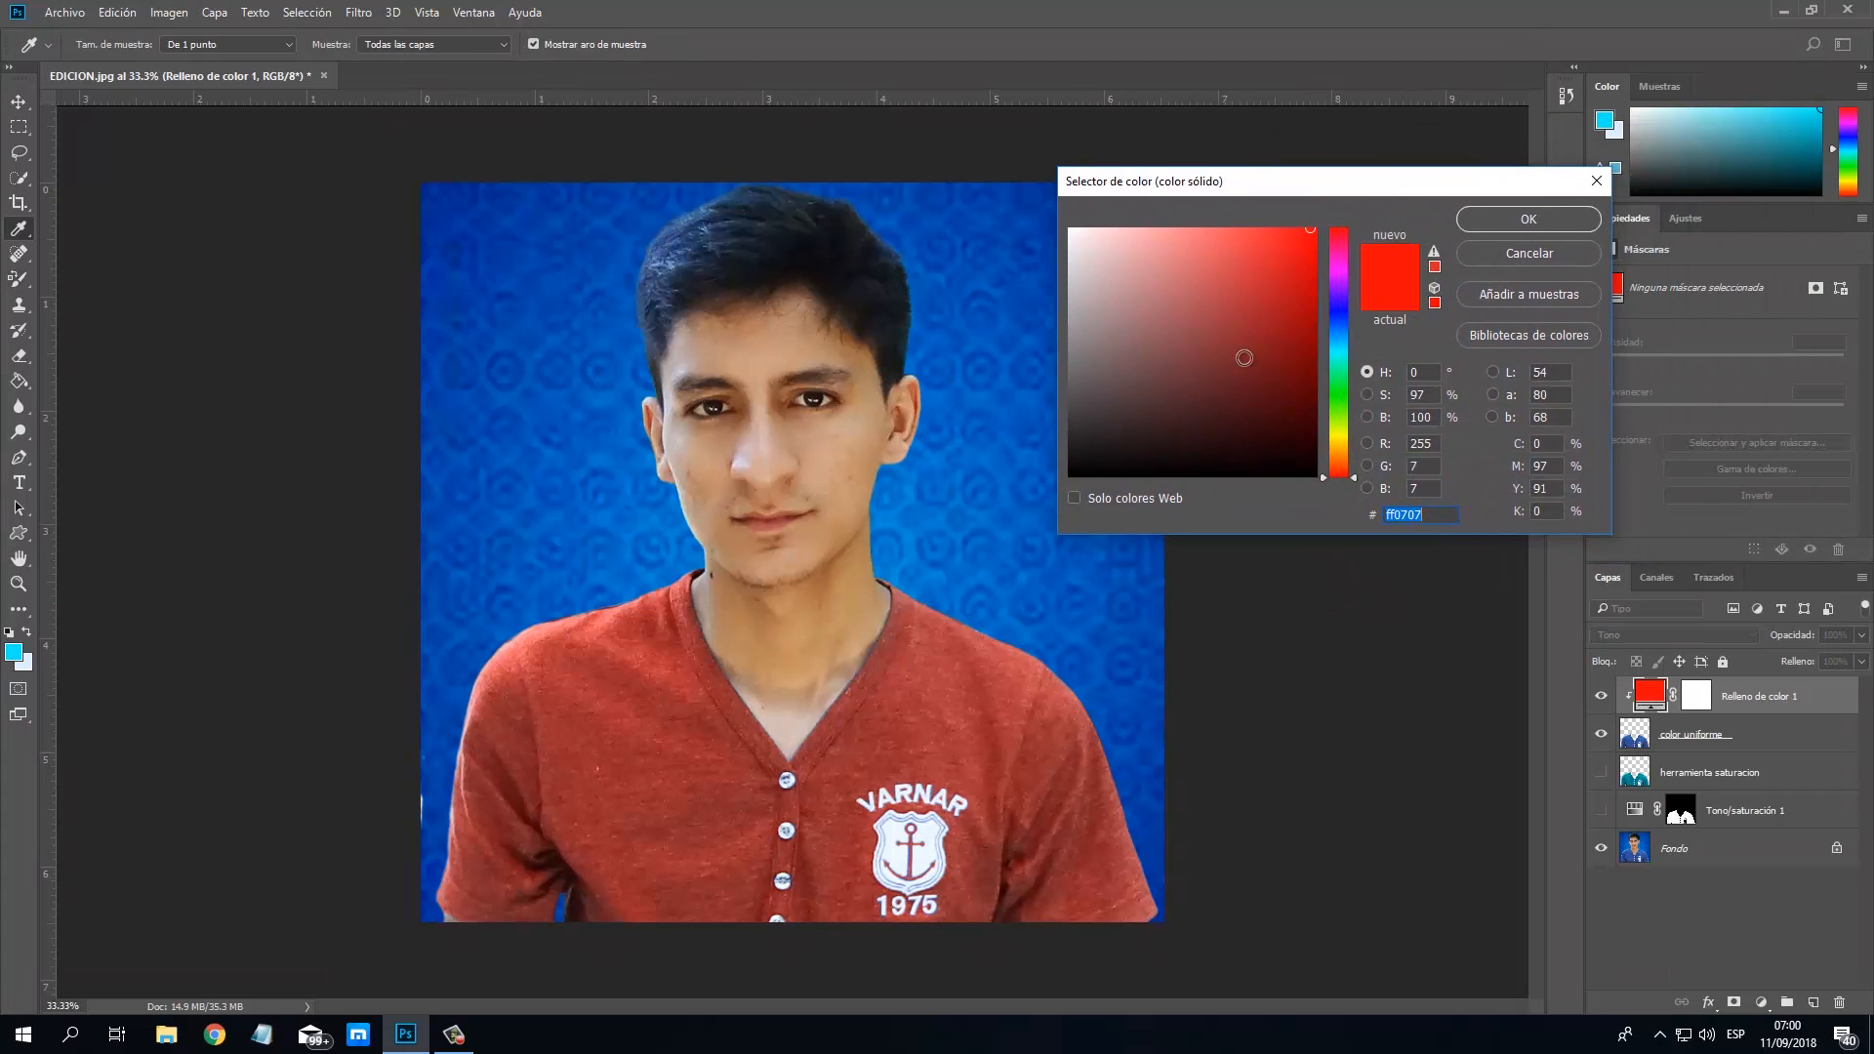
pyautogui.click(1341, 316)
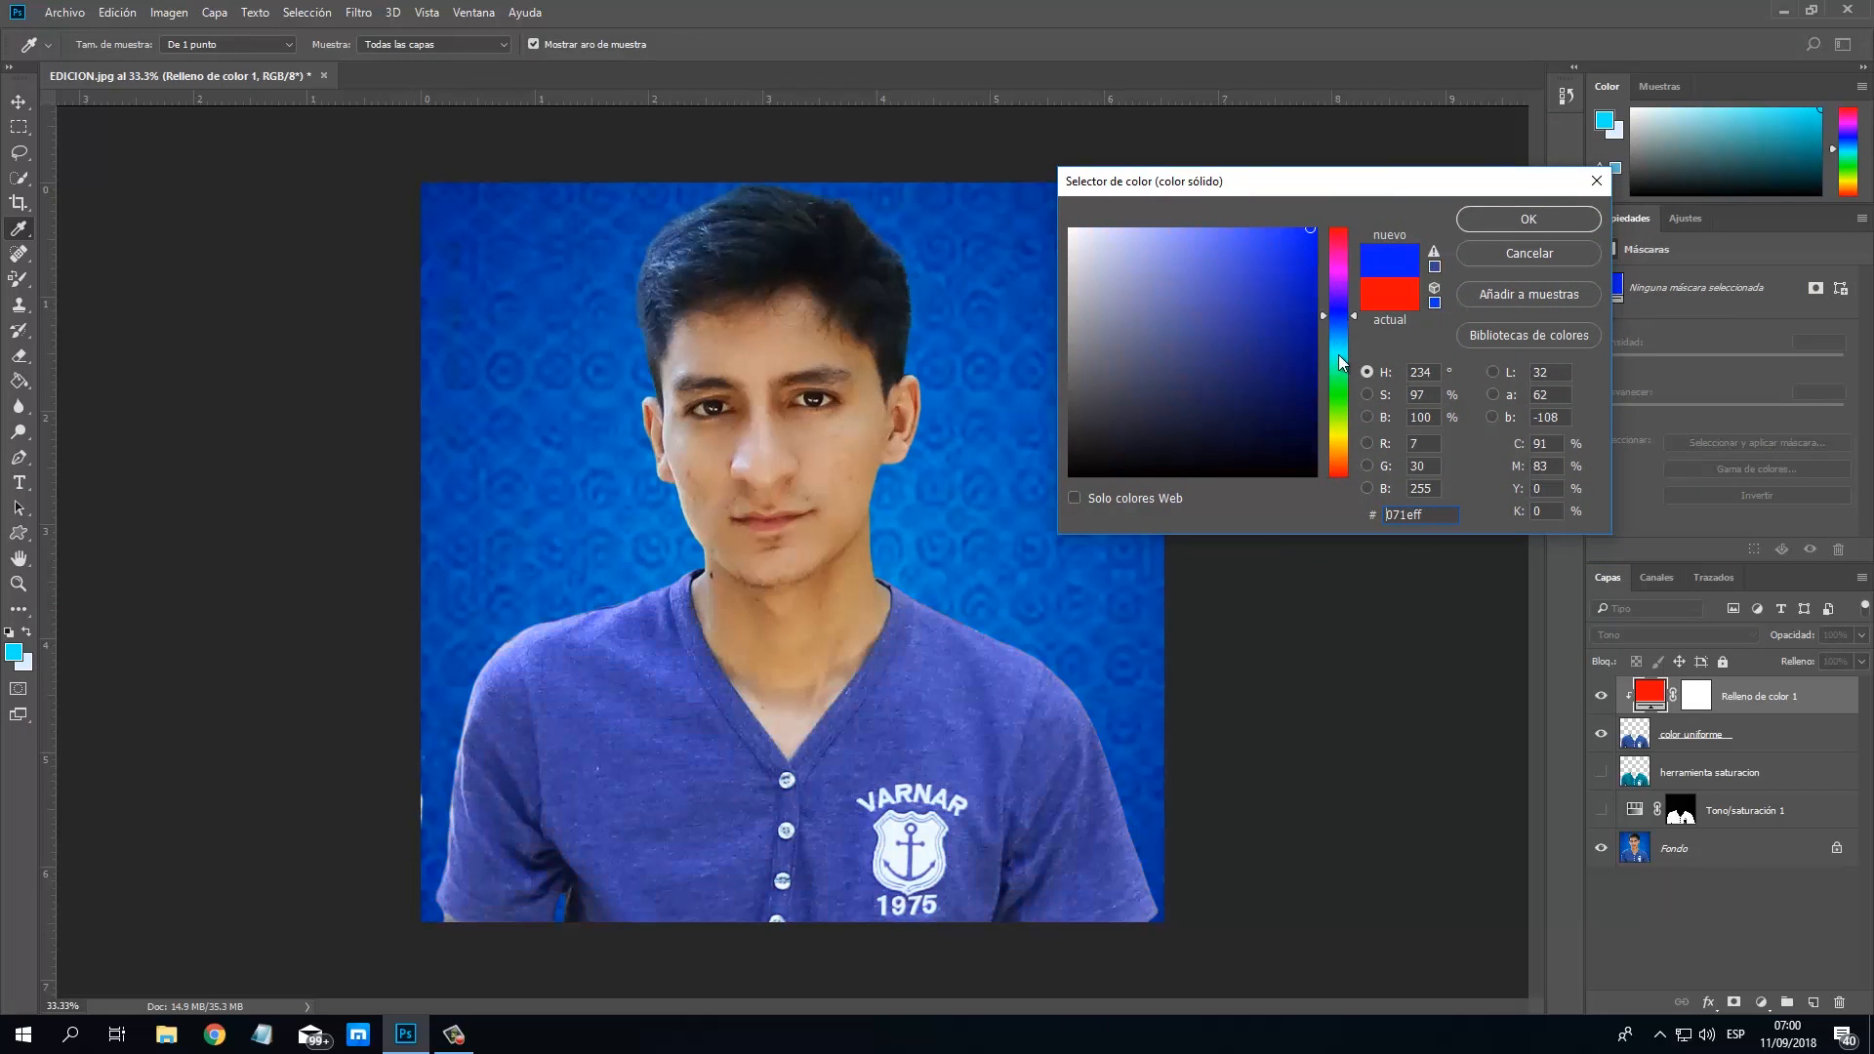
pyautogui.click(1341, 355)
pyautogui.click(1341, 384)
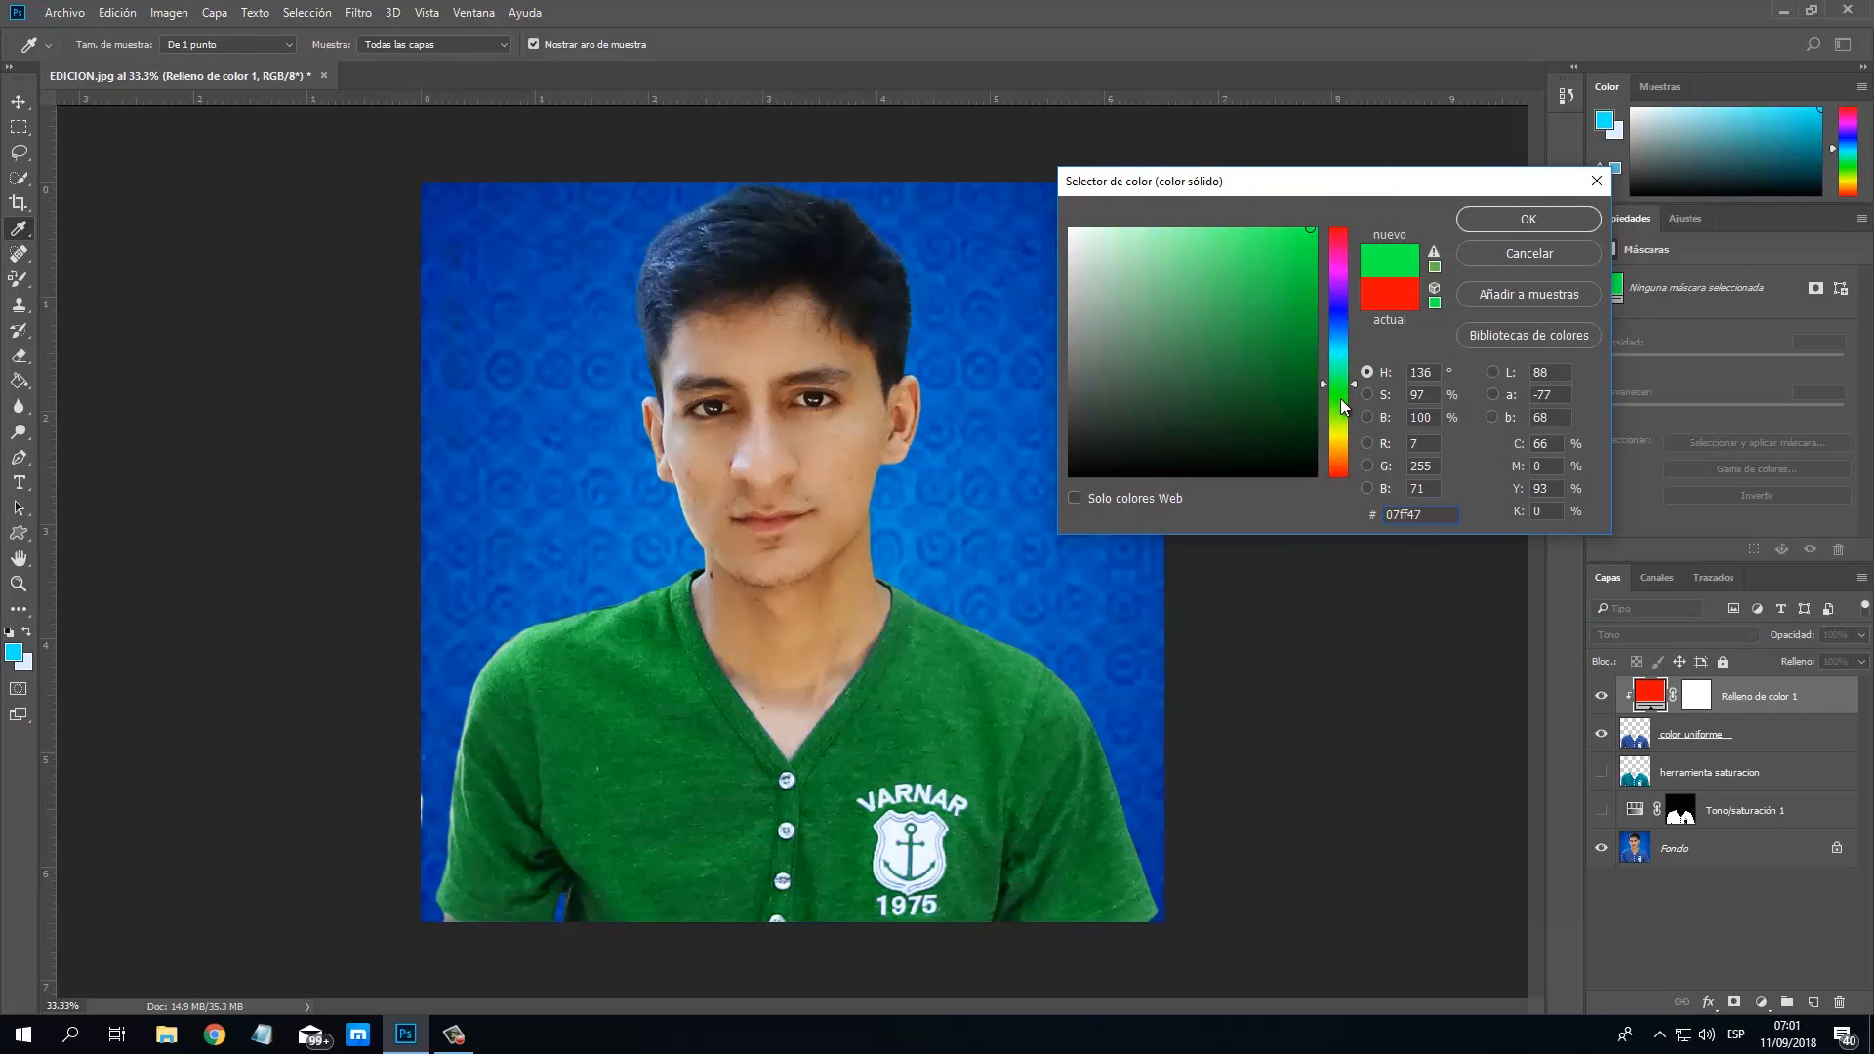
pyautogui.click(1339, 405)
pyautogui.click(1345, 434)
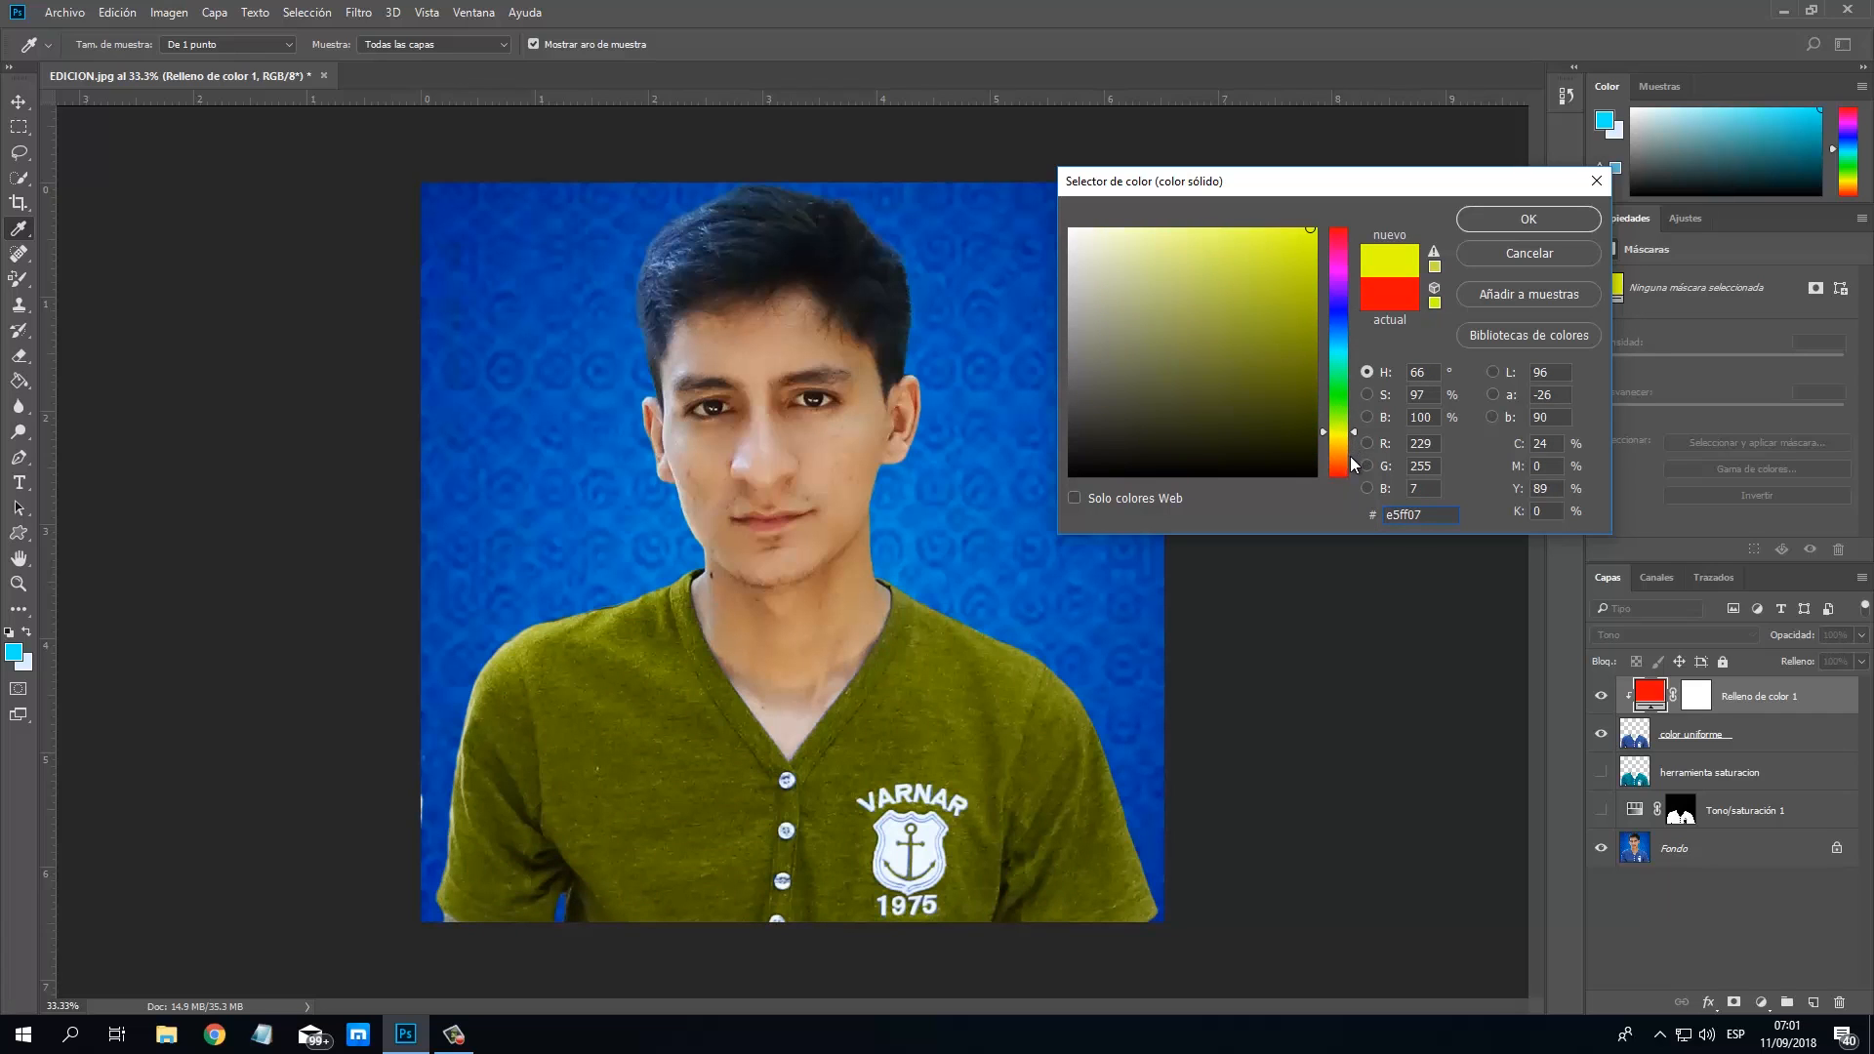
pyautogui.click(1339, 476)
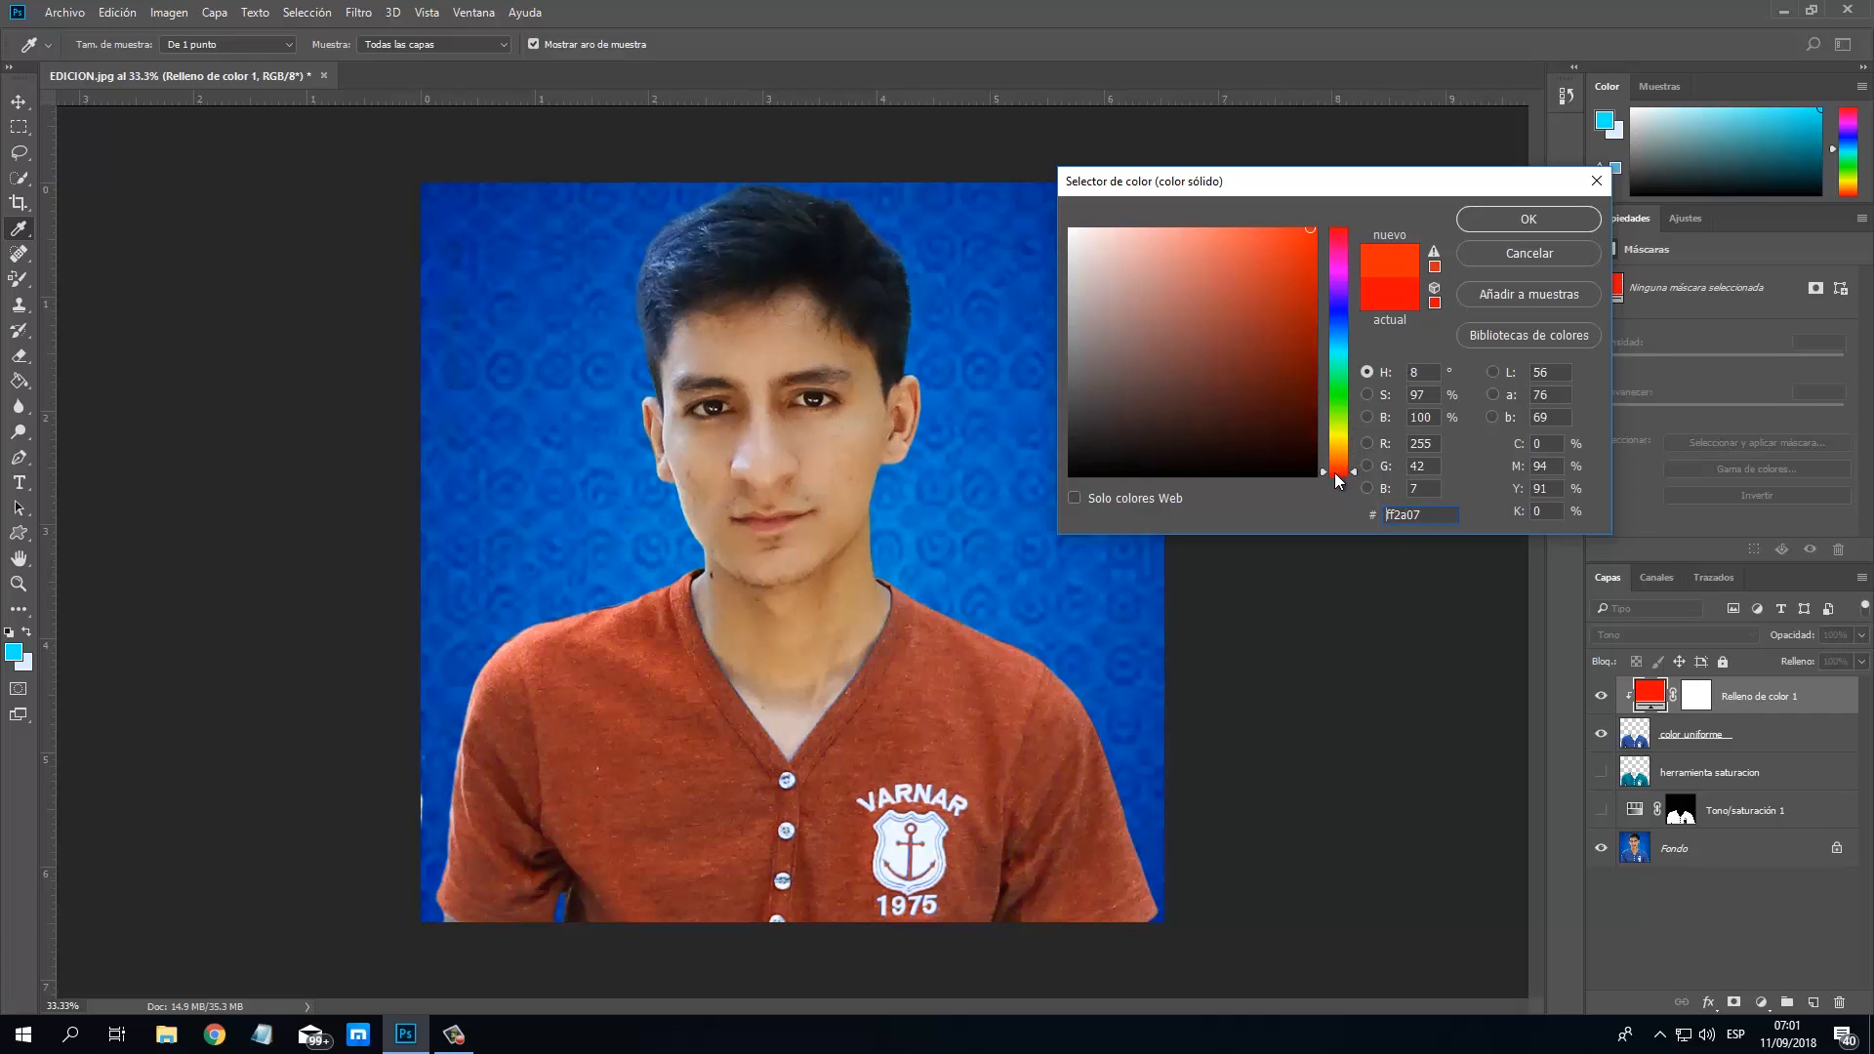
pyautogui.click(1343, 231)
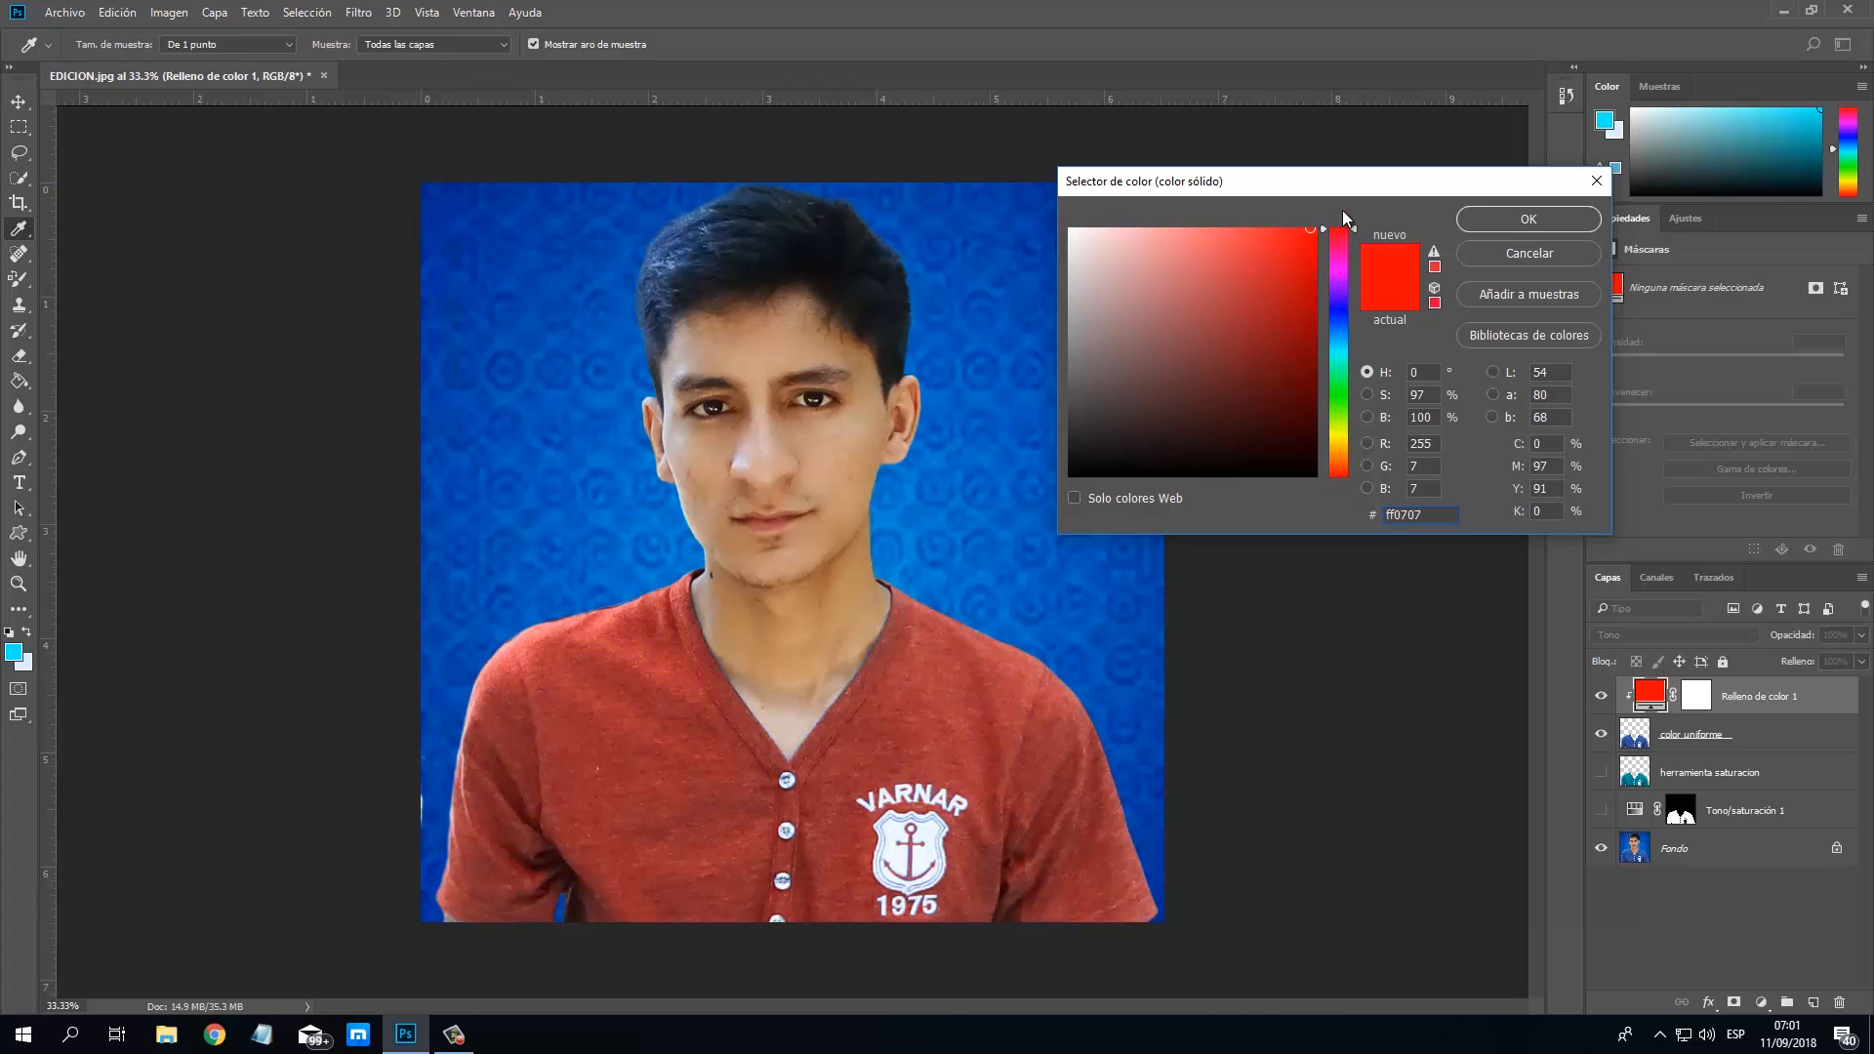
# Set the fill color to a bright magenta-pink with hue 311, accept it and switch to the Move tool.
pyautogui.click(1340, 264)
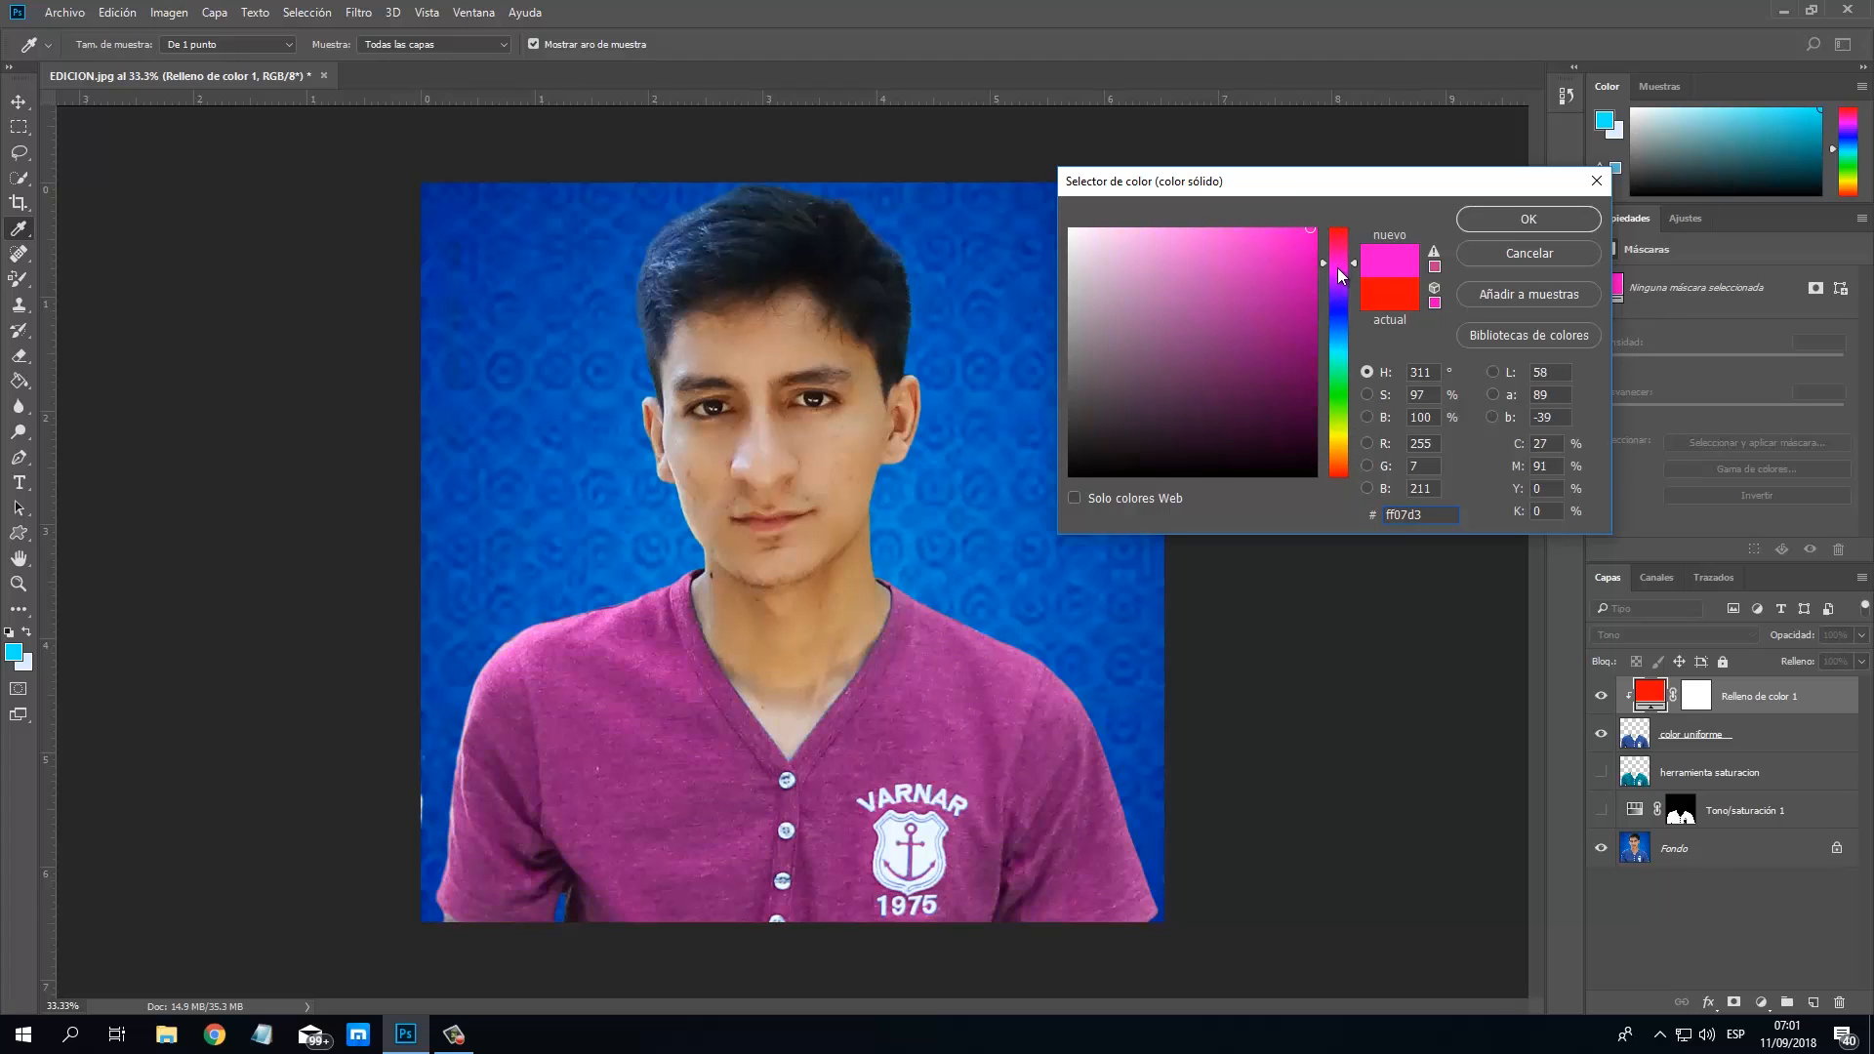
pyautogui.click(1298, 248)
pyautogui.click(1528, 219)
pyautogui.press('b')
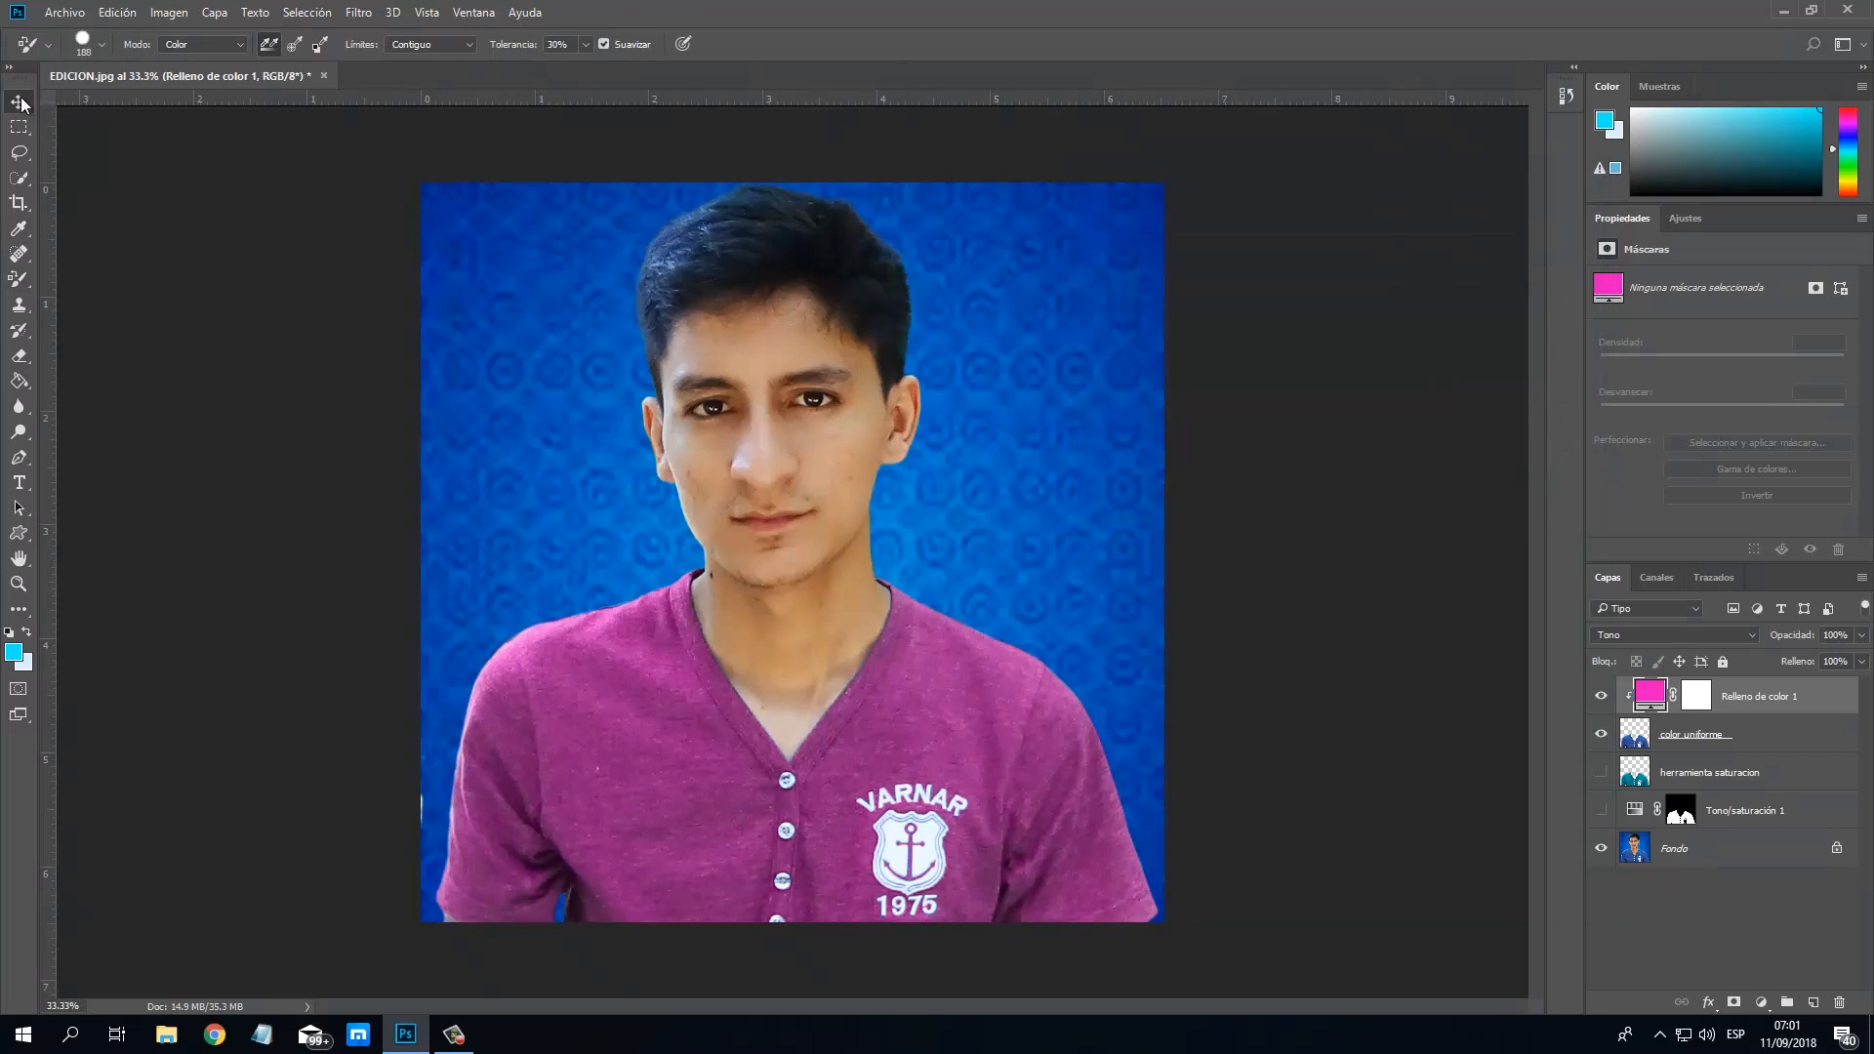
pyautogui.click(20, 103)
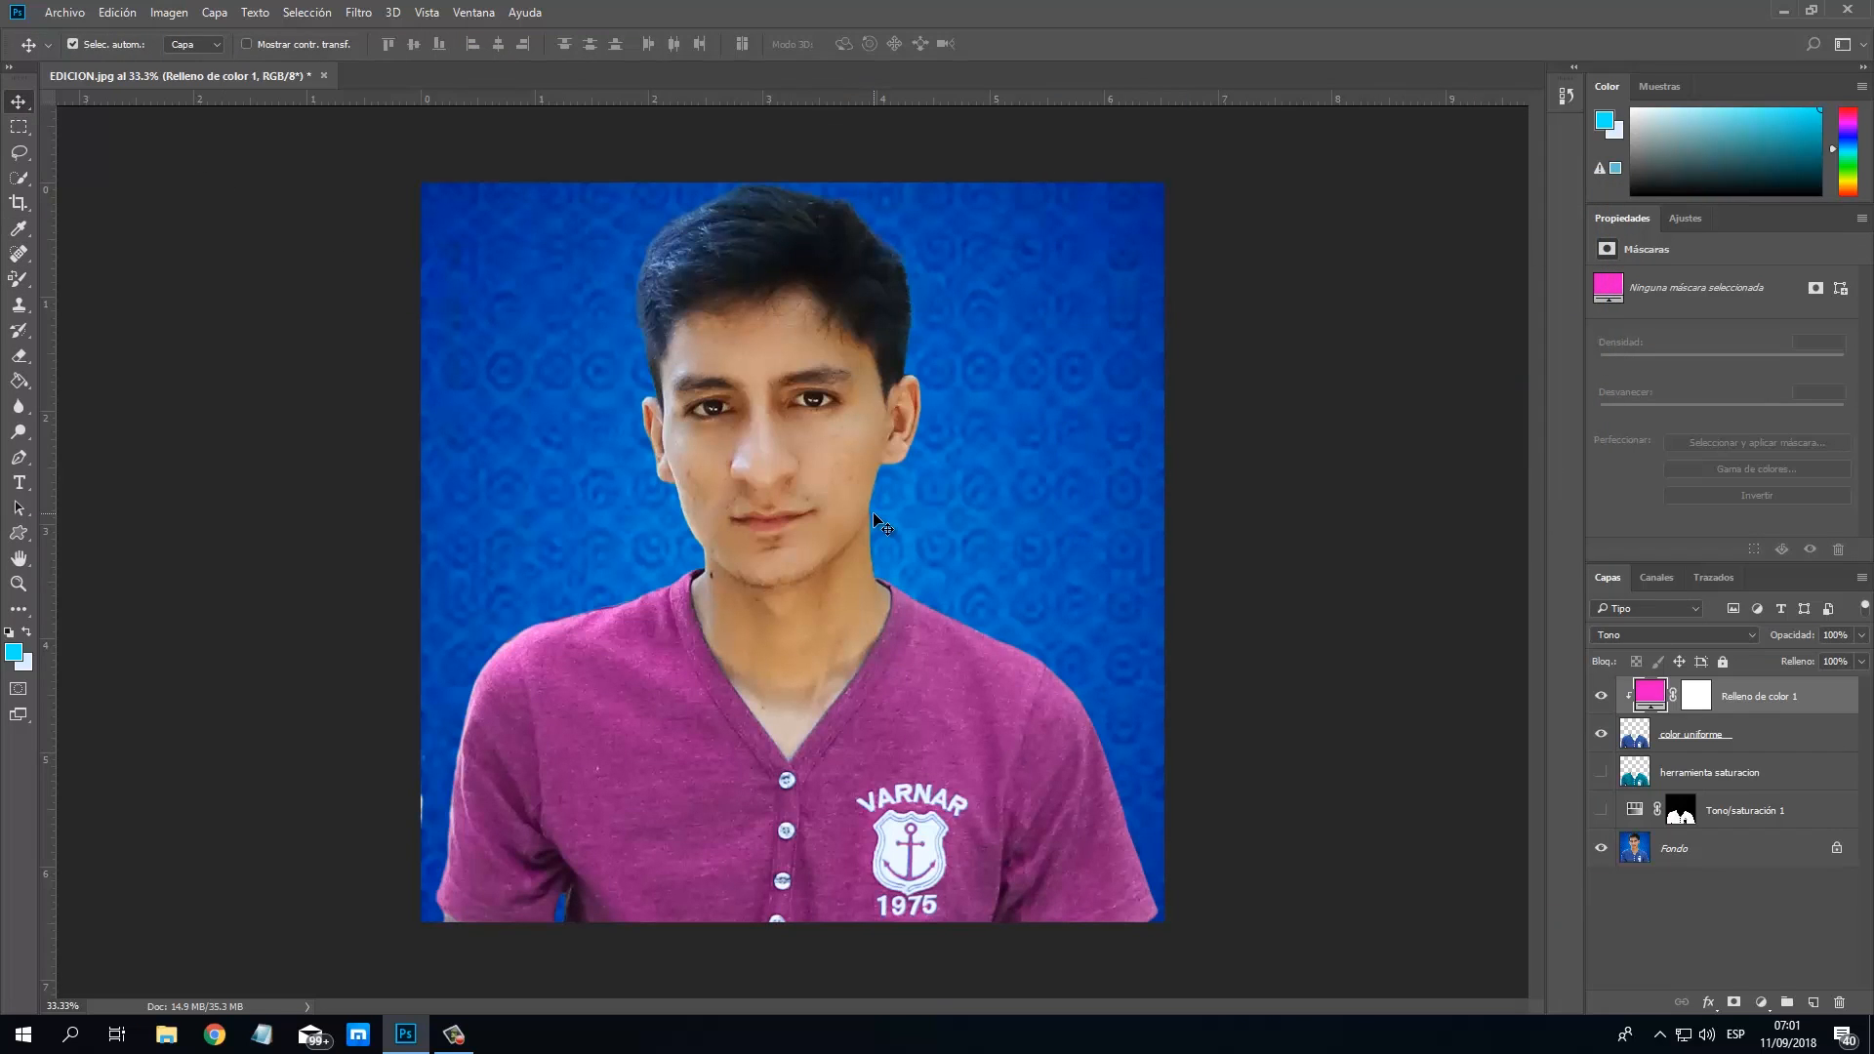